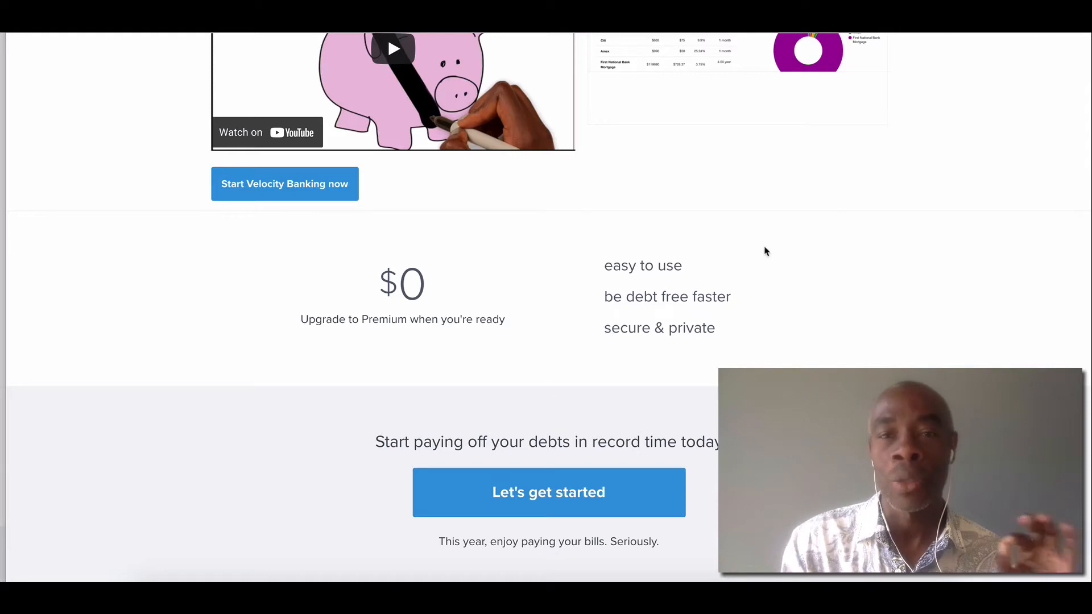
# Look over the myVelocityBanking landing page and log in to the account.
pyautogui.scroll(5, 764, 251)
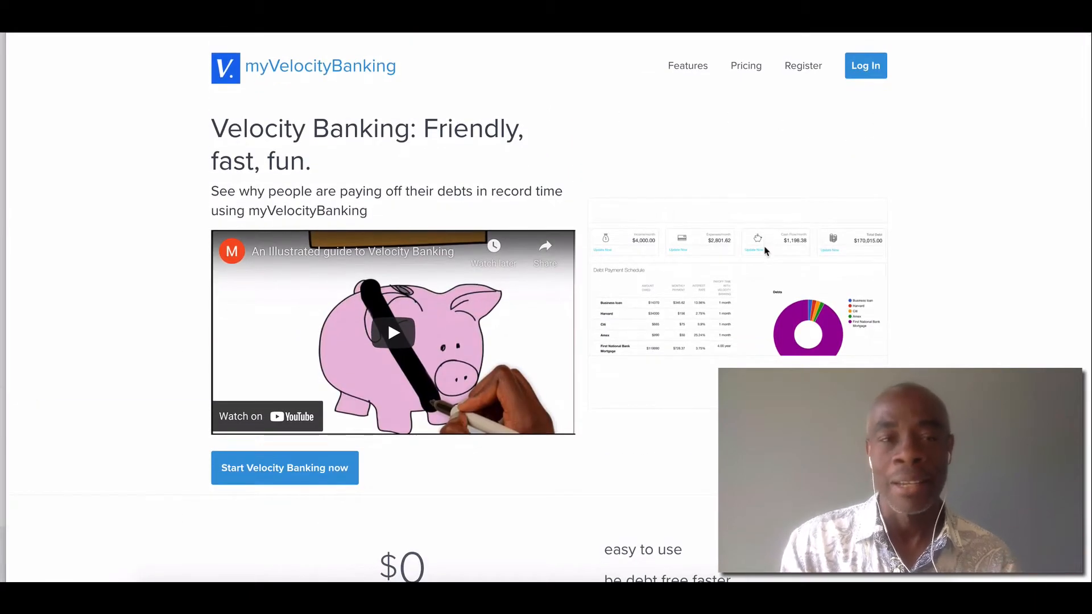
pyautogui.scroll(-3, 765, 250)
pyautogui.scroll(3, 765, 250)
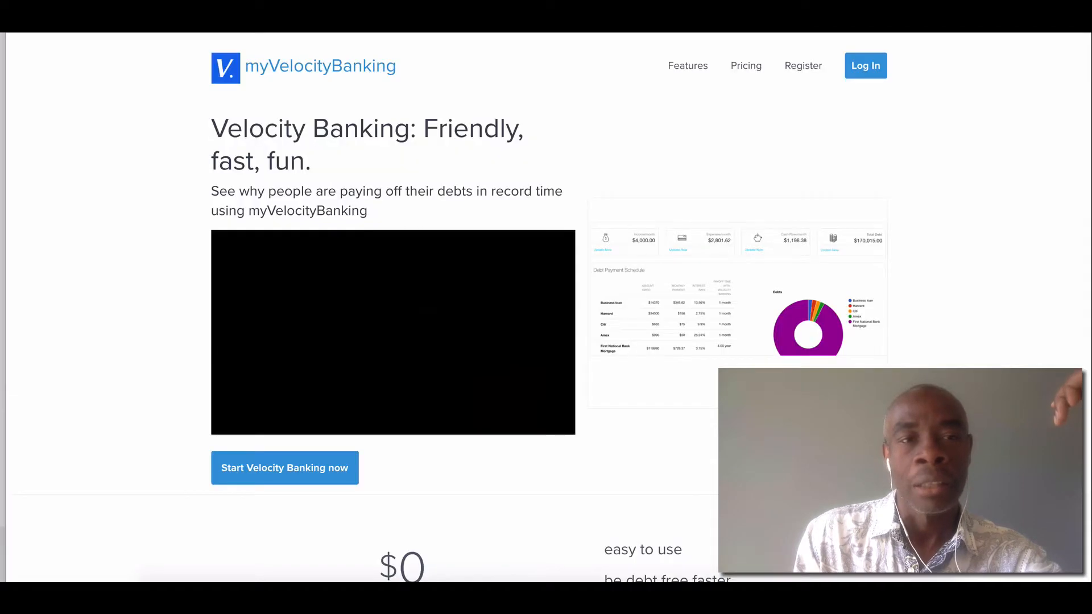
pyautogui.click(863, 65)
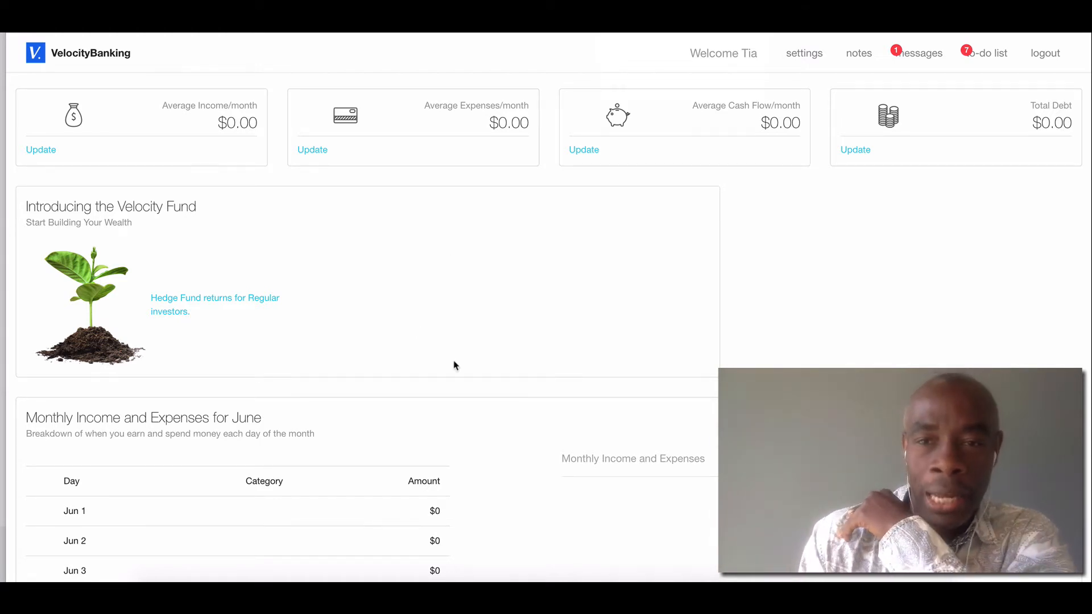
# Look over the account dashboard from the summary cards down through the June income and expenses breakdown.
pyautogui.scroll(-3, 454, 366)
pyautogui.scroll(3, 454, 366)
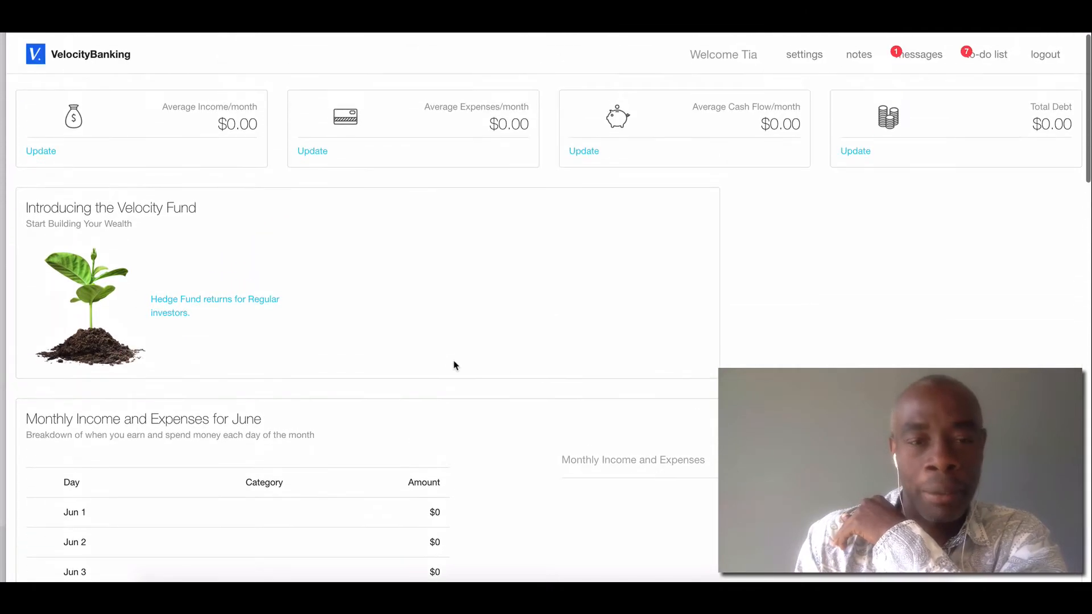
pyautogui.scroll(-9, 454, 366)
pyautogui.scroll(10, 453, 366)
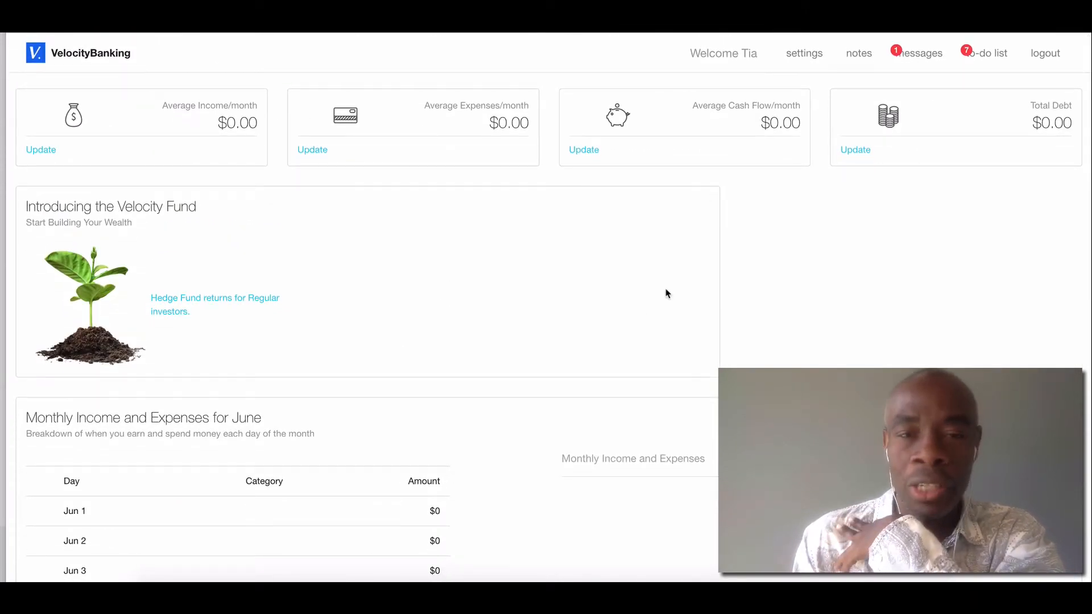
pyautogui.scroll(-1, 367, 284)
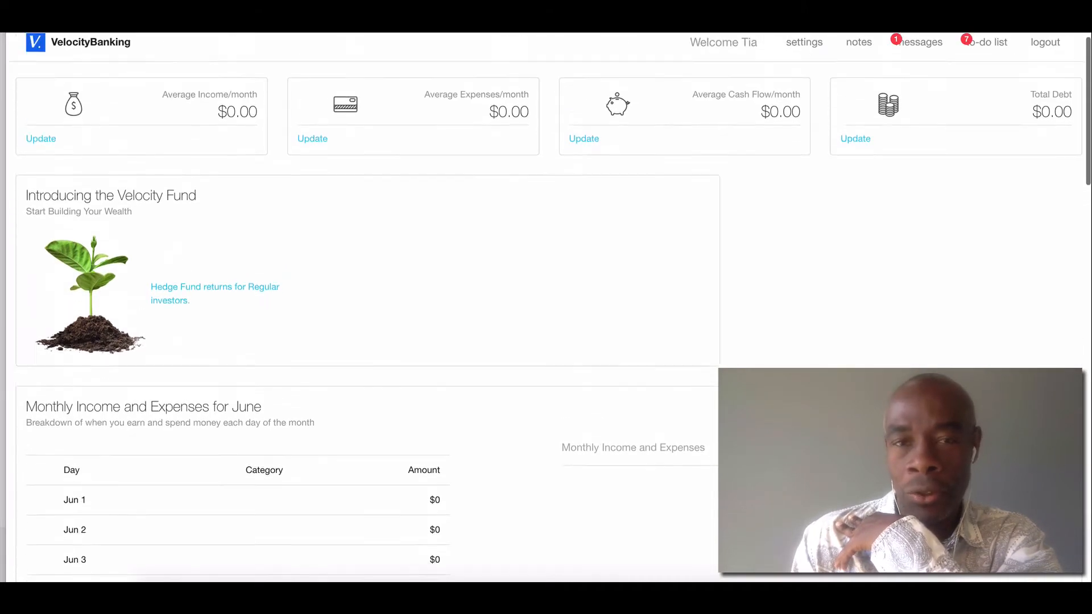
pyautogui.scroll(1, 367, 285)
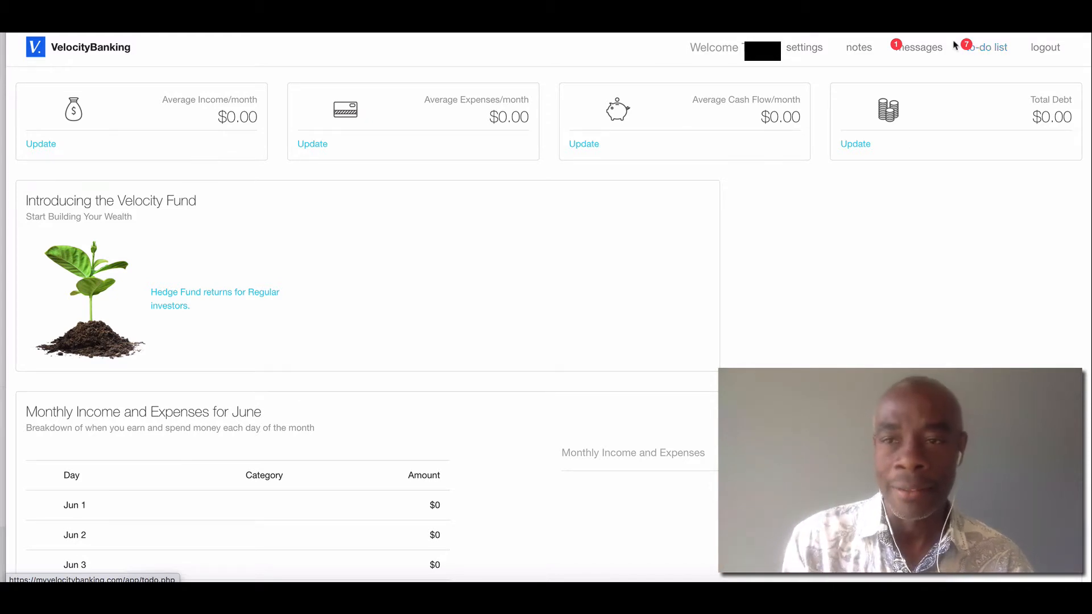
# Review the account's to-do list, messages and notes pages one after another.
pyautogui.click(979, 56)
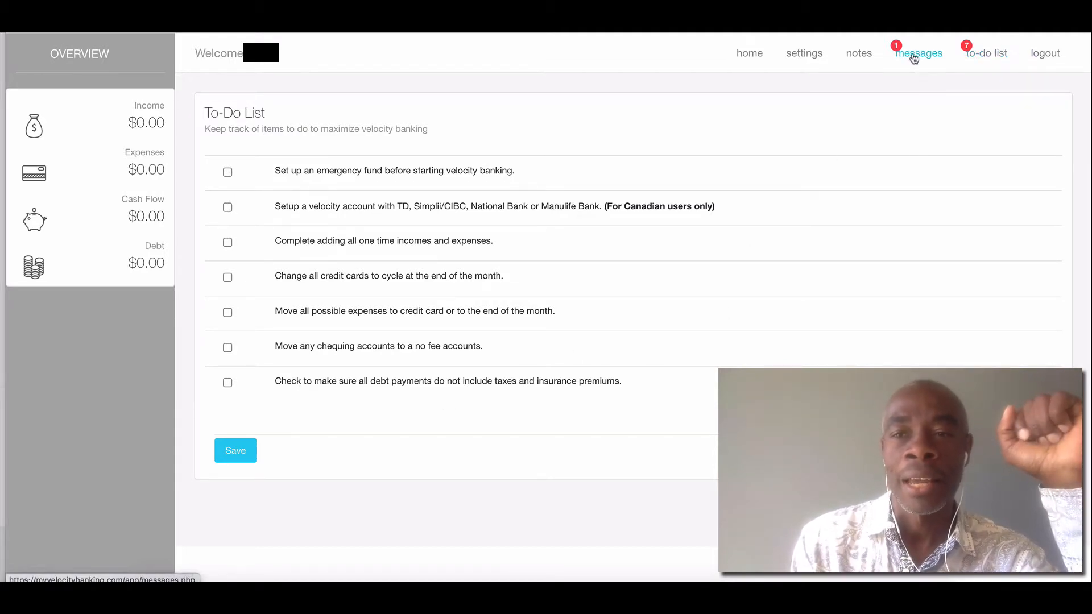
pyautogui.click(916, 53)
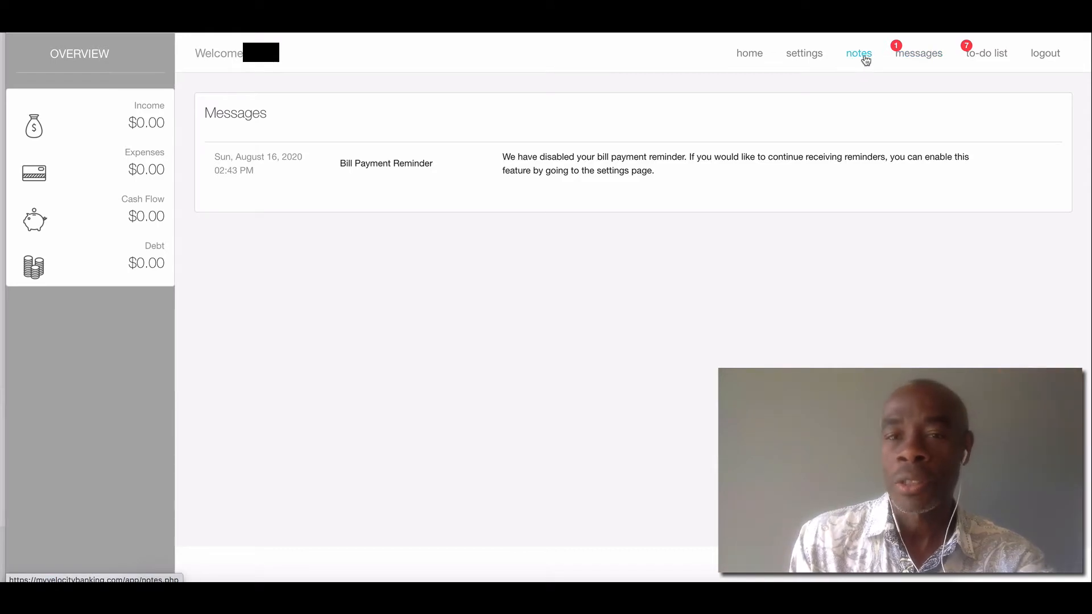
pyautogui.click(864, 57)
pyautogui.click(427, 190)
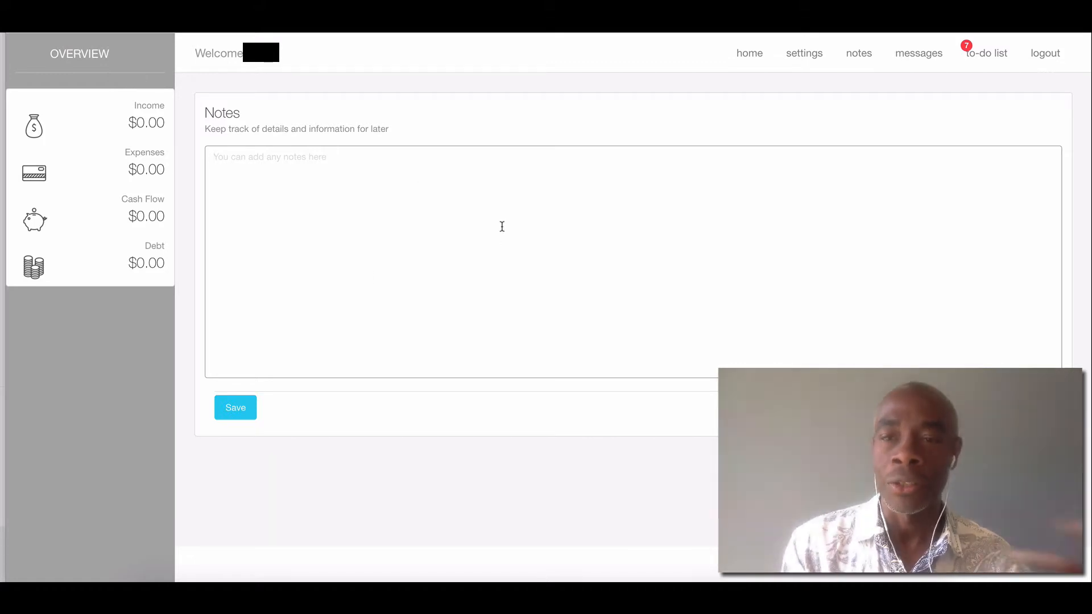
# Open the account settings and review the profile, email communications, Artificial Intelligence and Time Travel options.
pyautogui.click(812, 57)
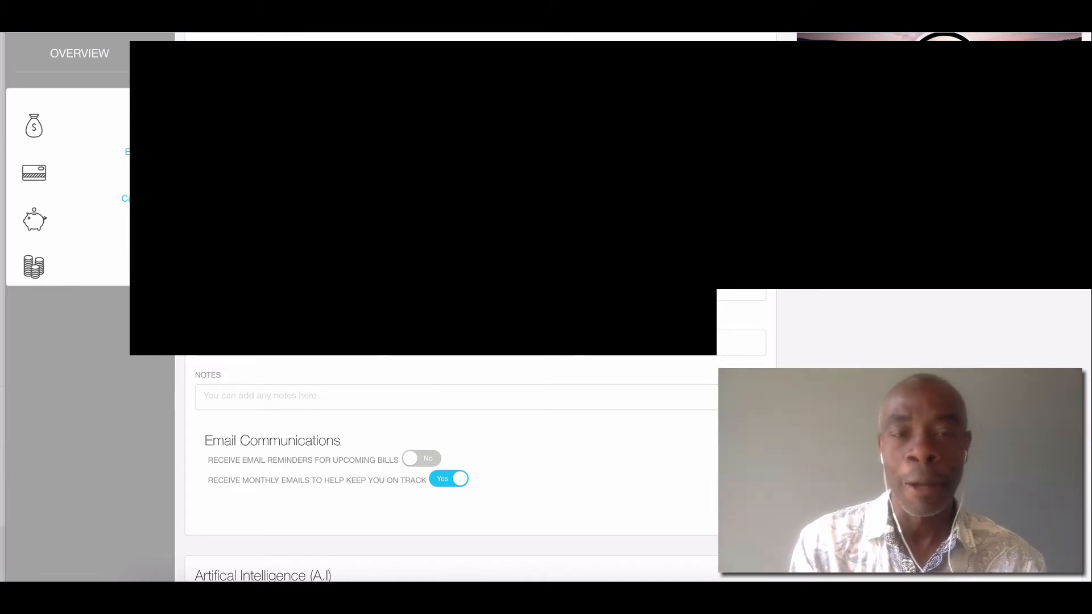
pyautogui.scroll(-3, 452, 467)
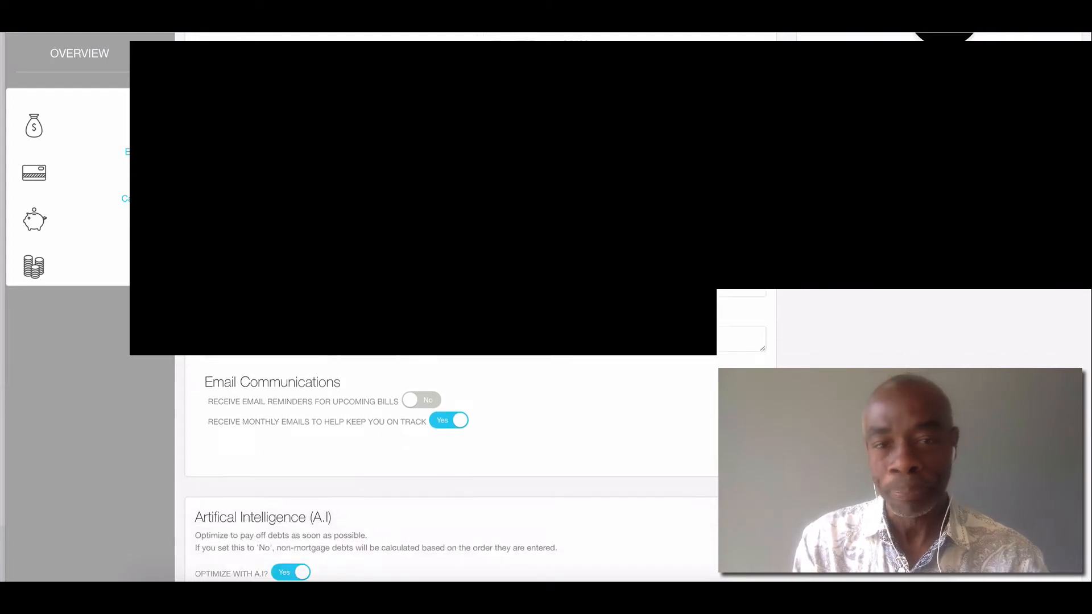
pyautogui.scroll(5, 453, 466)
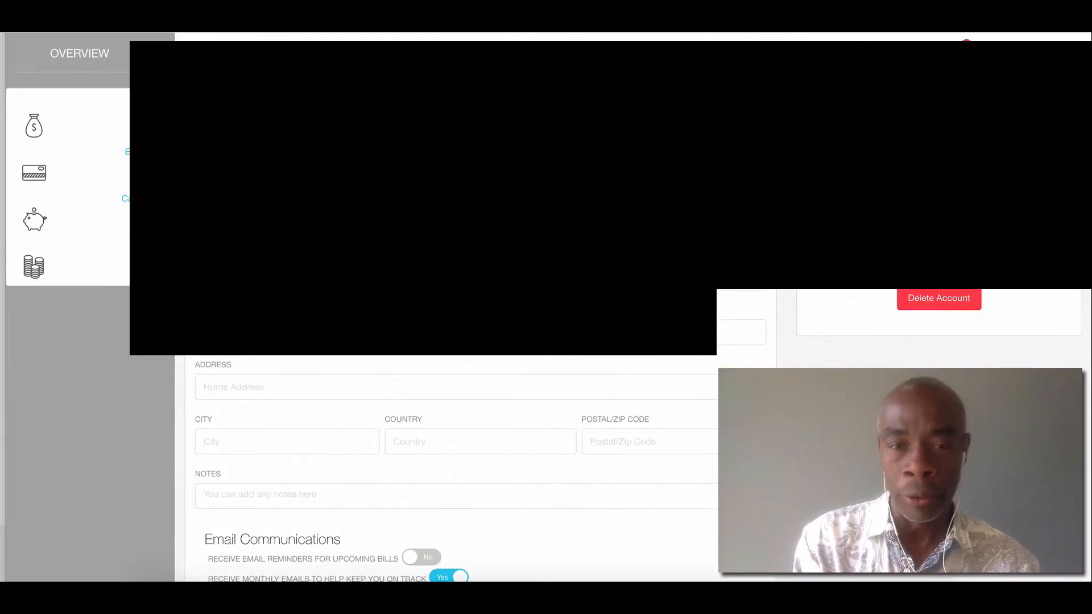
pyautogui.scroll(-1, 452, 466)
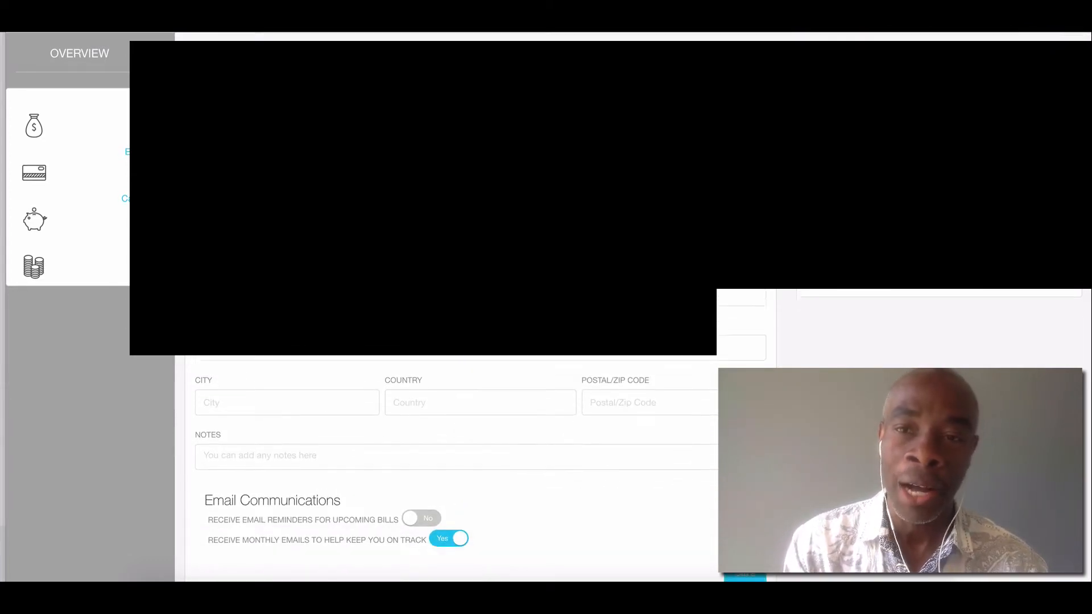
pyautogui.scroll(1, 452, 466)
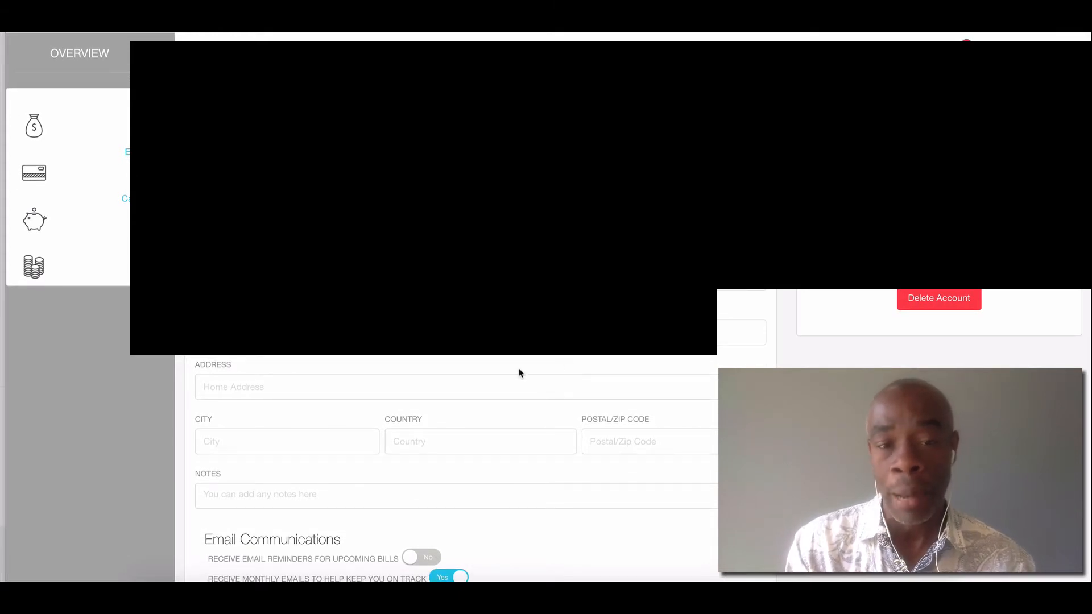
pyautogui.scroll(-2, 519, 446)
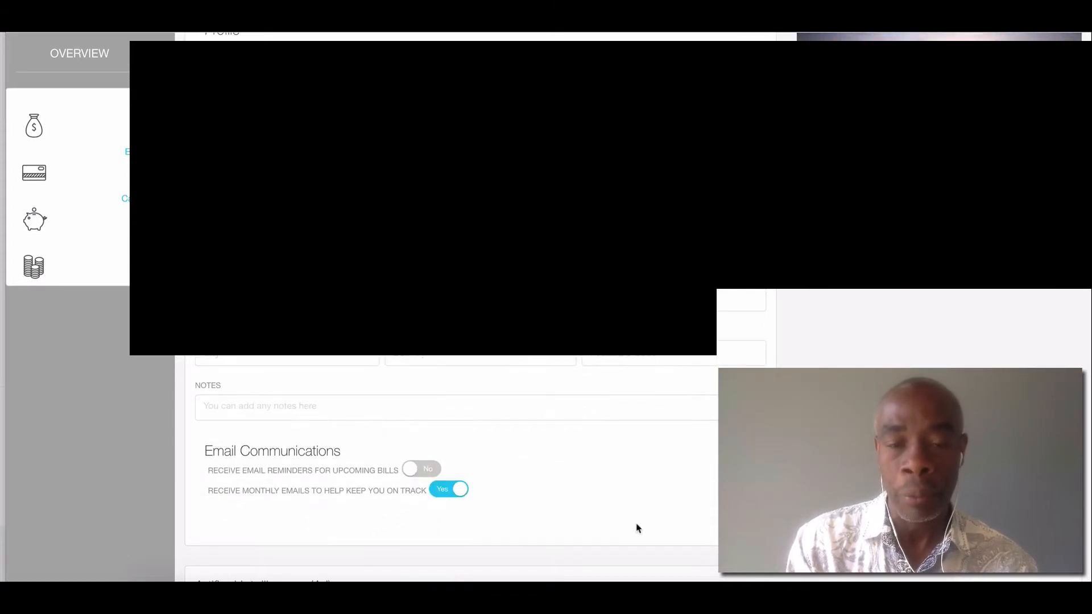
pyautogui.scroll(-5, 637, 528)
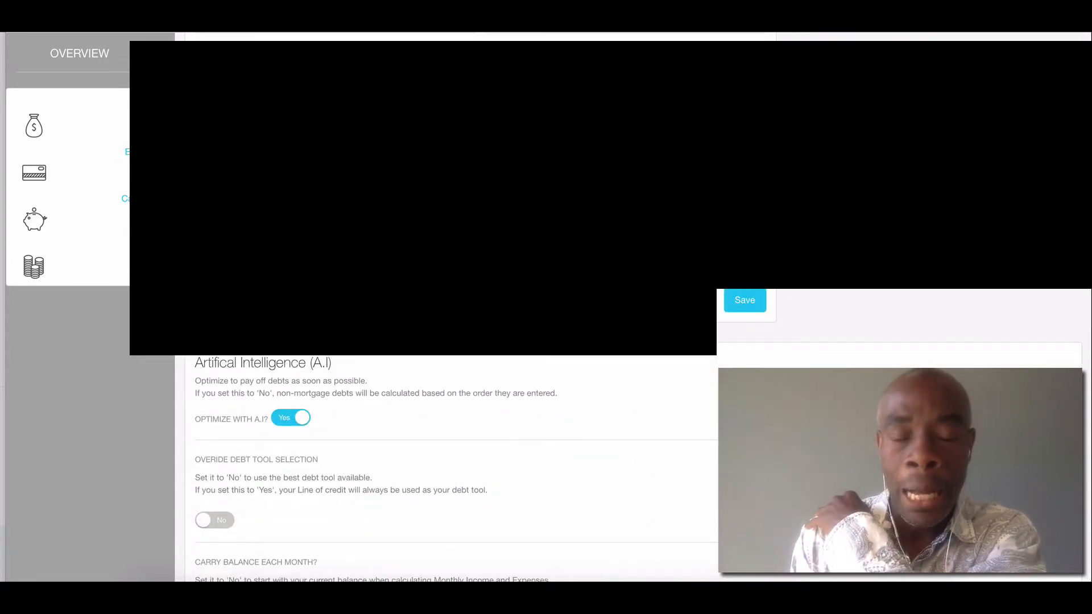
pyautogui.scroll(-1, 455, 467)
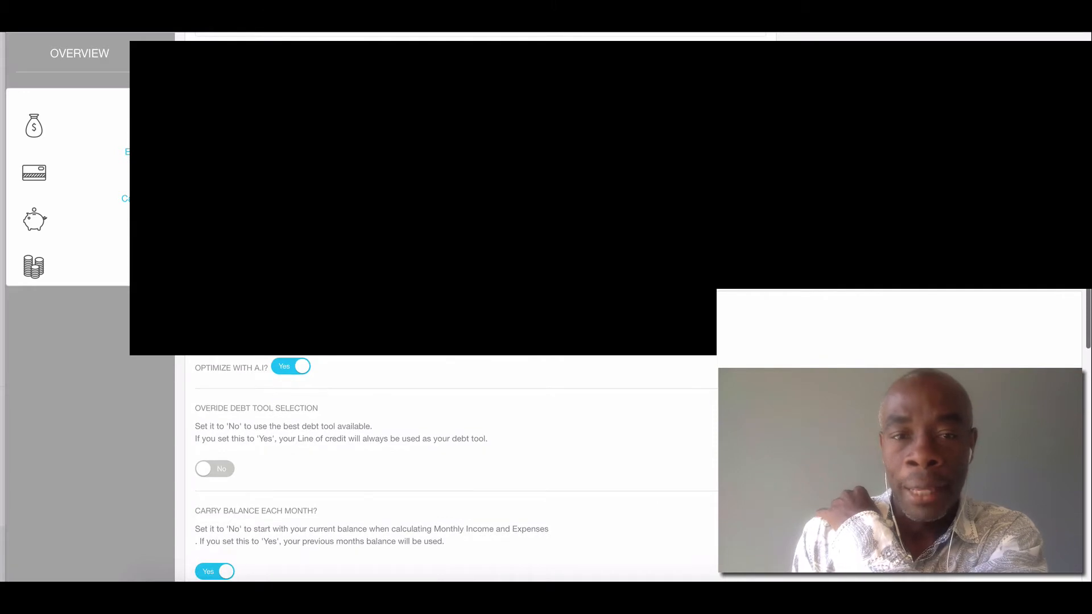
pyautogui.scroll(-3, 628, 478)
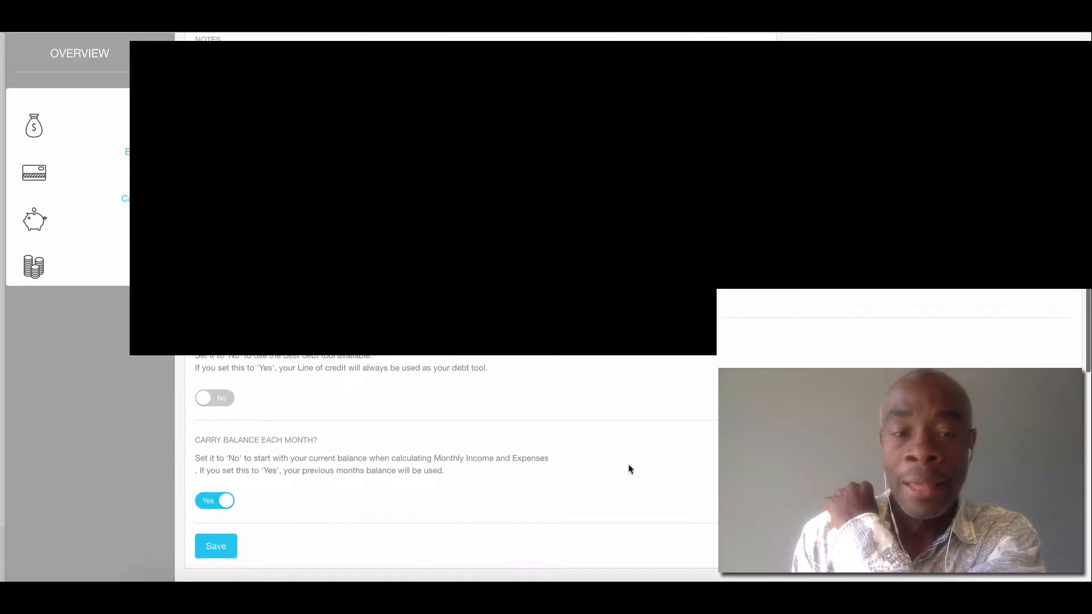
pyautogui.scroll(-3, 629, 468)
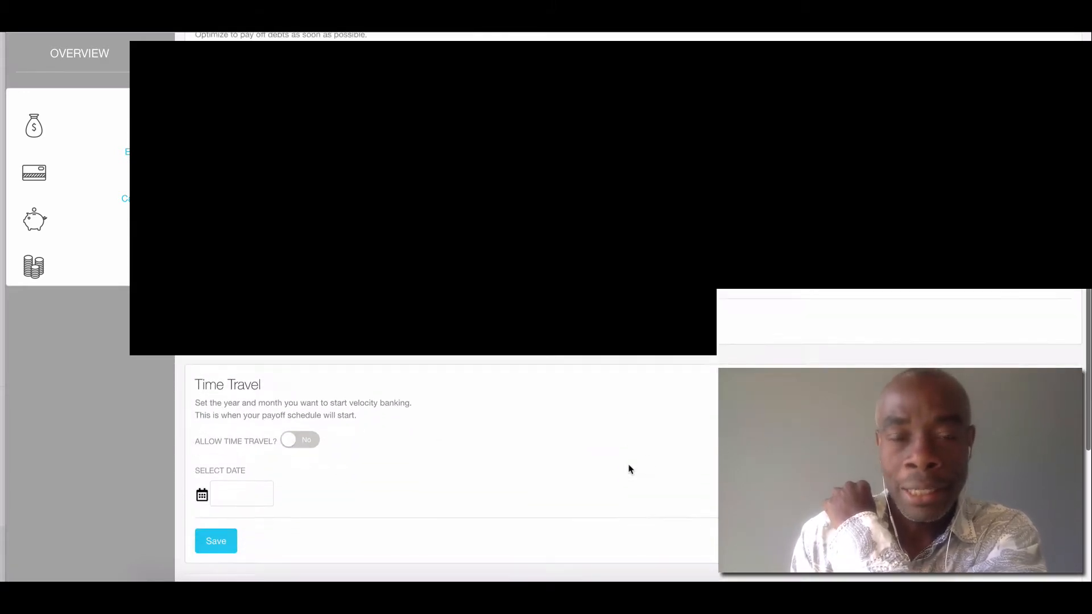
pyautogui.scroll(6, 629, 468)
pyautogui.scroll(7, 629, 468)
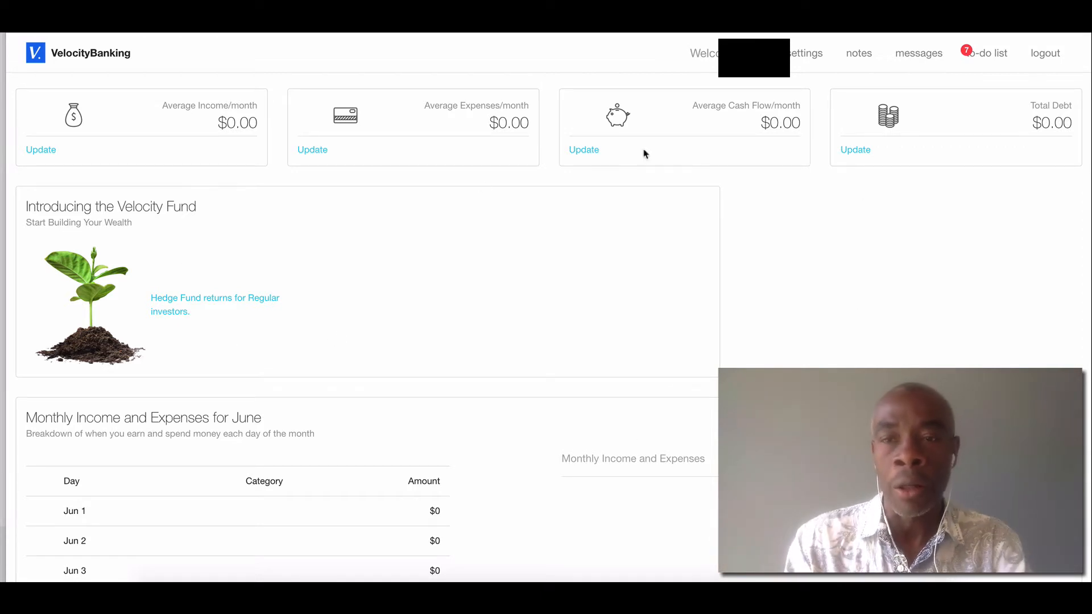
# Examine the home dashboard's summary cards, daily June breakdown, Traditional vs. Velocity Banking comparison, interest saved chart and debt analysis.
pyautogui.scroll(-3, 637, 368)
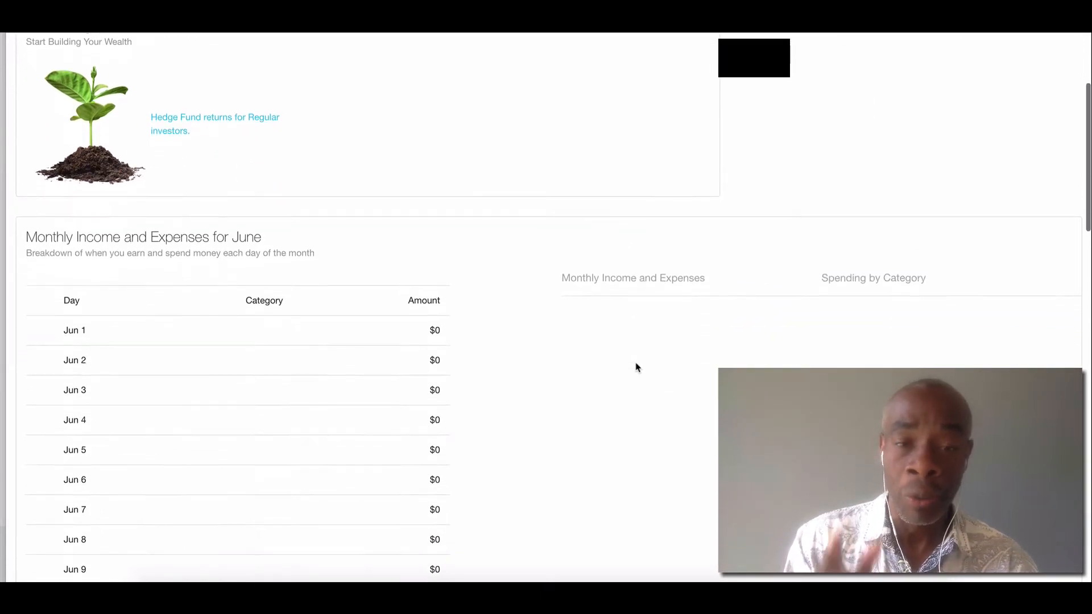
pyautogui.scroll(3, 637, 367)
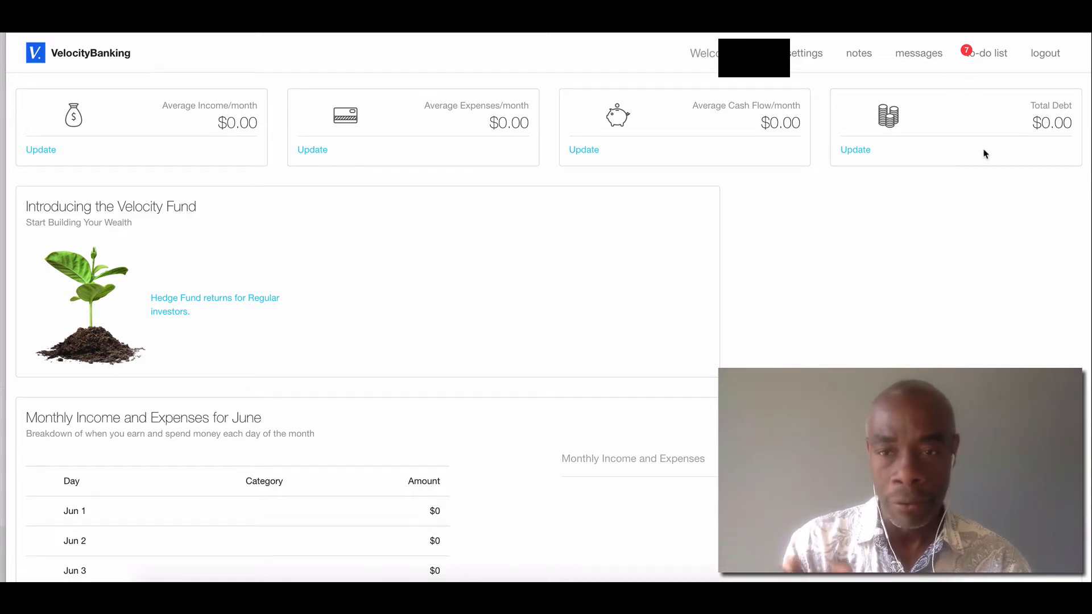
pyautogui.scroll(-1, 916, 283)
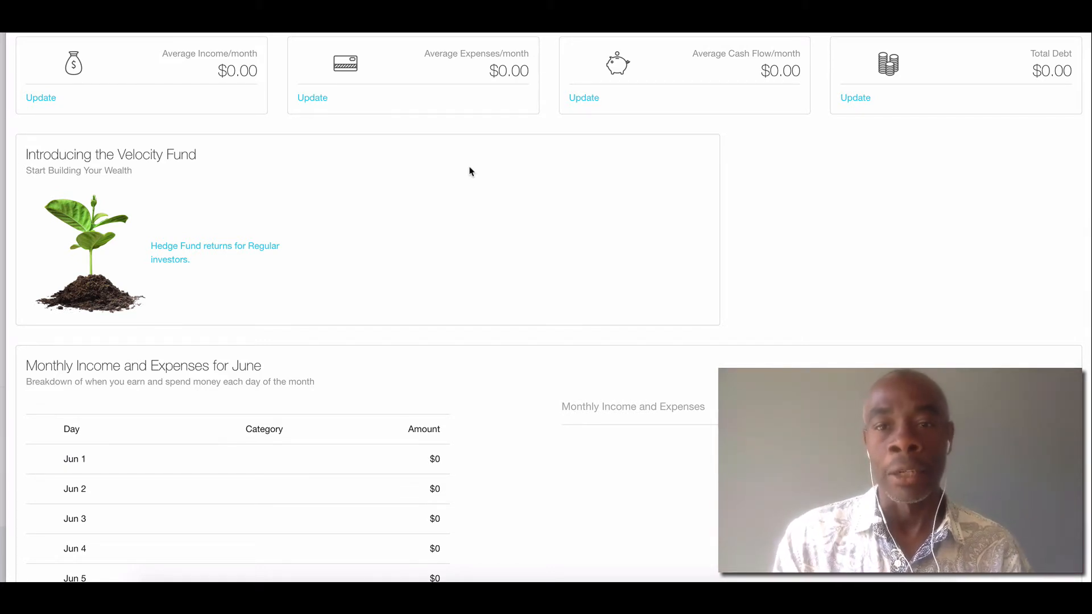
pyautogui.scroll(-4, 469, 171)
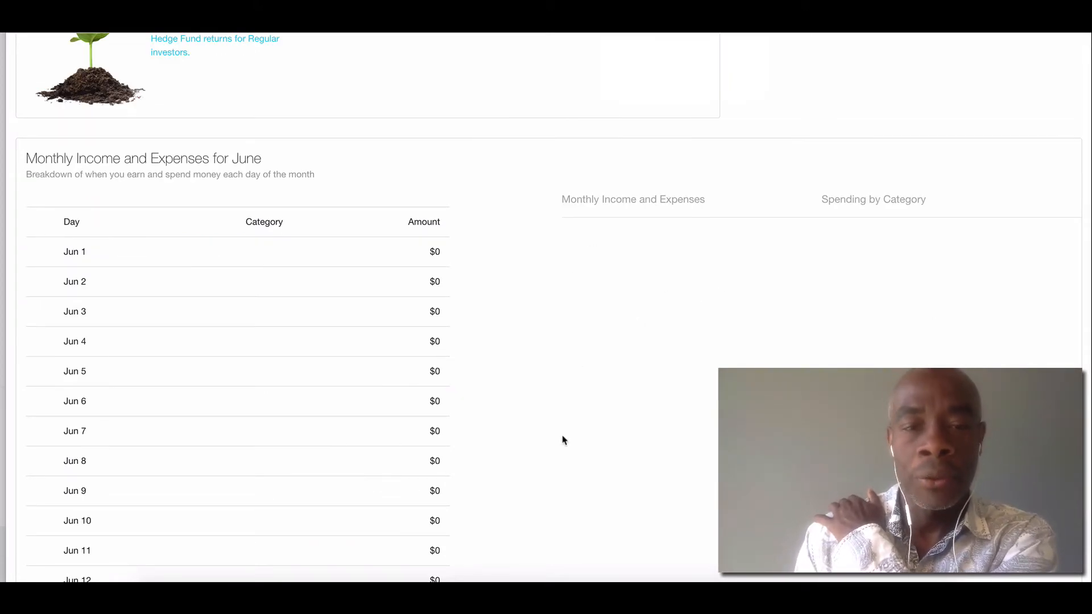
pyautogui.scroll(-15, 563, 440)
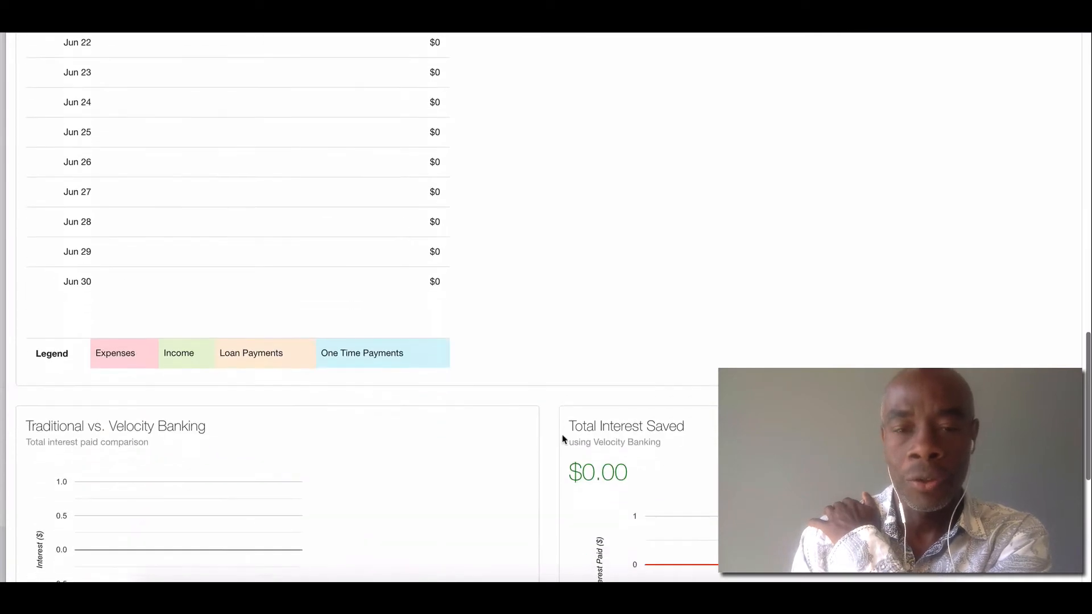
pyautogui.scroll(-7, 563, 440)
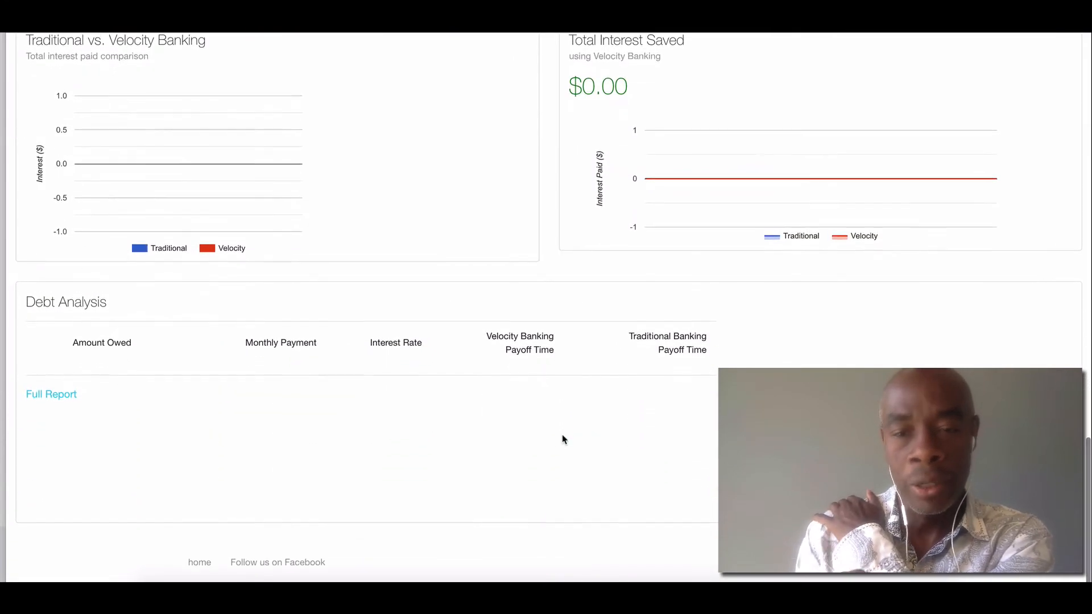
pyautogui.scroll(10, 563, 440)
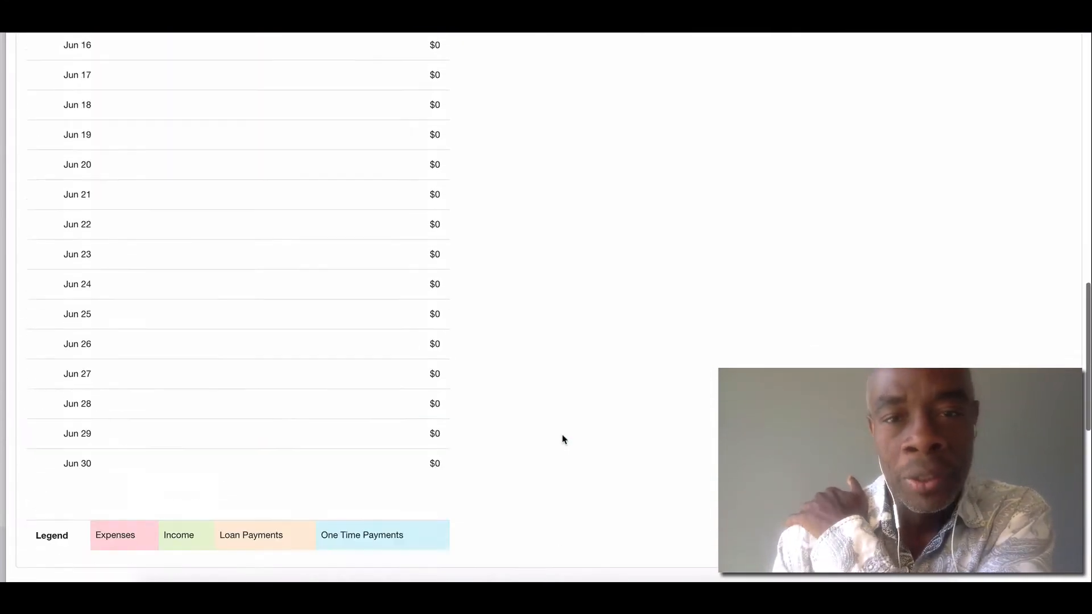
pyautogui.scroll(5, 563, 439)
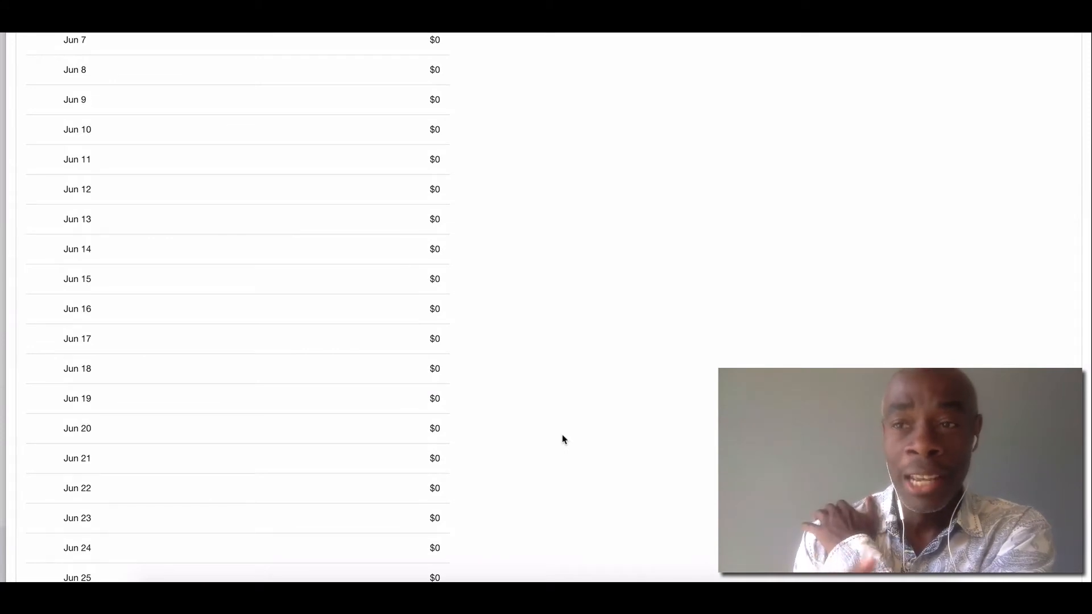
pyautogui.scroll(12, 563, 439)
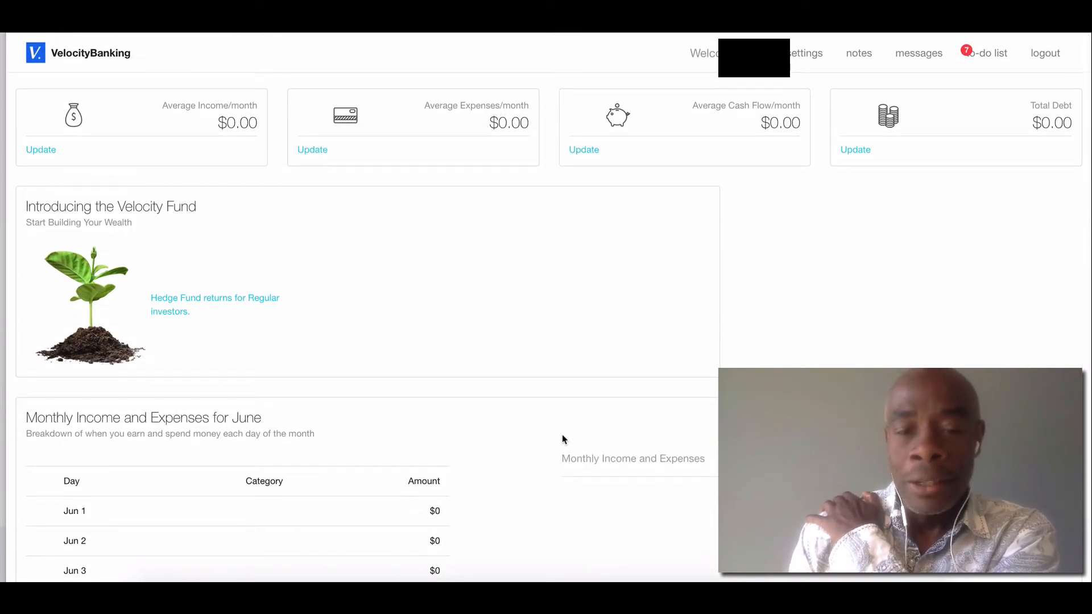
pyautogui.scroll(-3, 563, 440)
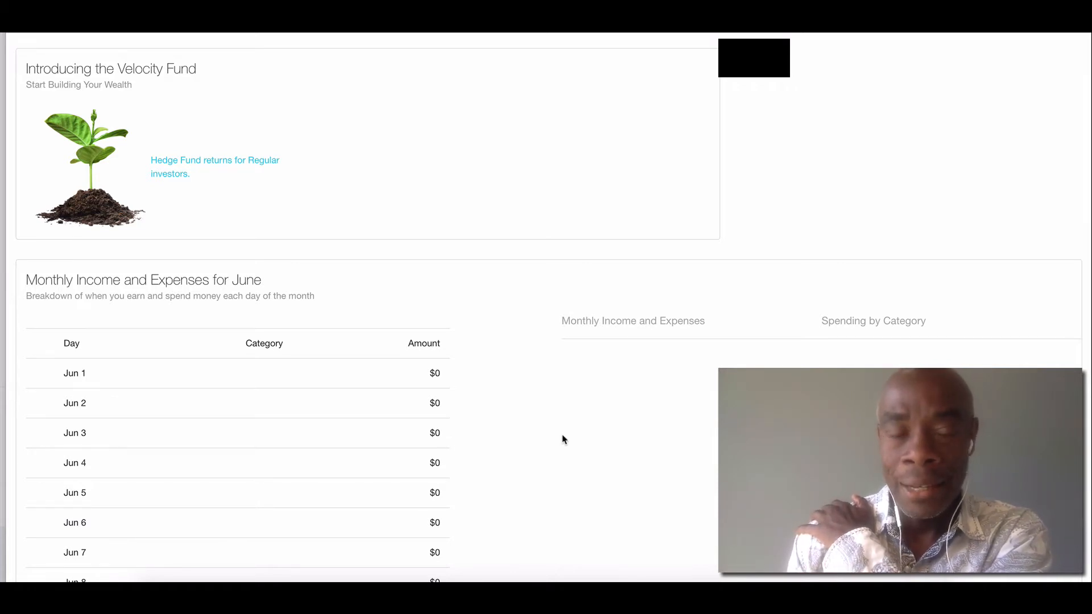
pyautogui.scroll(3, 563, 439)
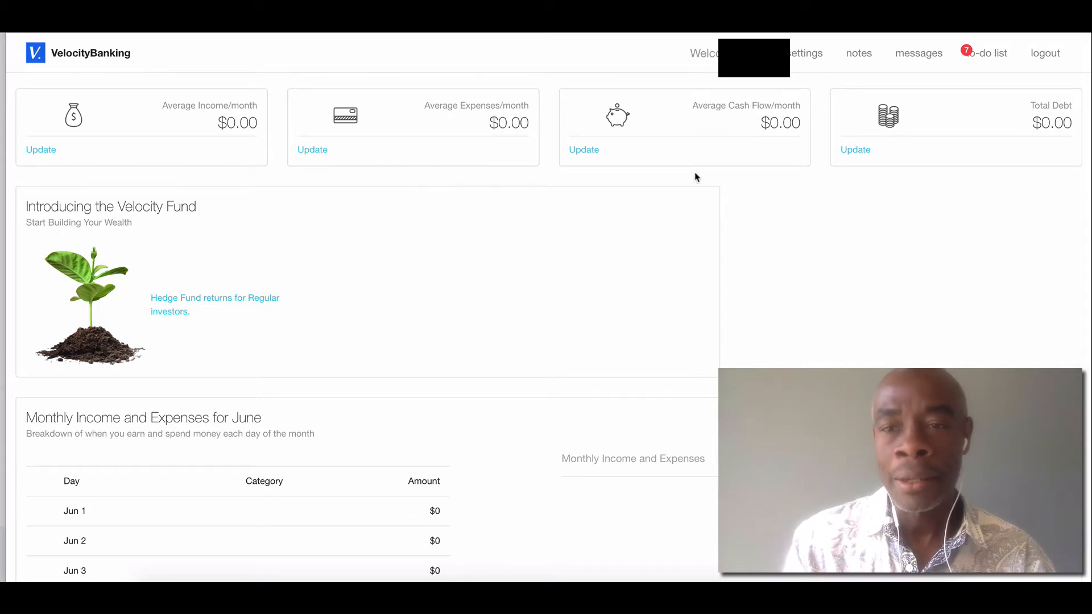
# Open the update page for average monthly expenses, look over its expenses and debts sections, and return to the Income section.
pyautogui.click(310, 150)
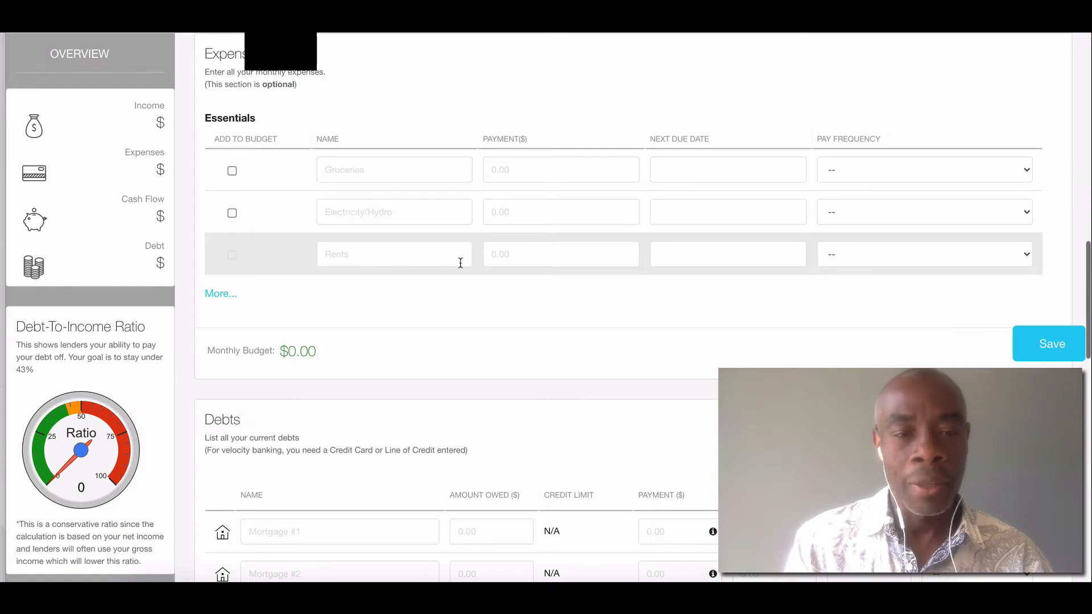
pyautogui.scroll(-3, 460, 267)
pyautogui.scroll(6, 460, 267)
pyautogui.scroll(5, 460, 267)
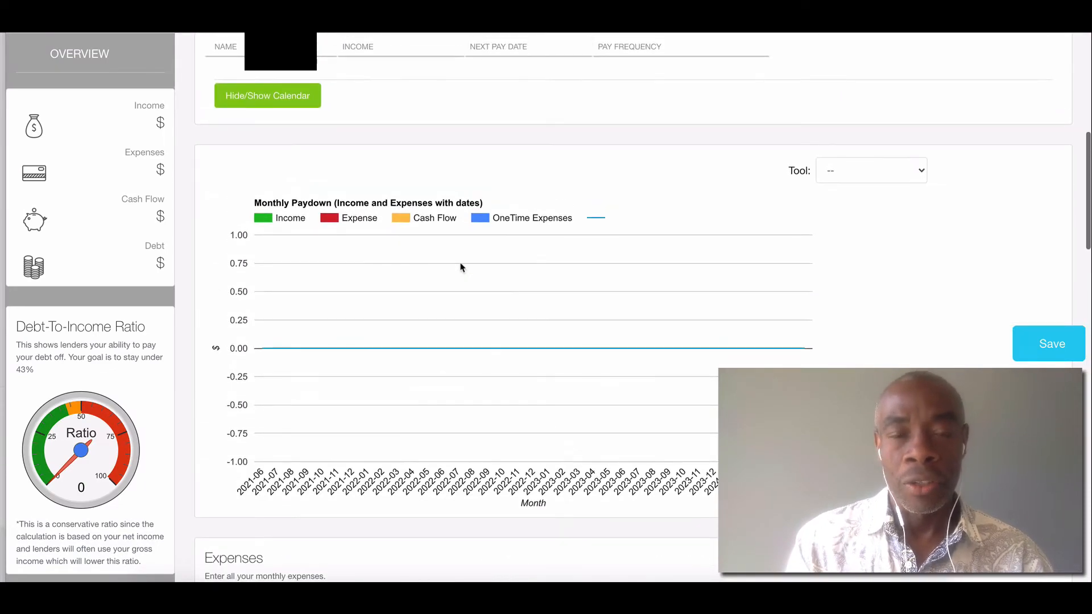
pyautogui.scroll(-6, 461, 267)
pyautogui.scroll(-5, 461, 267)
pyautogui.scroll(15, 460, 267)
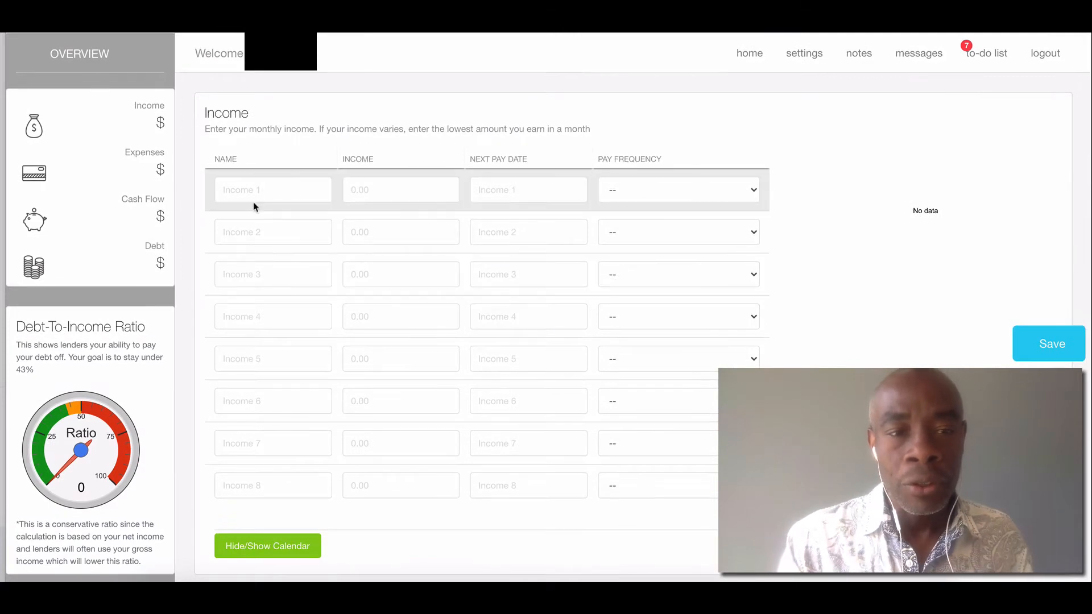
# Fill the first income row with the name Income1, amount 1500, next pay date 2021-06-25 and Bi-Weekly (Every two weeks) frequency.
pyautogui.click(262, 188)
pyautogui.write('Inc')
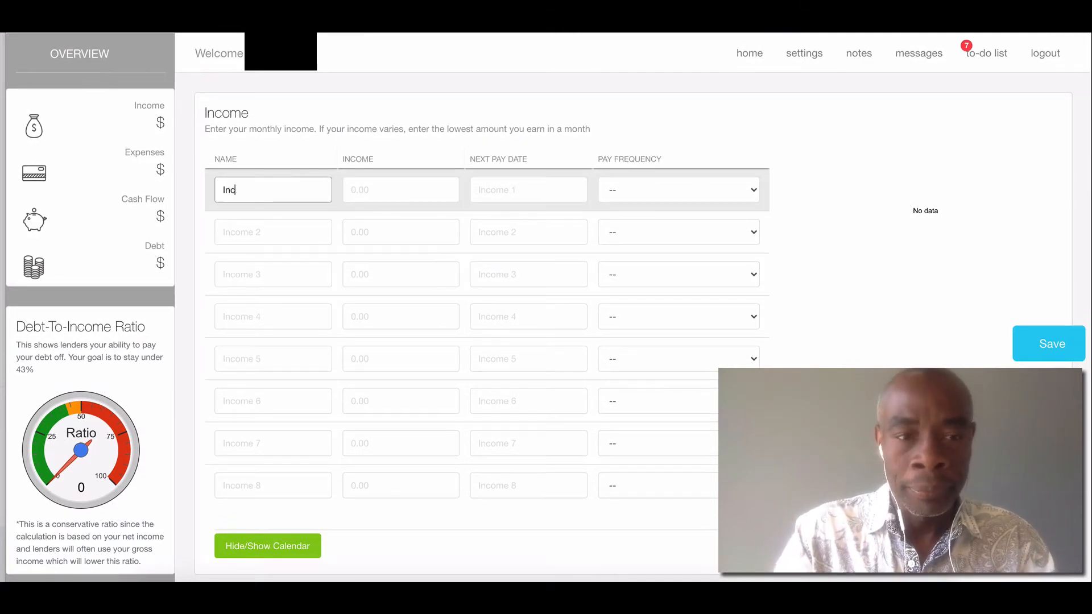
pyautogui.write('ome1')
pyautogui.press('Tab')
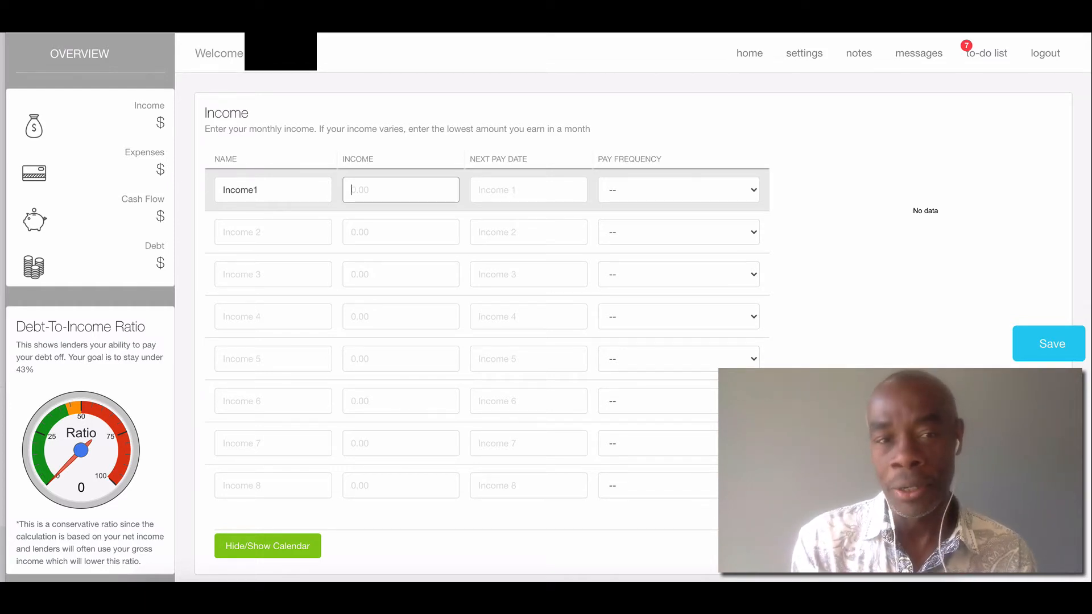
pyautogui.write('1')
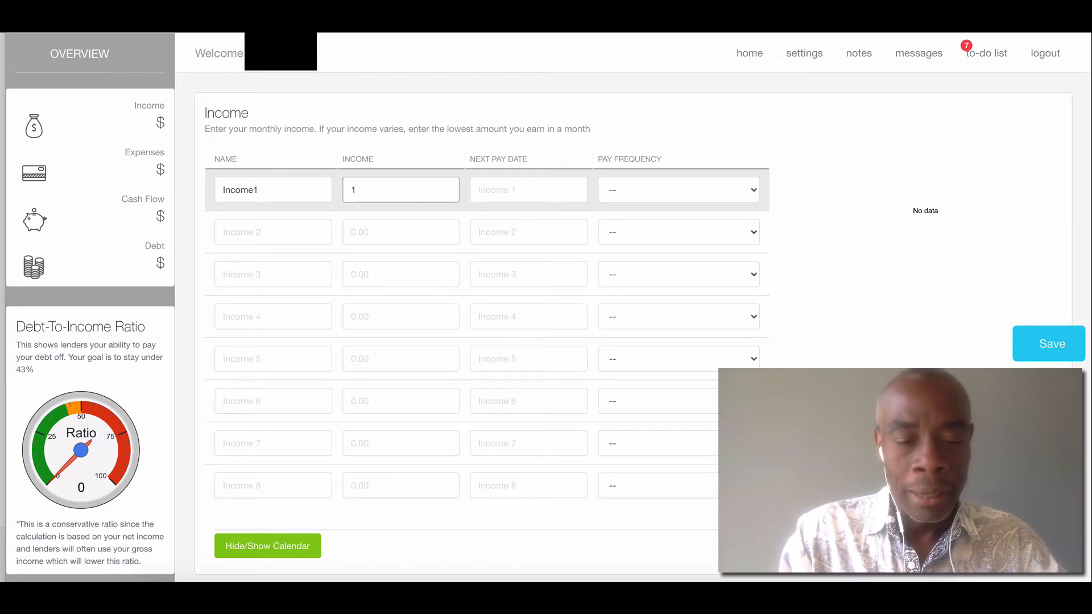
pyautogui.write('500')
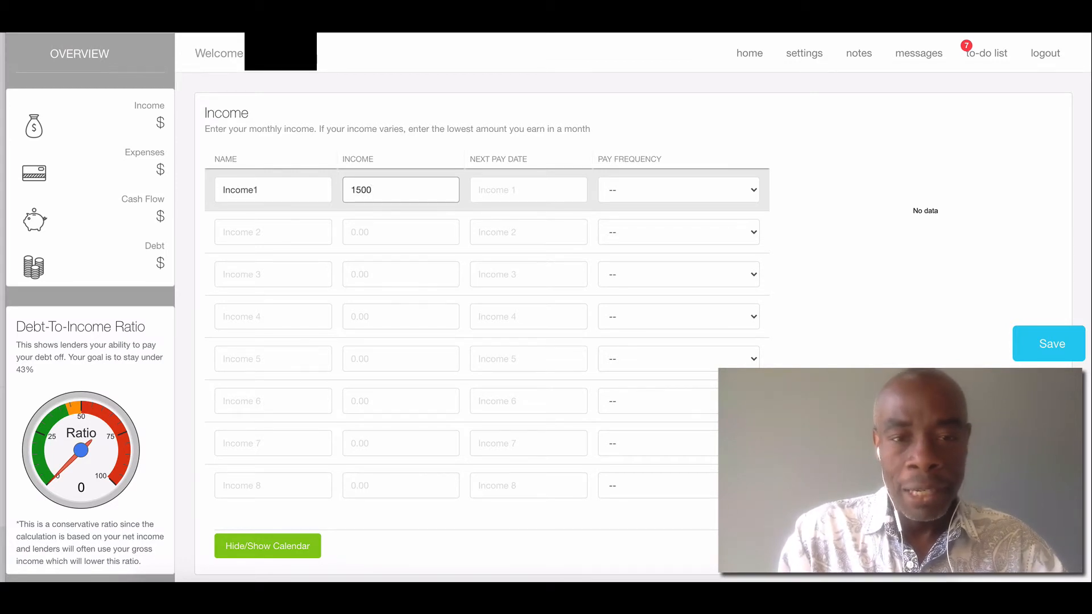
pyautogui.click(526, 194)
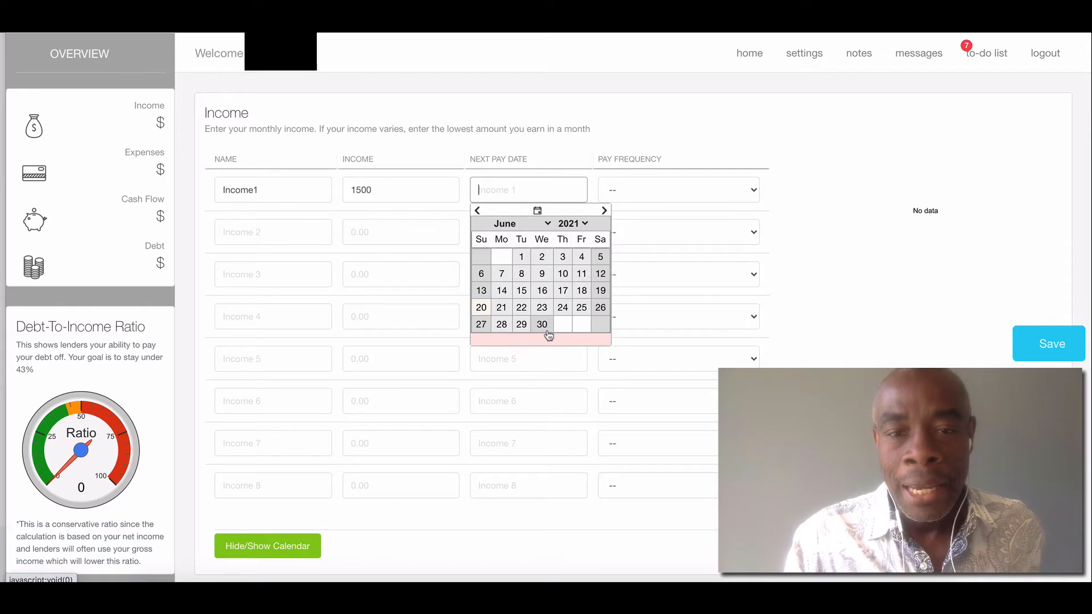
pyautogui.click(581, 308)
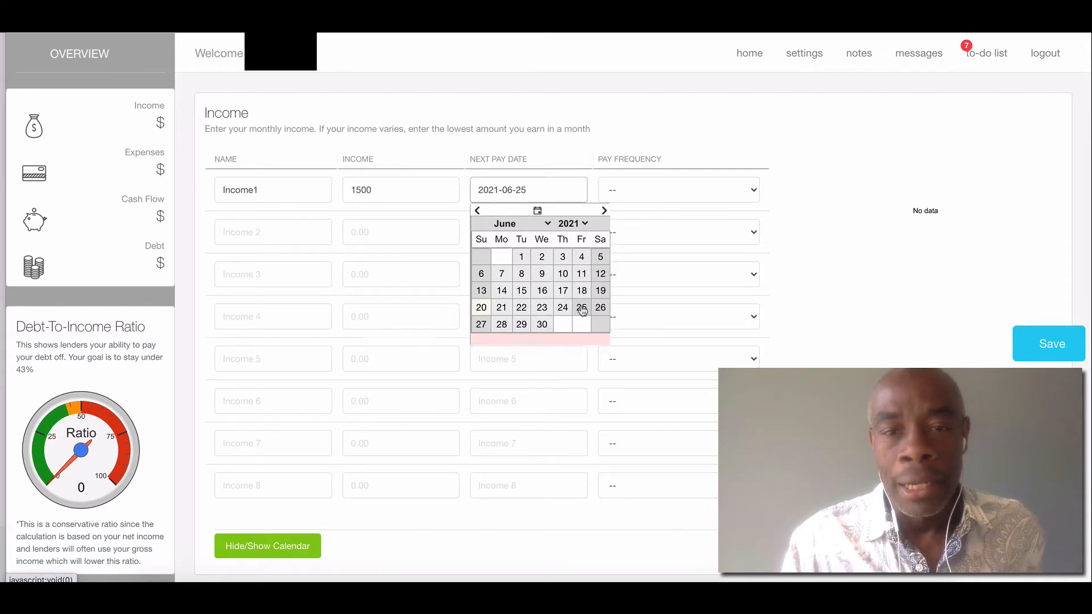
pyautogui.click(631, 203)
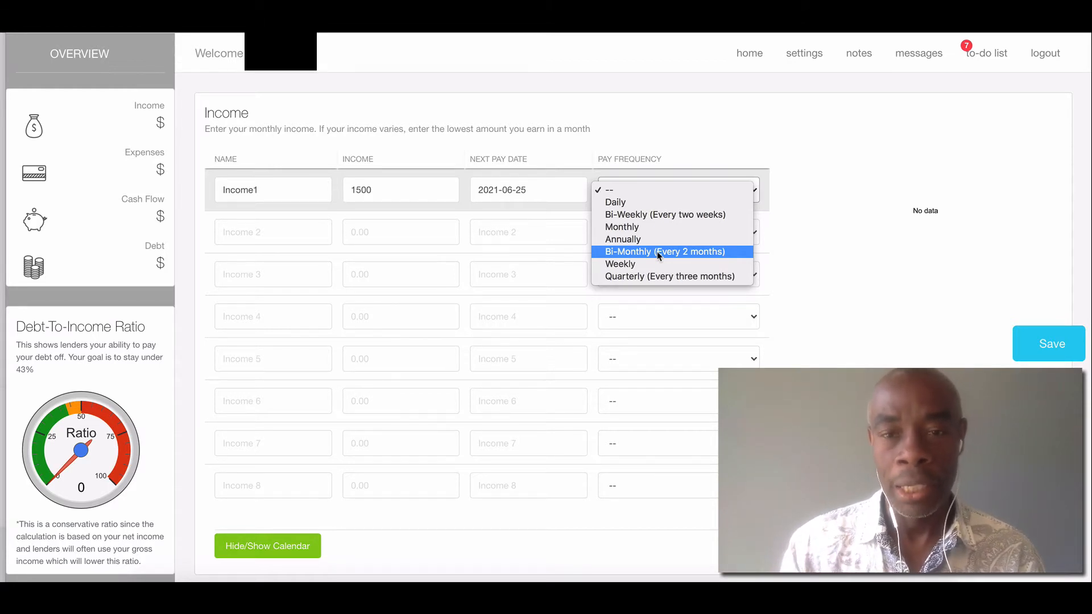
pyautogui.click(650, 218)
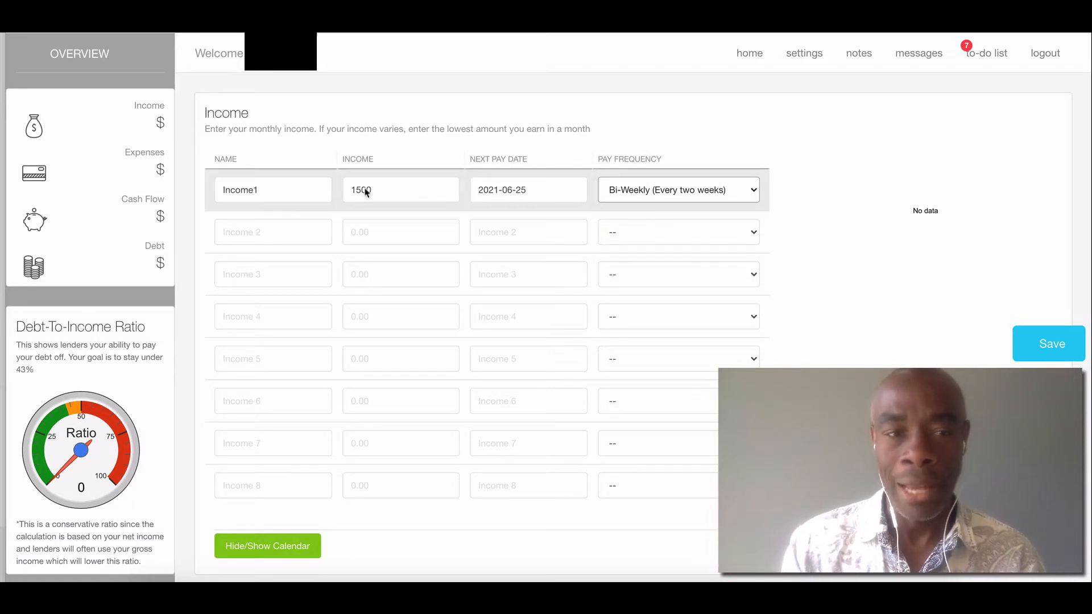
# Fill the second income row with the name Bonus, amount 300, next pay date 2021-09-01 and Quarterly (Every three months) frequency.
pyautogui.click(270, 231)
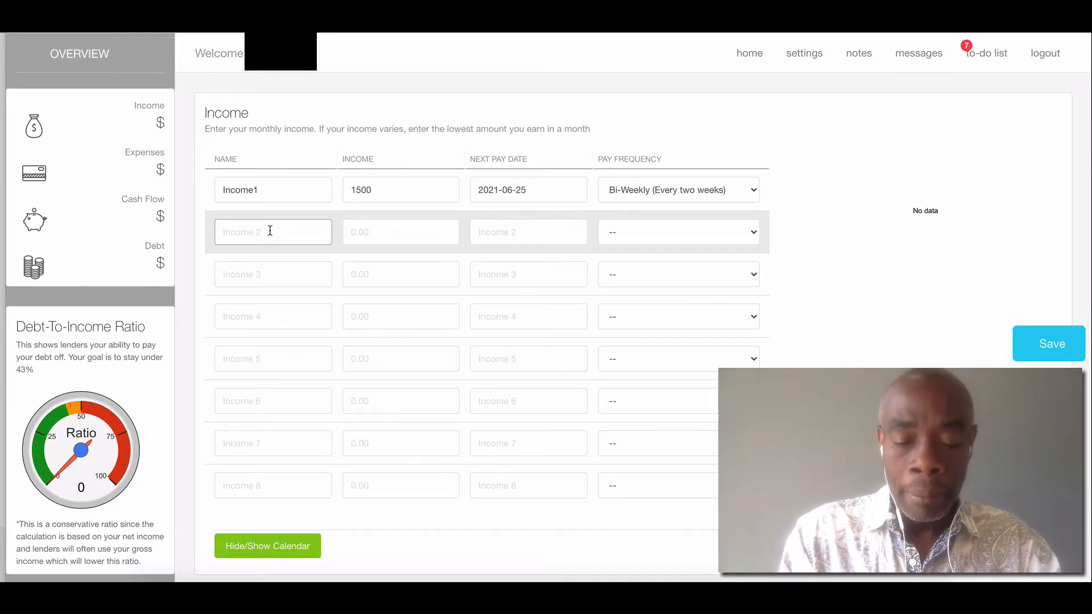
pyautogui.write('Bonus')
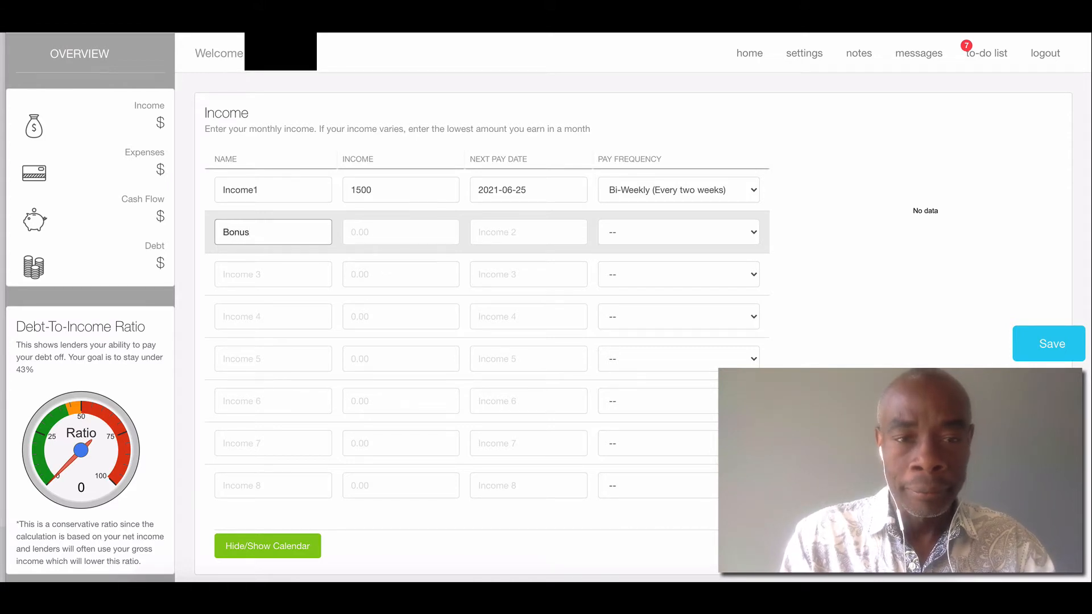
pyautogui.press('Tab')
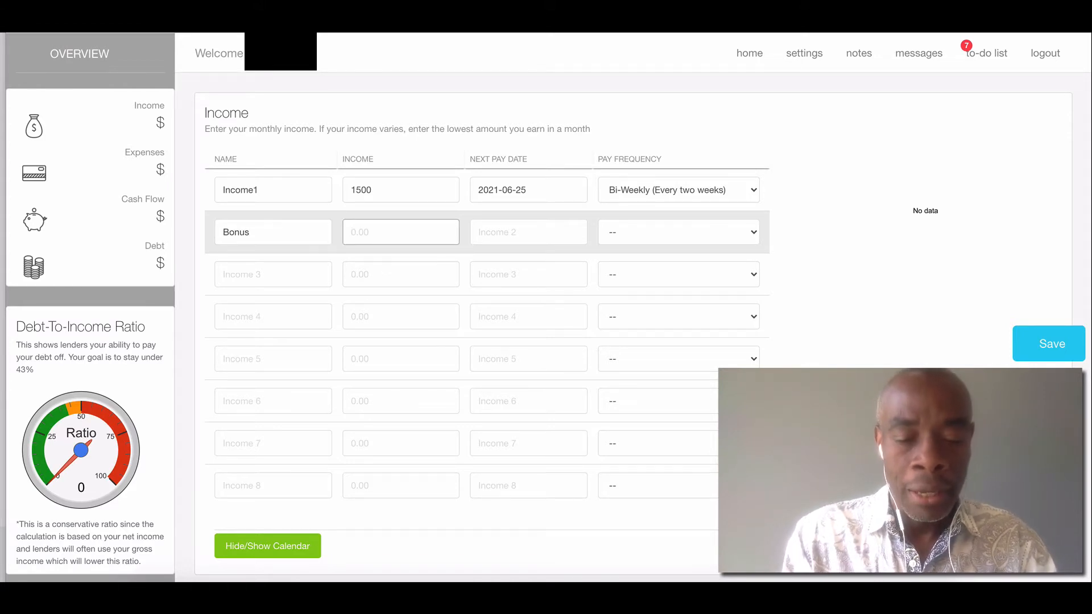
pyautogui.press('Tab')
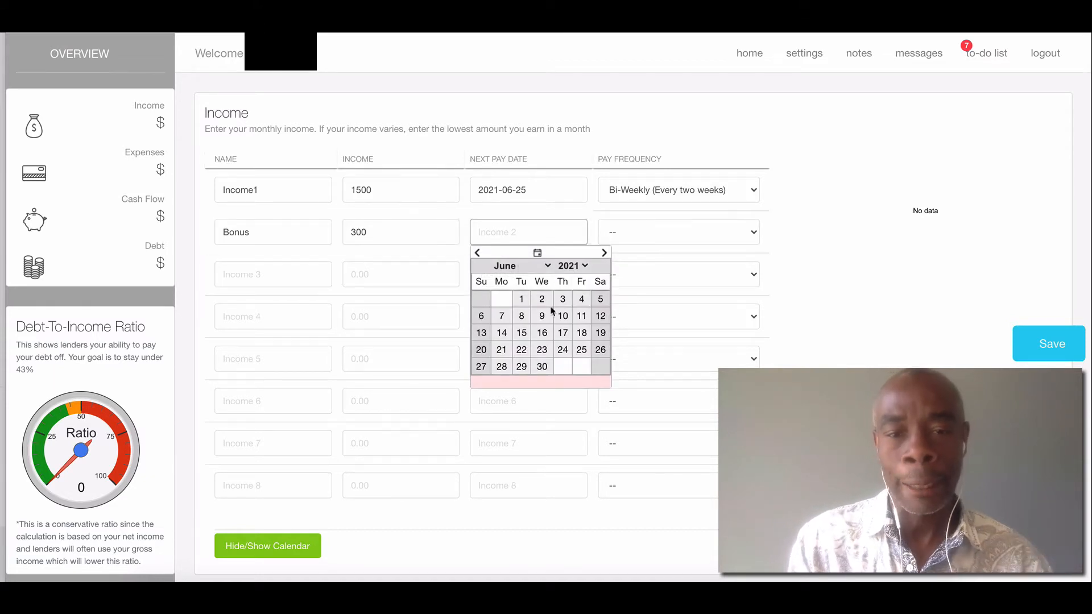
pyautogui.click(548, 267)
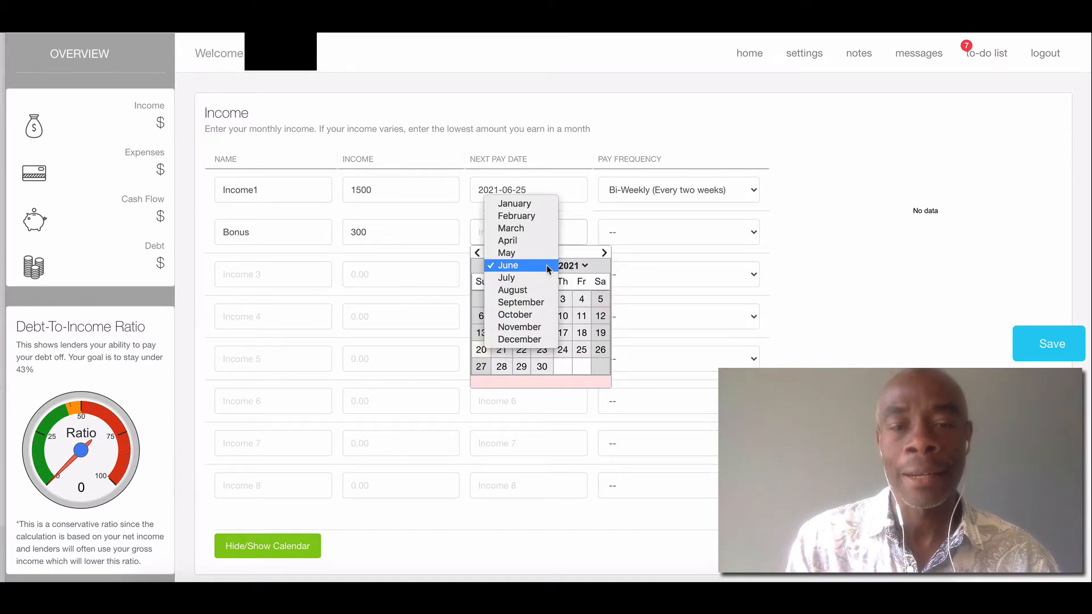
pyautogui.click(544, 303)
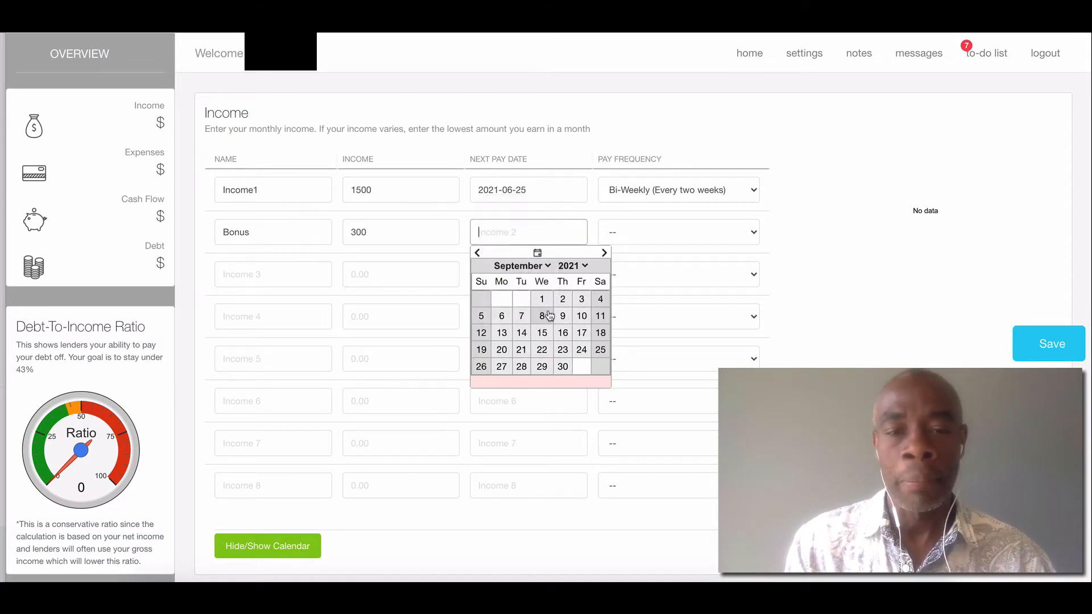
pyautogui.click(542, 300)
pyautogui.click(727, 233)
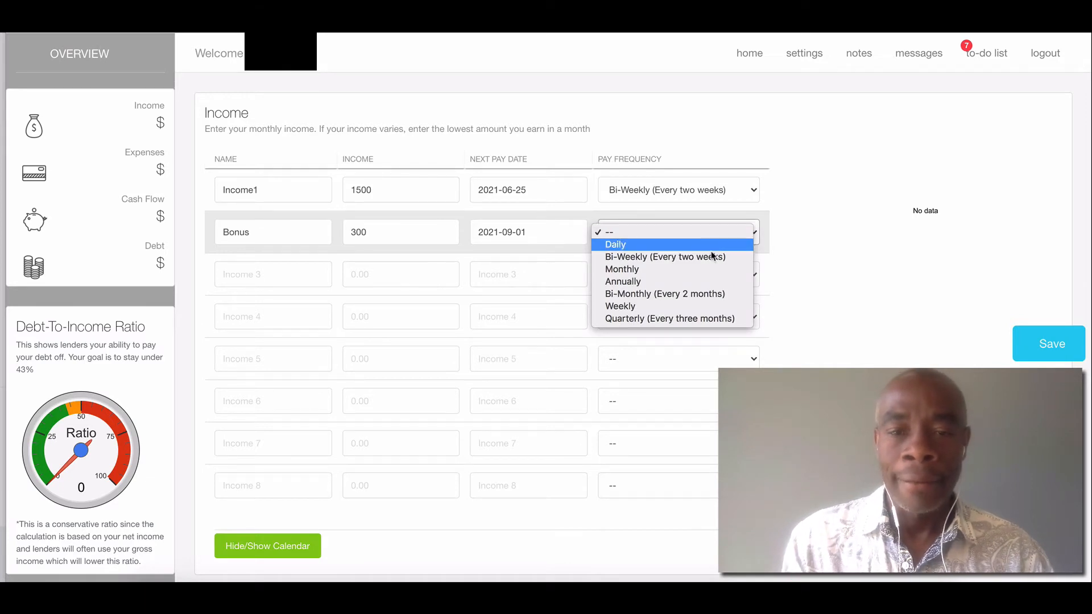
pyautogui.click(708, 319)
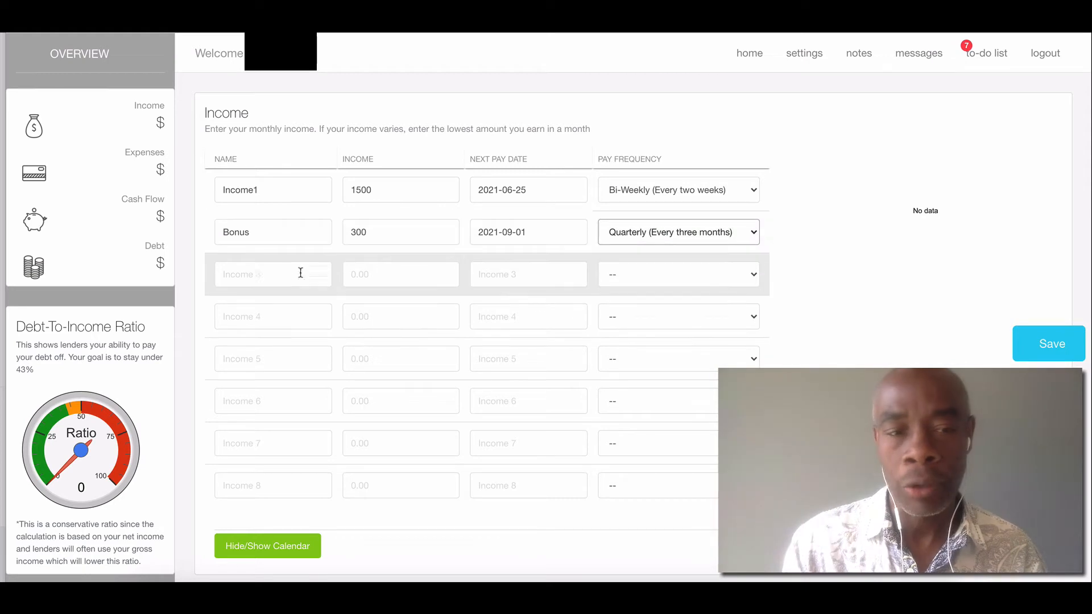
# Fill the third income row with side hustle, 100, next pay date 2021-06-30 and Monthly frequency, and save the income entries.
pyautogui.click(262, 275)
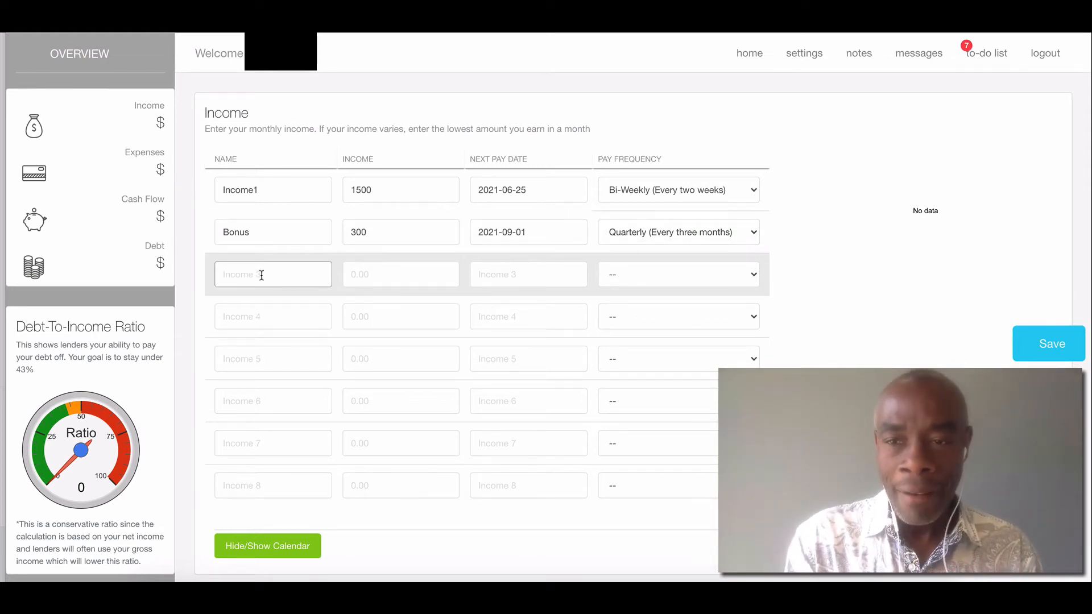
pyautogui.write('side hus')
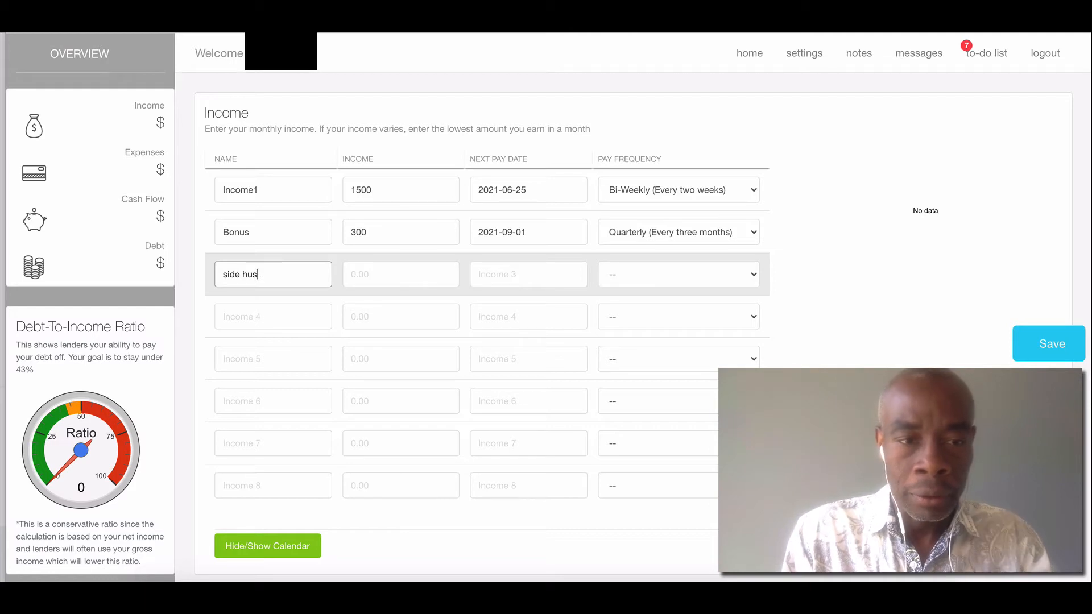
pyautogui.write('tle')
pyautogui.press('Tab')
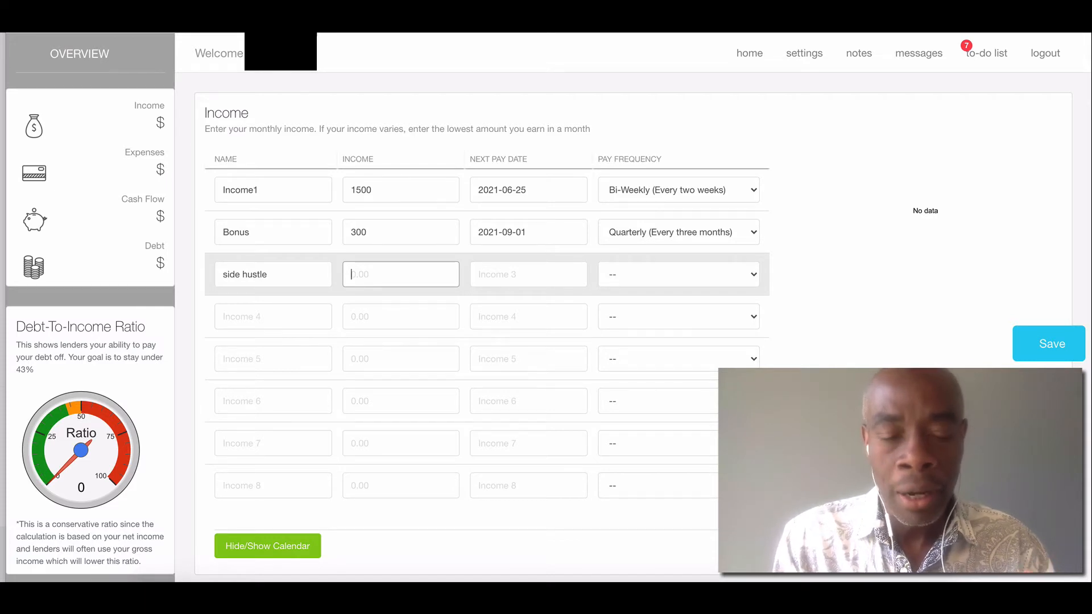
pyautogui.write('50')
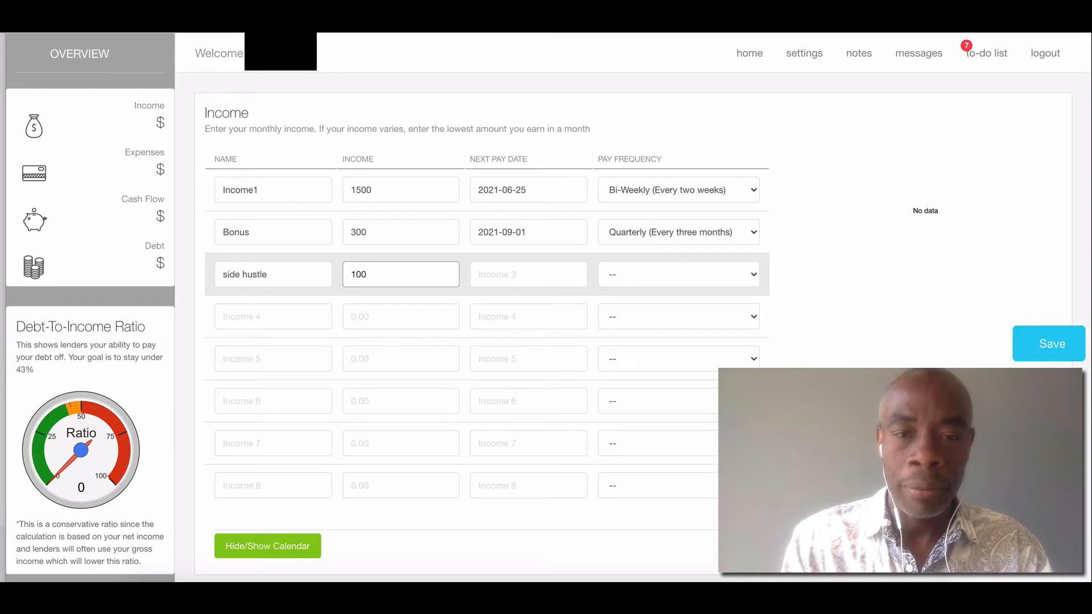
pyautogui.press('Tab')
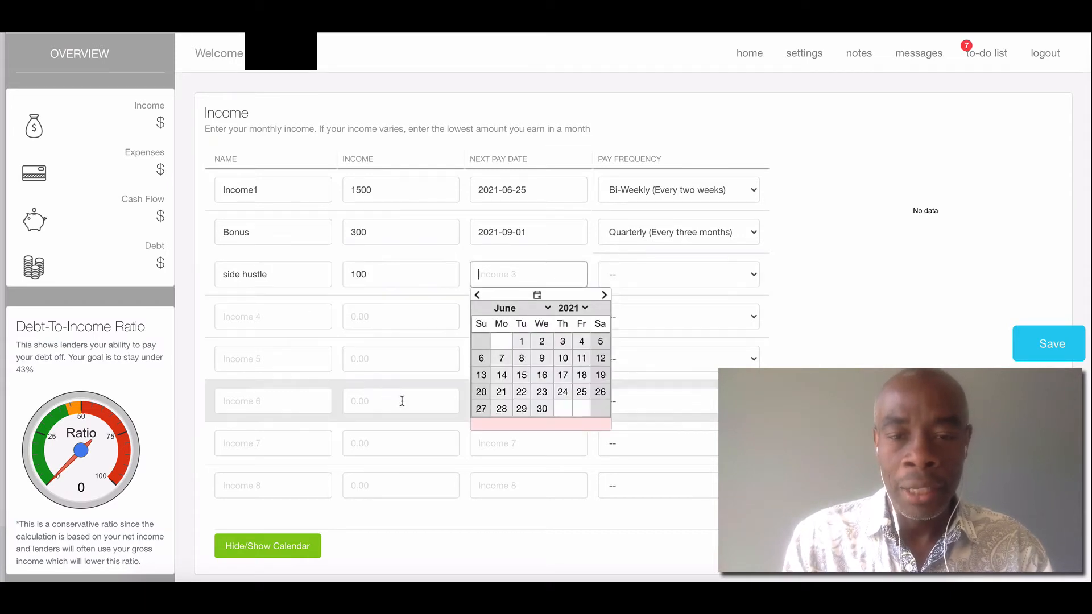
pyautogui.click(541, 408)
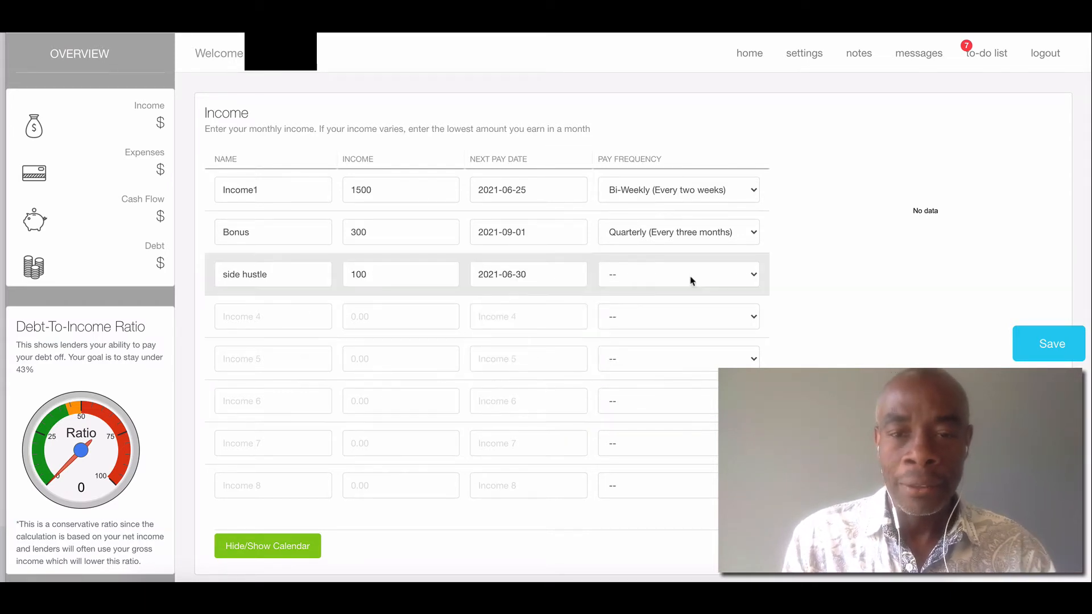
pyautogui.click(674, 279)
pyautogui.click(669, 313)
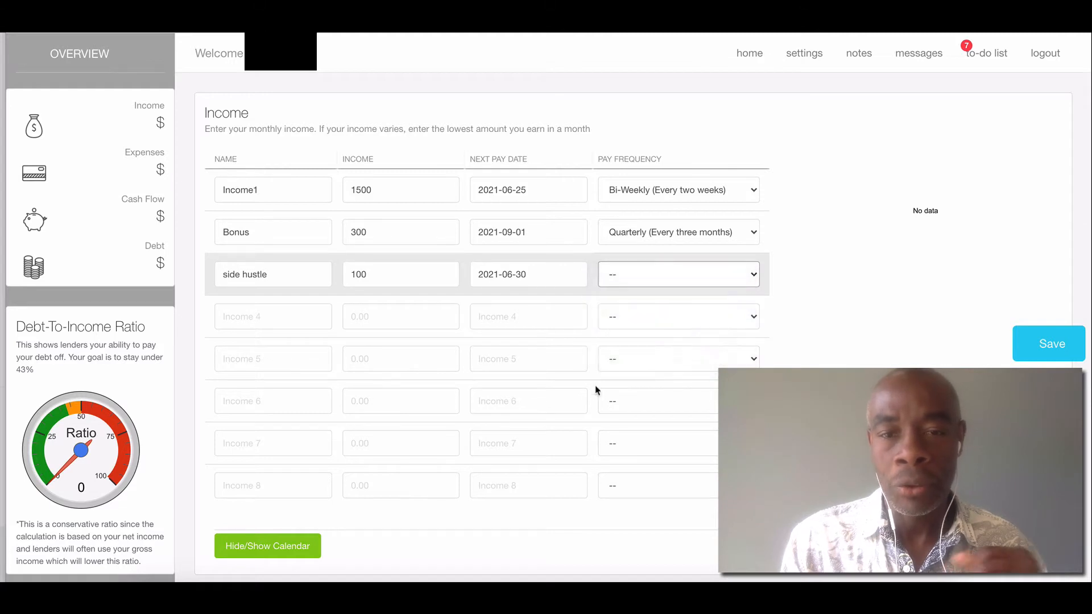
pyautogui.scroll(-1, 588, 417)
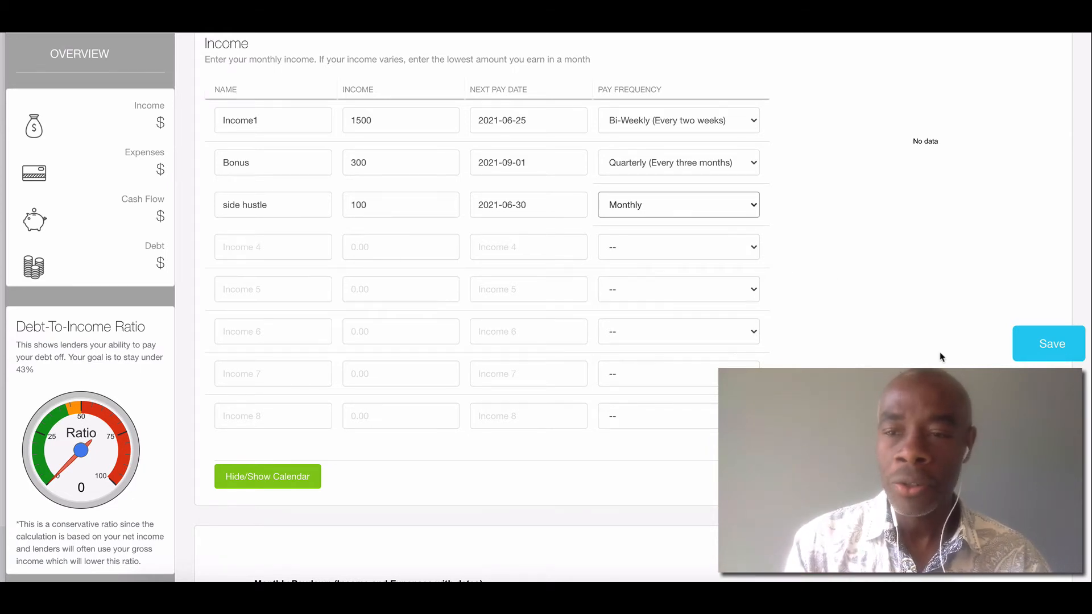
pyautogui.click(1051, 349)
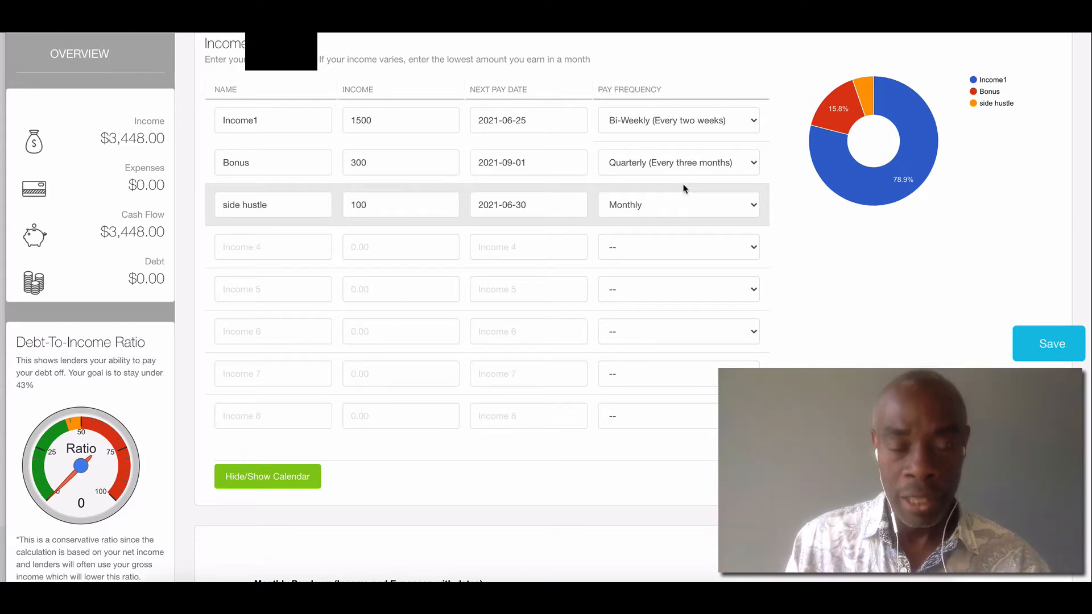
# Examine the income breakdown pie chart and the Monthly Paydown chart of income, expenses and cash flow by month.
pyautogui.scroll(-2, 682, 186)
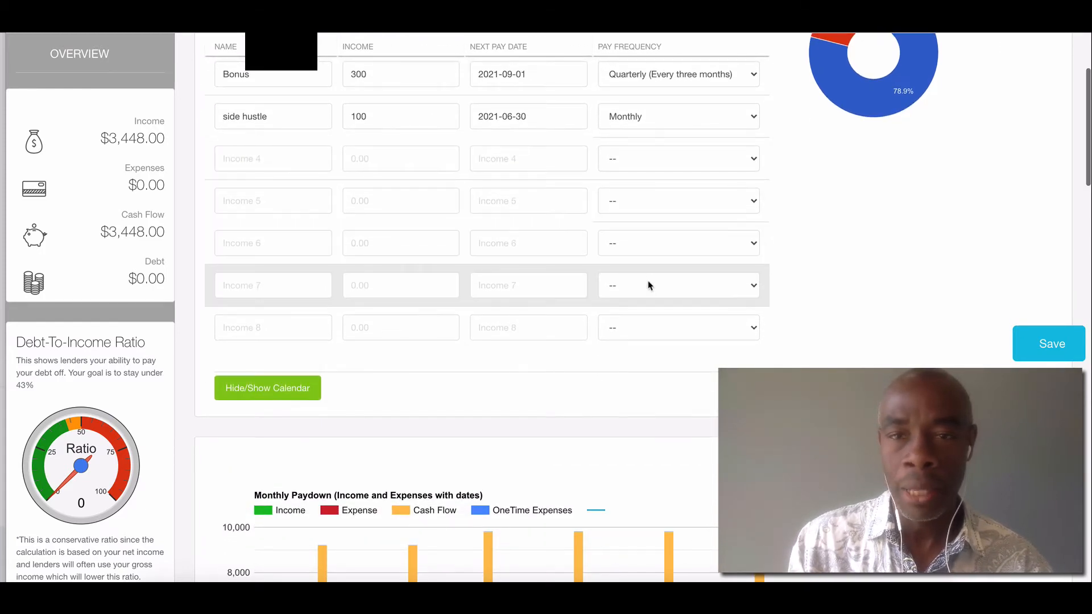
pyautogui.scroll(3, 651, 284)
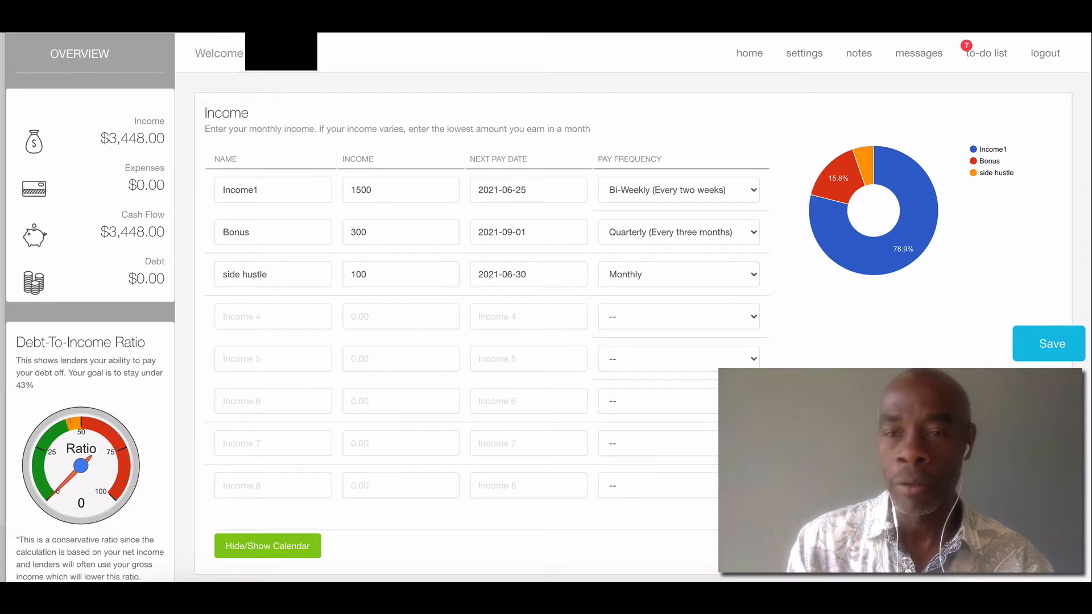
pyautogui.moveTo(887, 227)
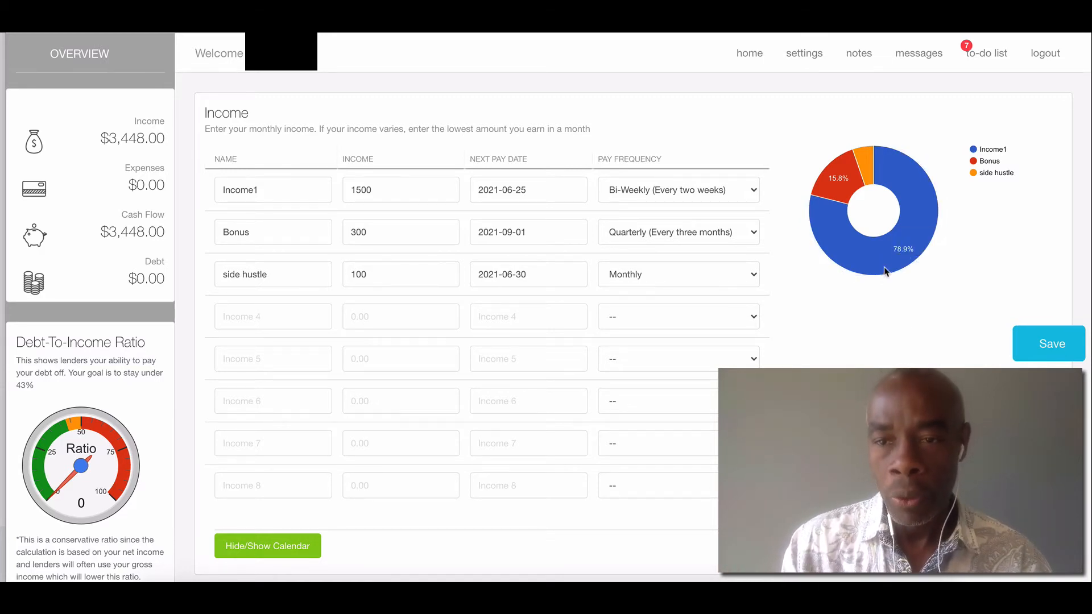
pyautogui.moveTo(889, 265)
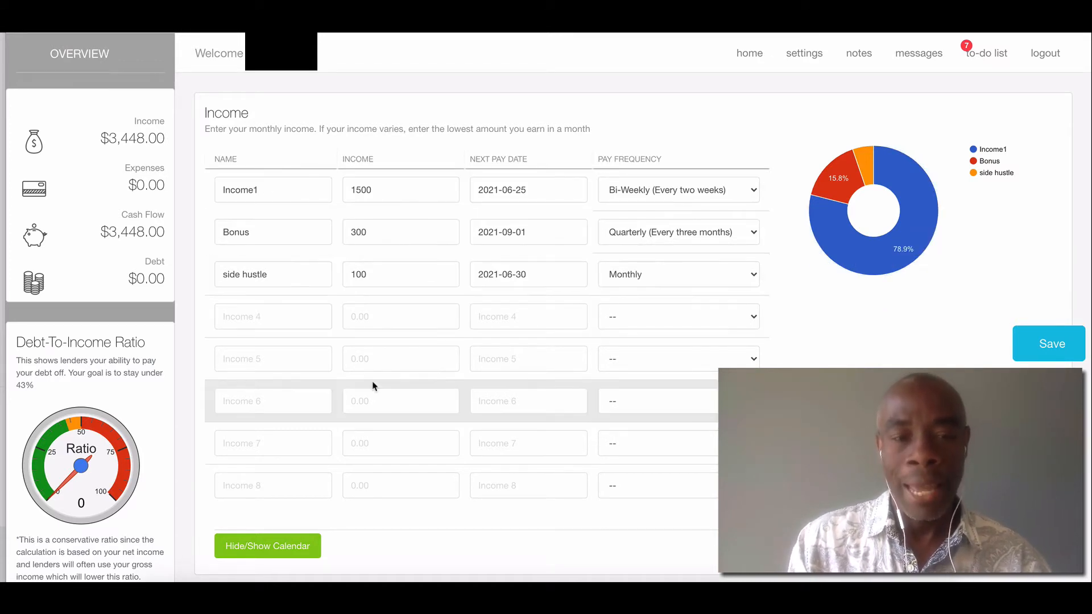
pyautogui.scroll(-4, 372, 386)
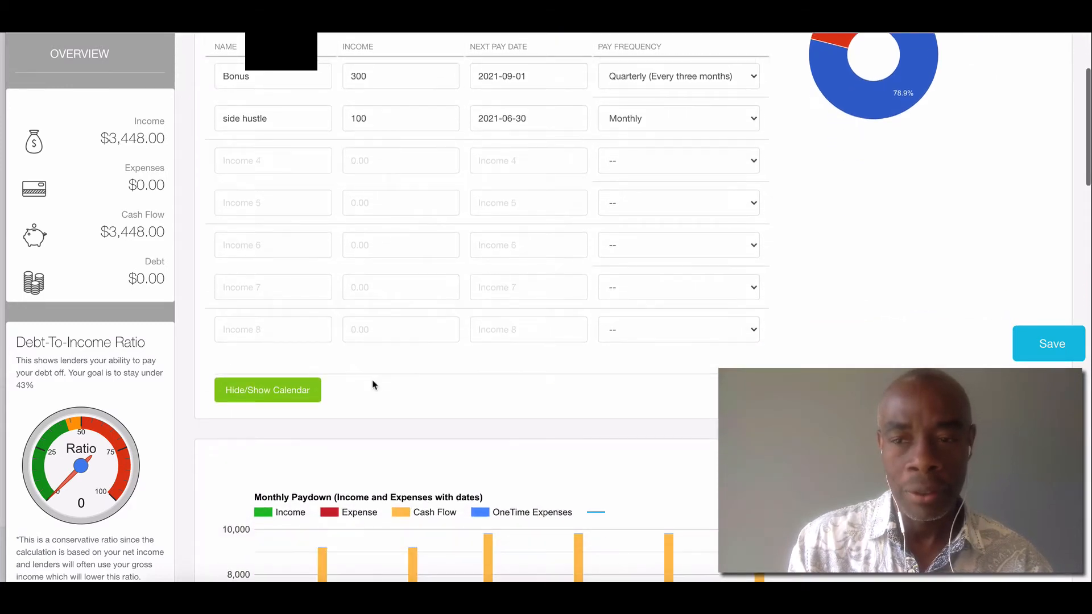
pyautogui.scroll(1, 373, 386)
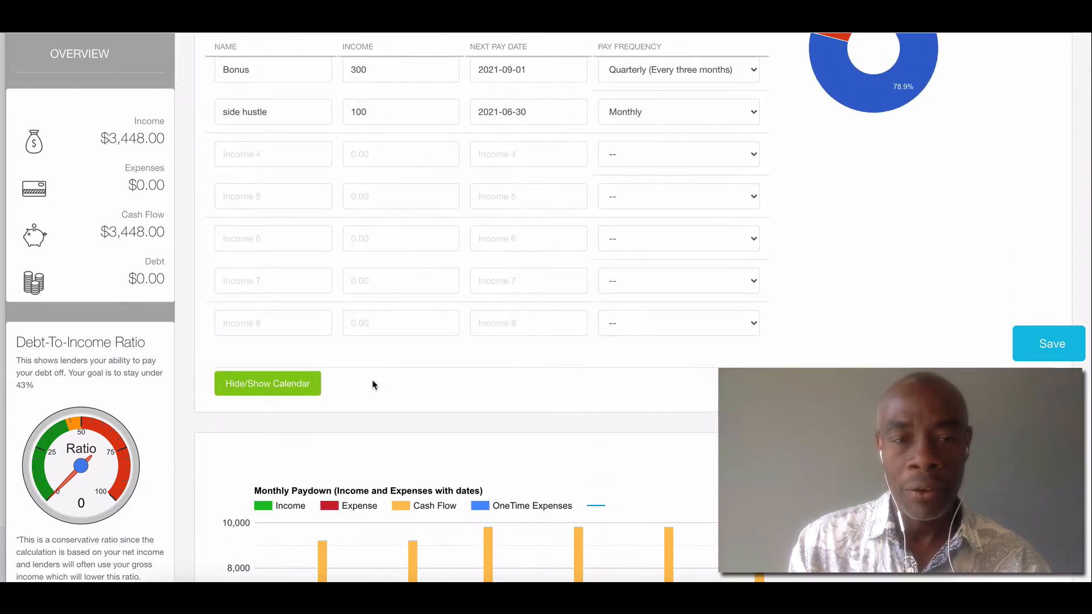
pyautogui.scroll(3, 375, 385)
pyautogui.scroll(-9, 375, 407)
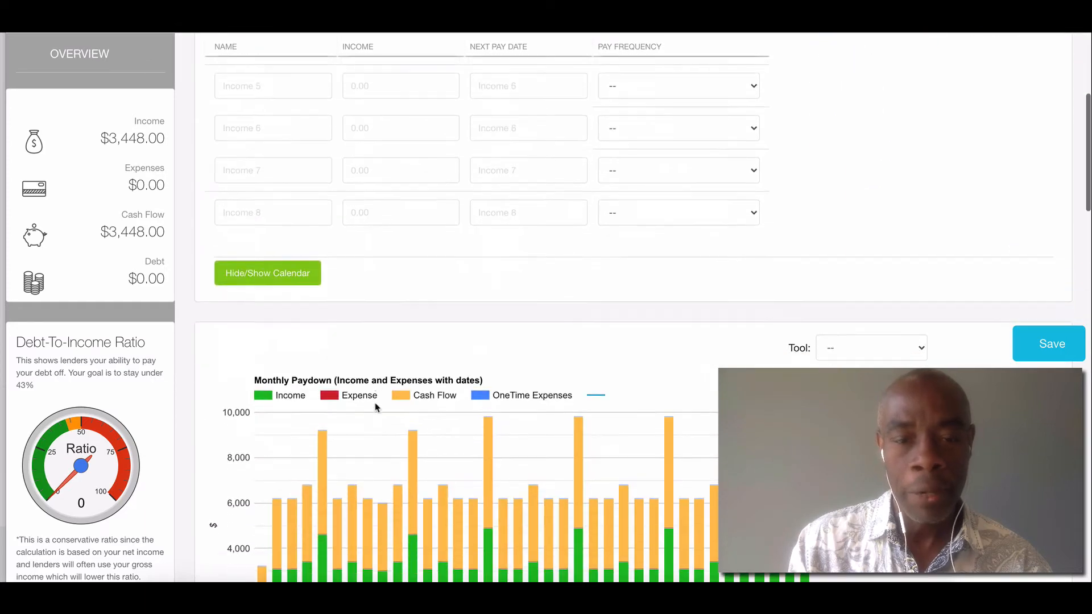
pyautogui.scroll(-4, 376, 406)
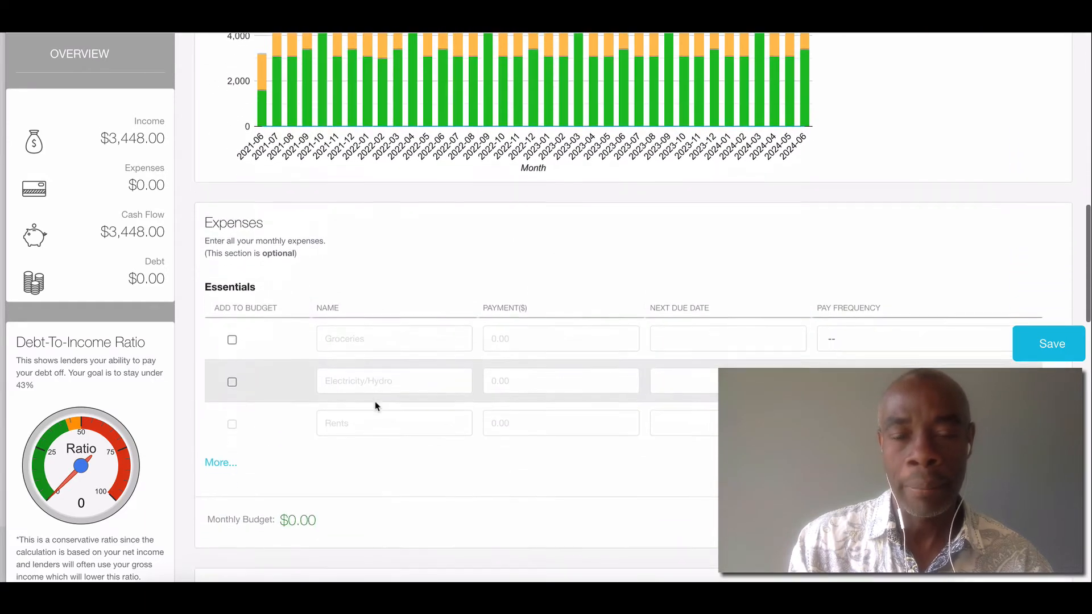
pyautogui.scroll(3, 375, 407)
pyautogui.scroll(5, 375, 411)
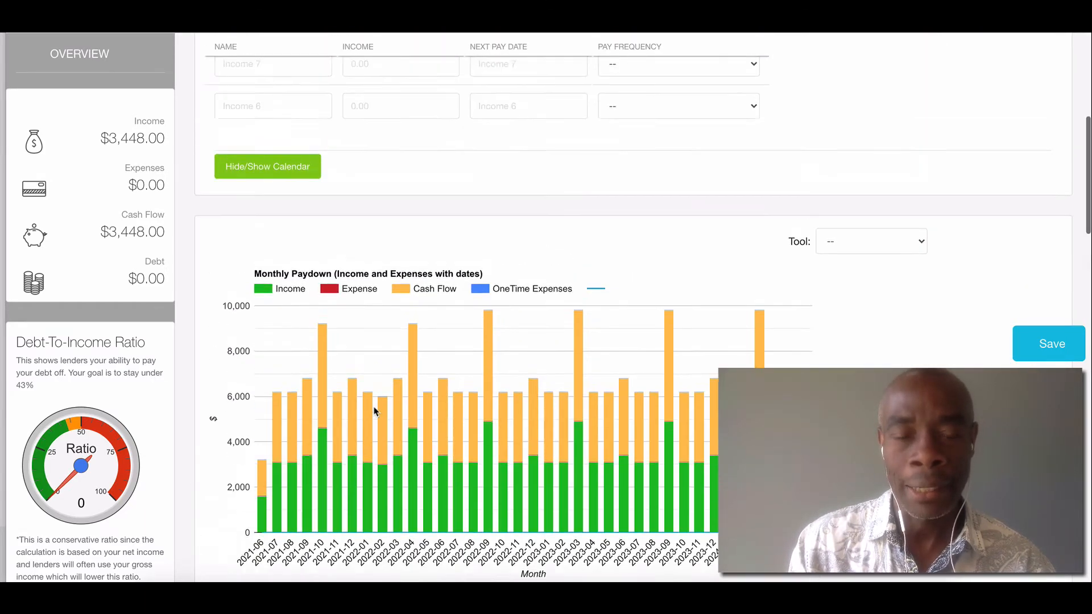
pyautogui.scroll(-3, 374, 411)
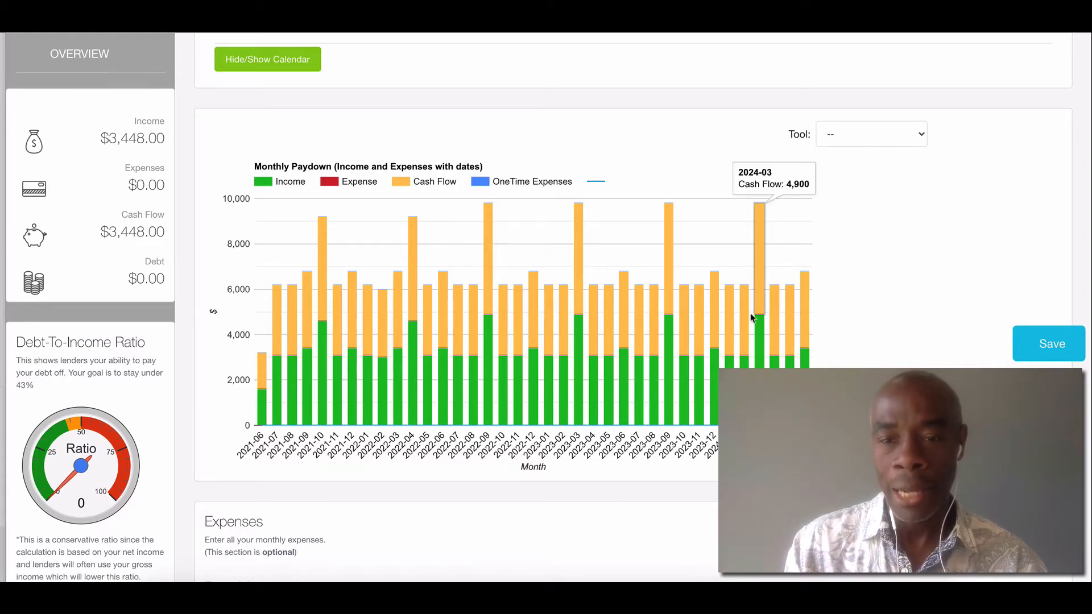
# Inspect the income and cash flow bars of individual months in the Monthly Paydown chart.
pyautogui.moveTo(758, 348)
pyautogui.moveTo(320, 349)
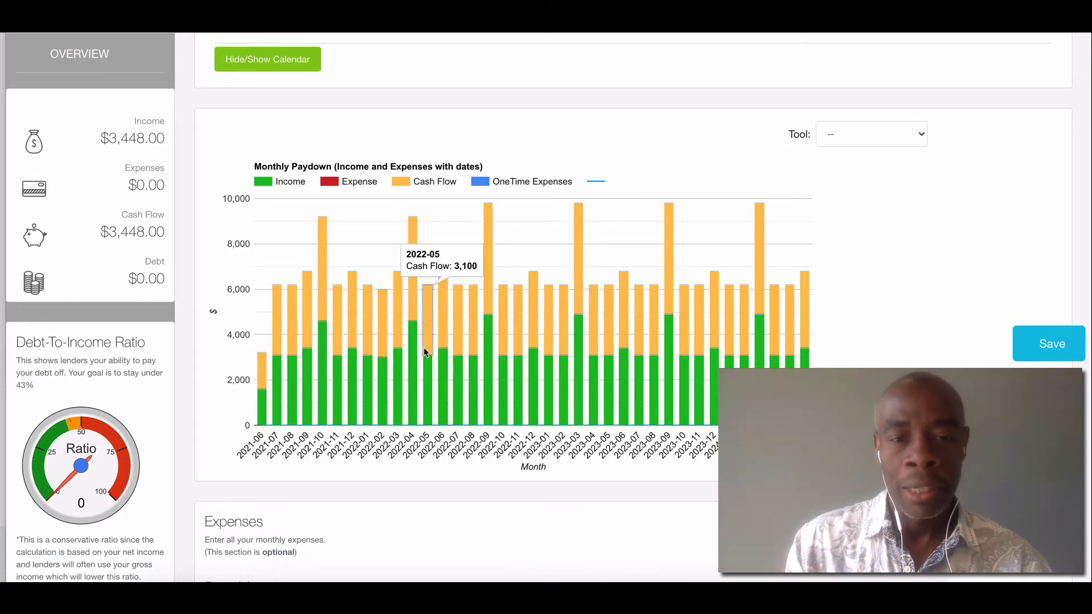
pyautogui.moveTo(408, 344)
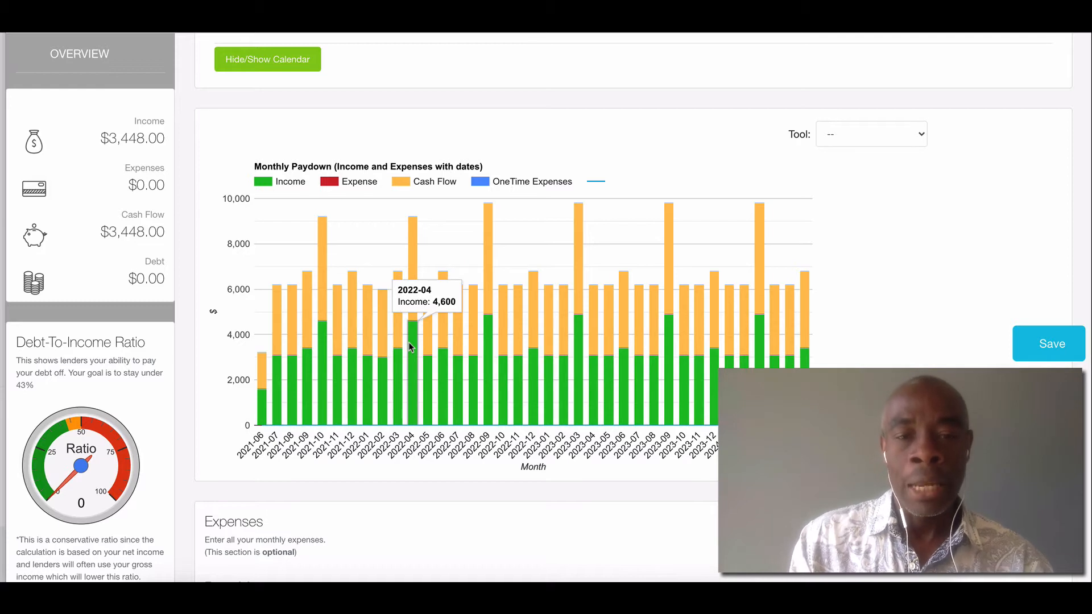
pyautogui.moveTo(597, 354)
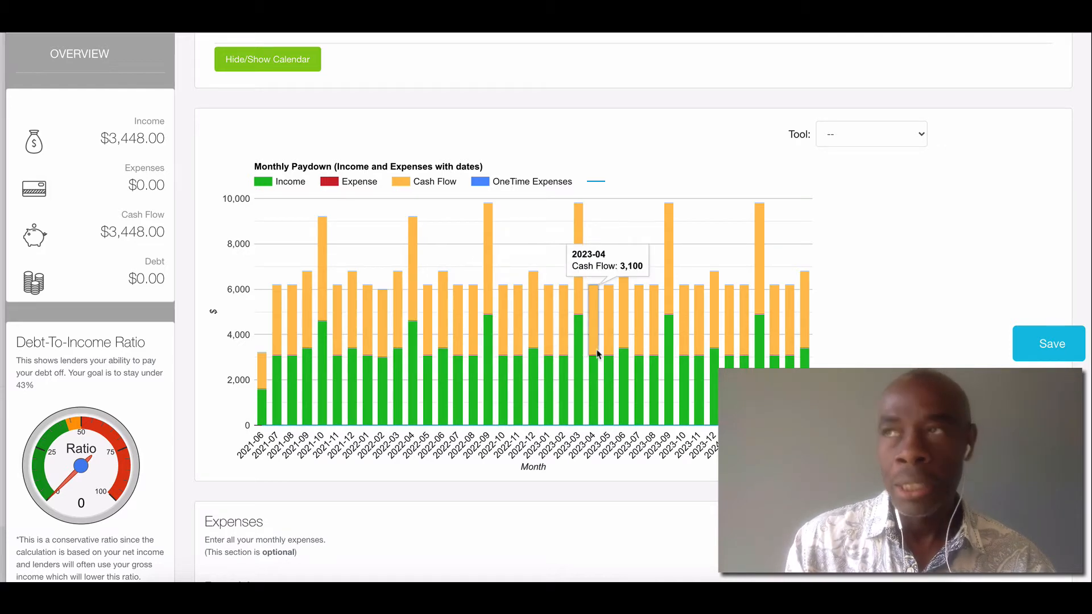
pyautogui.moveTo(698, 357)
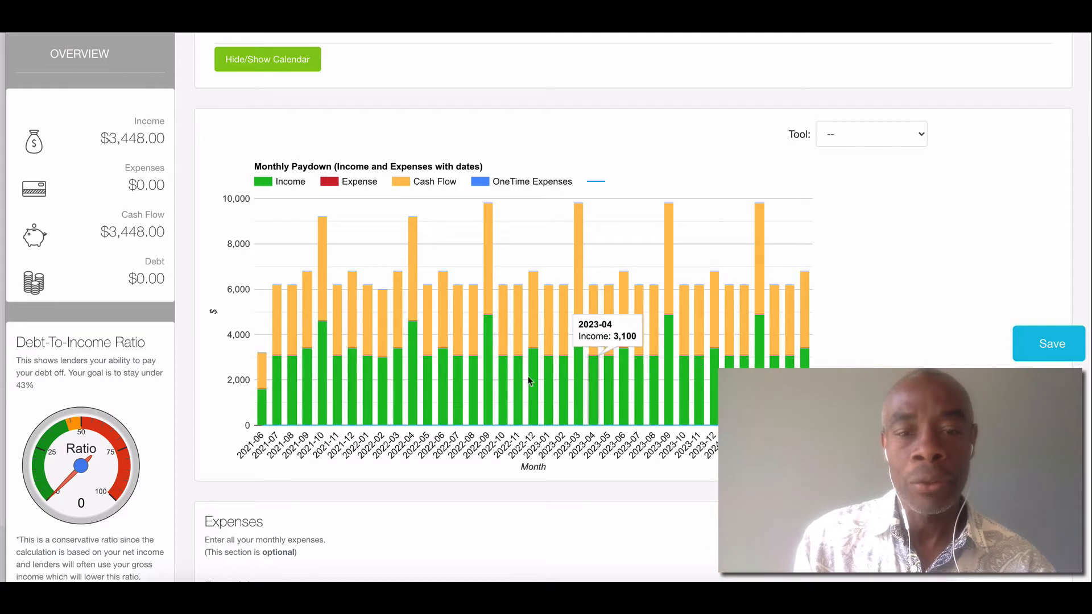
pyautogui.moveTo(486, 332)
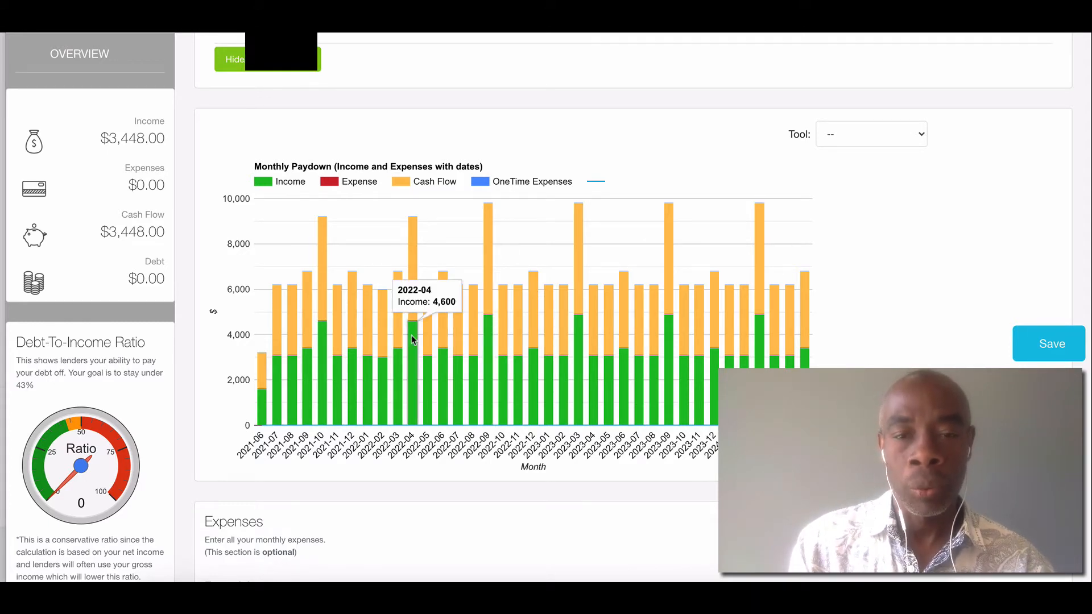
# Show the calendar under the income list and move it forward to July 2021.
pyautogui.scroll(9, 412, 339)
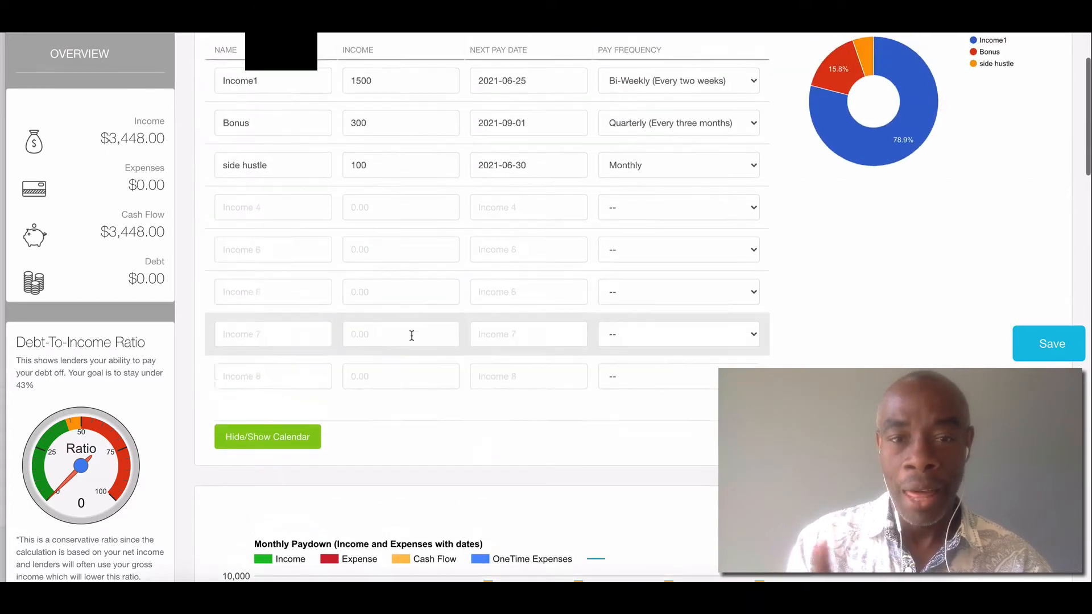
pyautogui.scroll(-2, 412, 339)
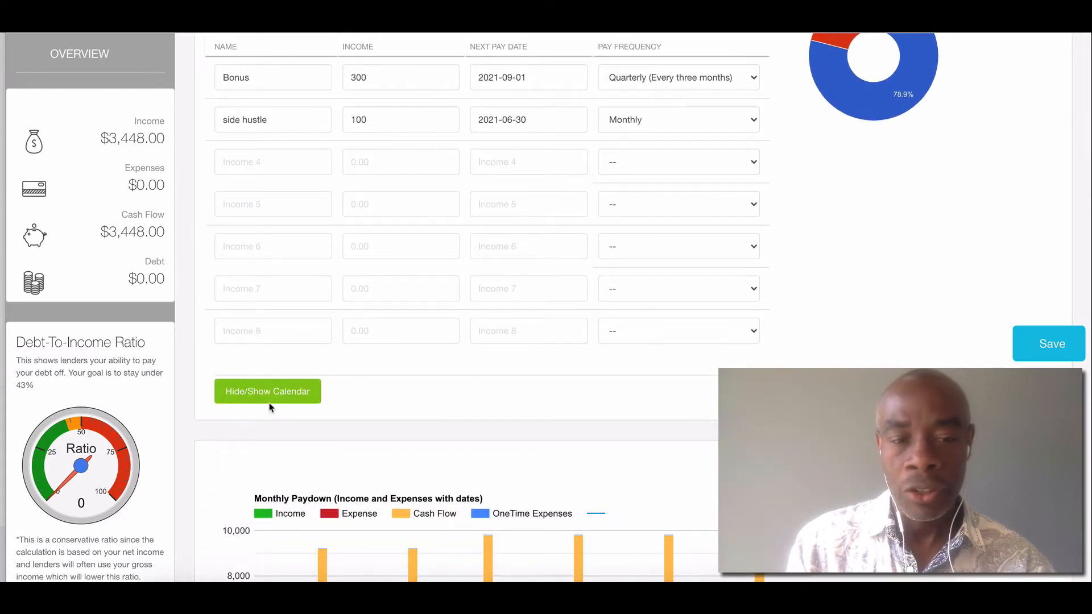
pyautogui.click(253, 398)
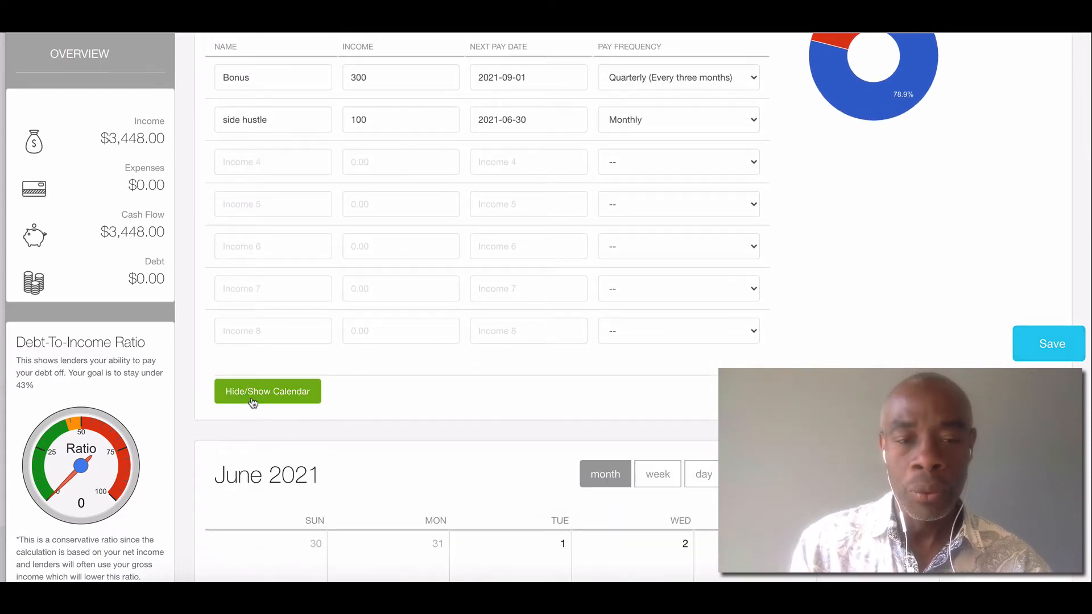
pyautogui.scroll(-10, 253, 401)
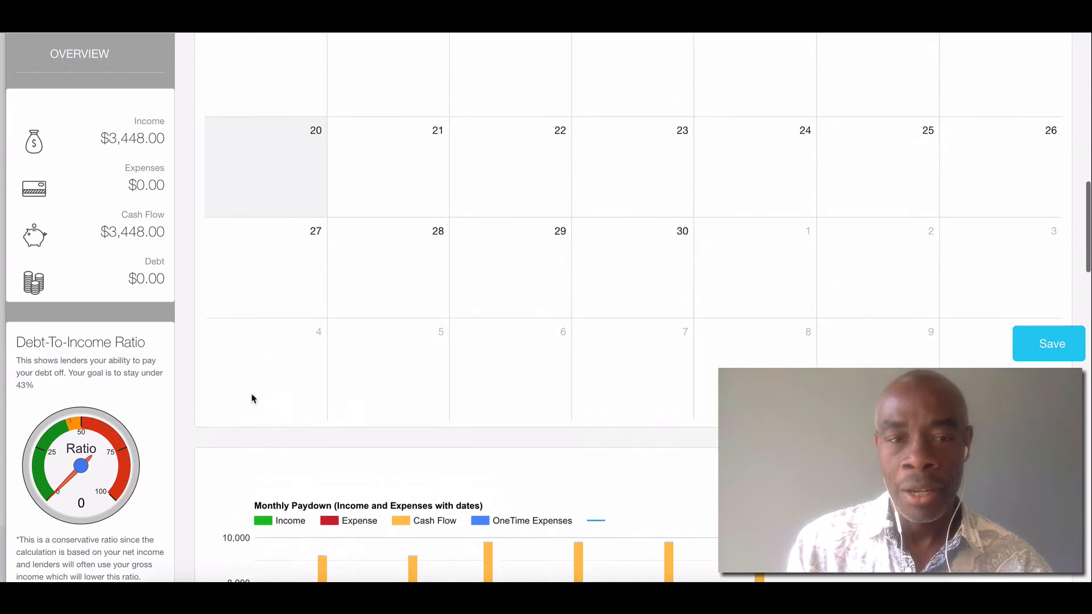
pyautogui.scroll(10, 253, 398)
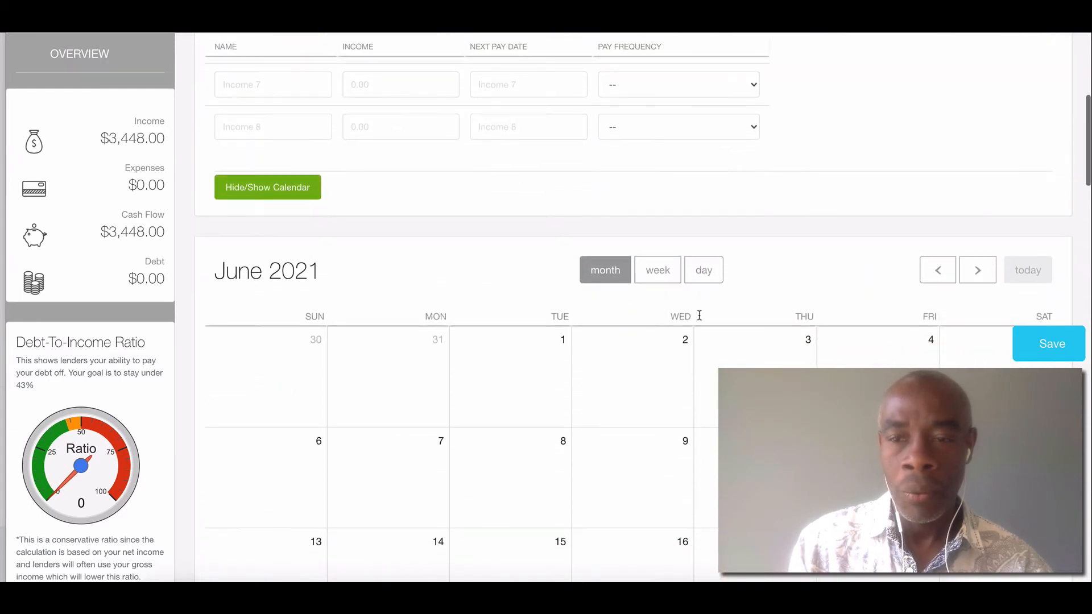
pyautogui.click(977, 270)
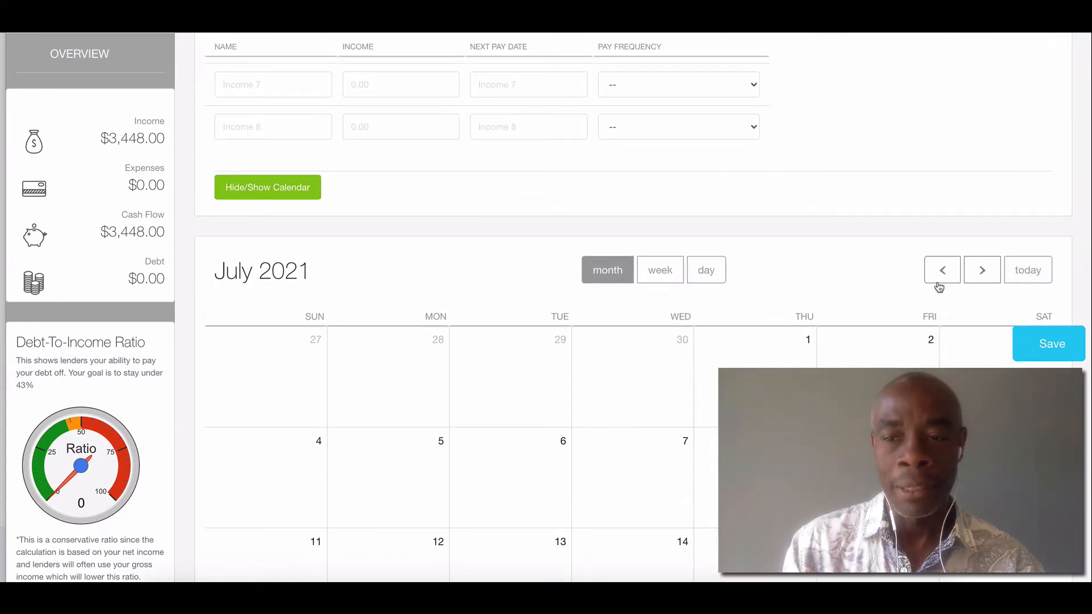
pyautogui.click(941, 272)
pyautogui.click(971, 279)
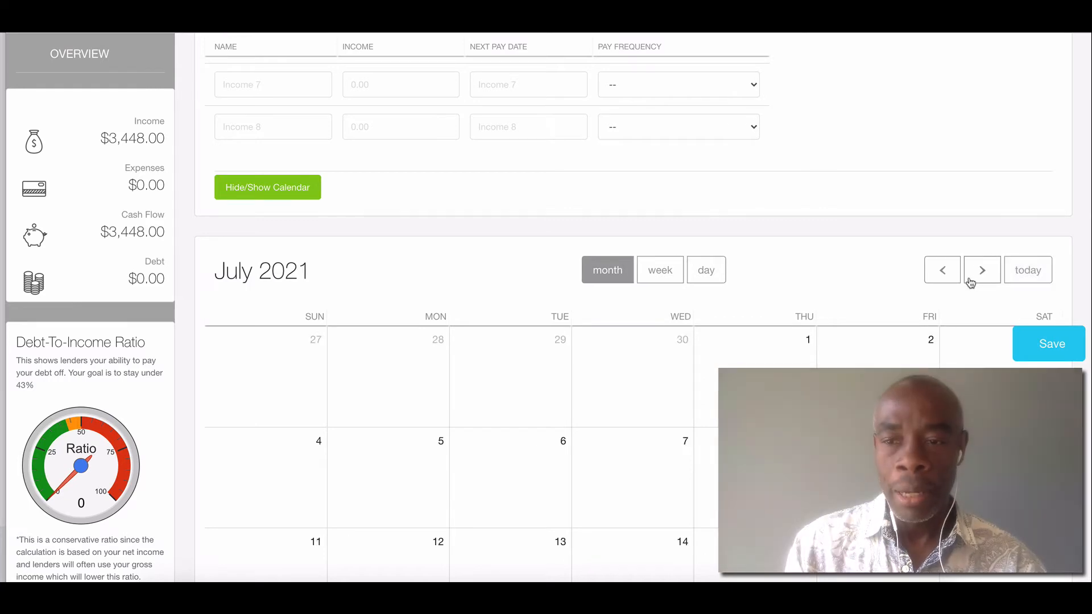
# Look over the July 2021 calendar and hide the calendar again.
pyautogui.scroll(-5, 971, 282)
pyautogui.scroll(6, 970, 282)
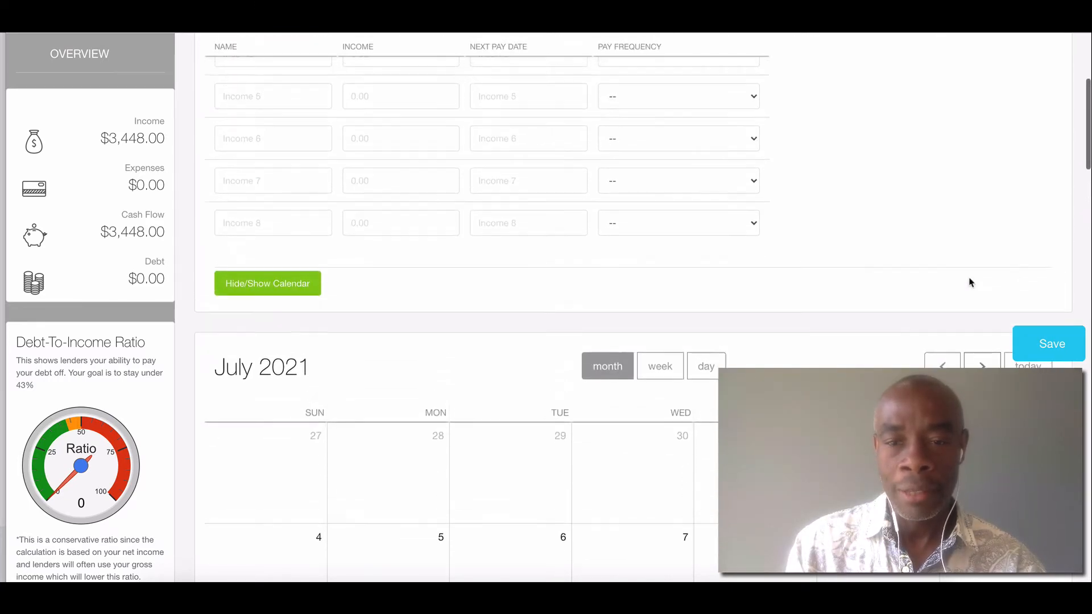
pyautogui.scroll(-9, 970, 282)
pyautogui.scroll(4, 971, 282)
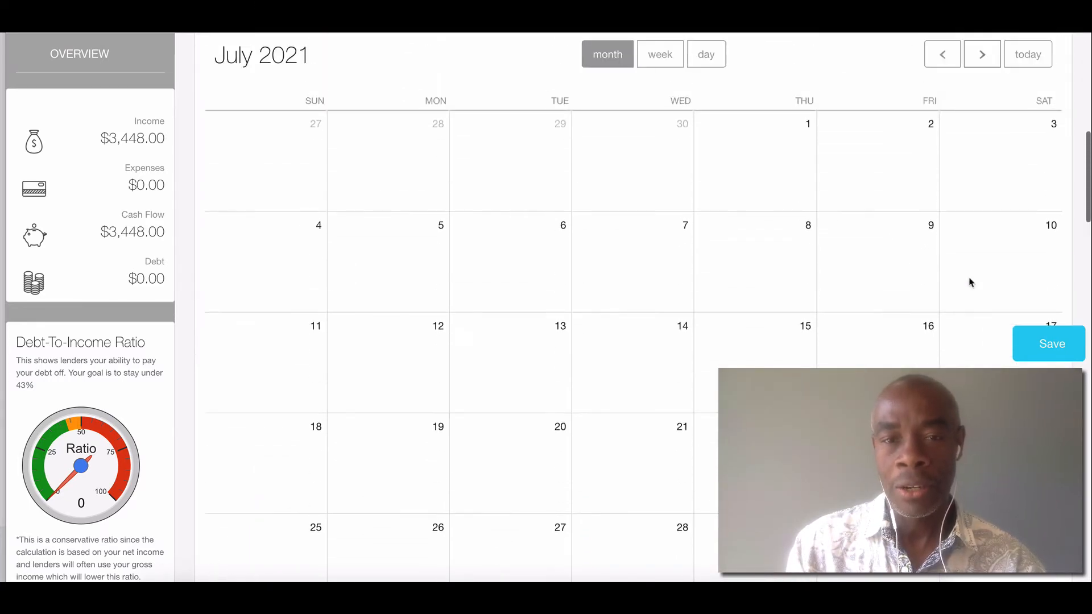
pyautogui.scroll(4, 971, 283)
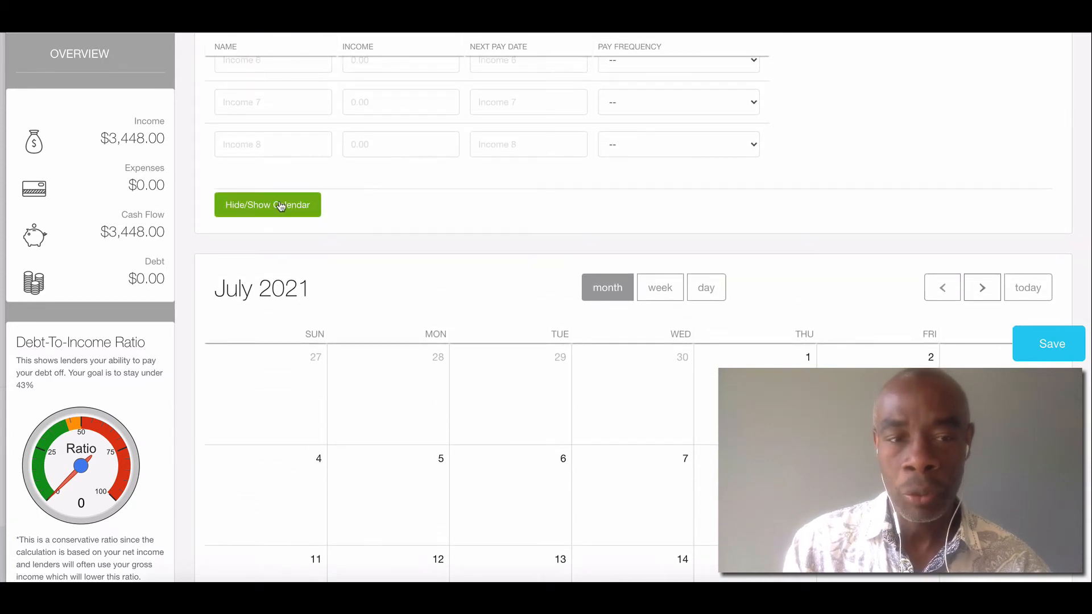
pyautogui.click(281, 206)
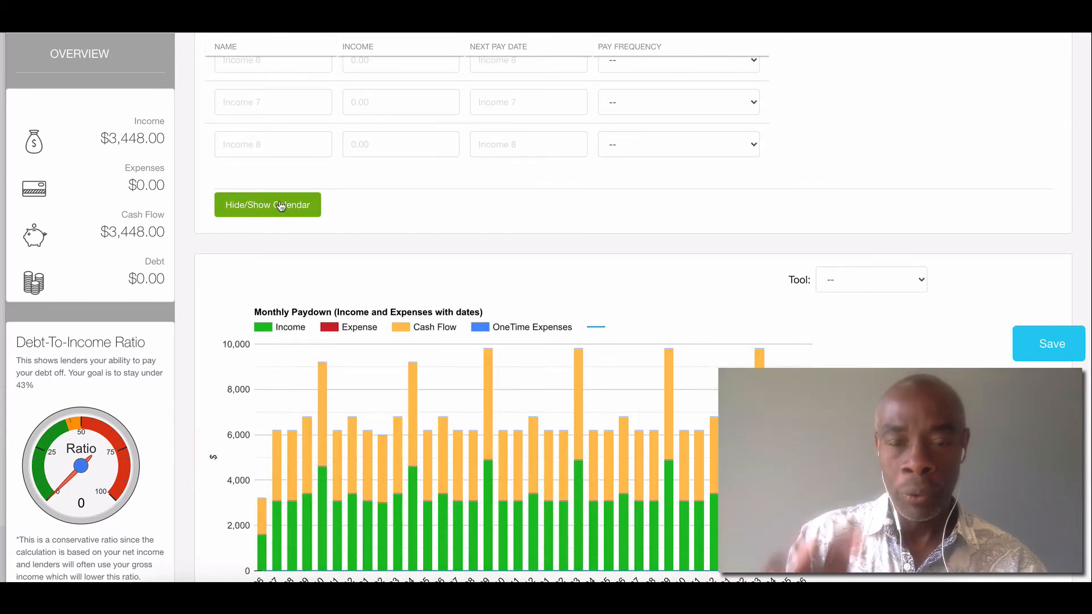
# Fill the Essentials expenses with Groceries at 800 and Hydro at 100, both due 2021-06-09 with Monthly frequency.
pyautogui.scroll(6, 281, 206)
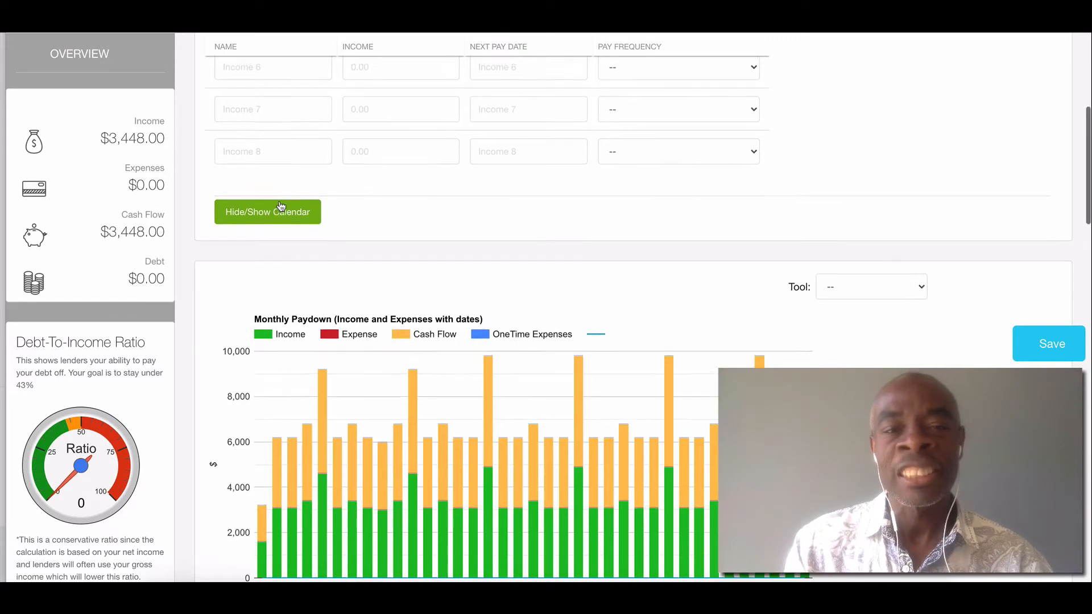
pyautogui.scroll(-6, 280, 202)
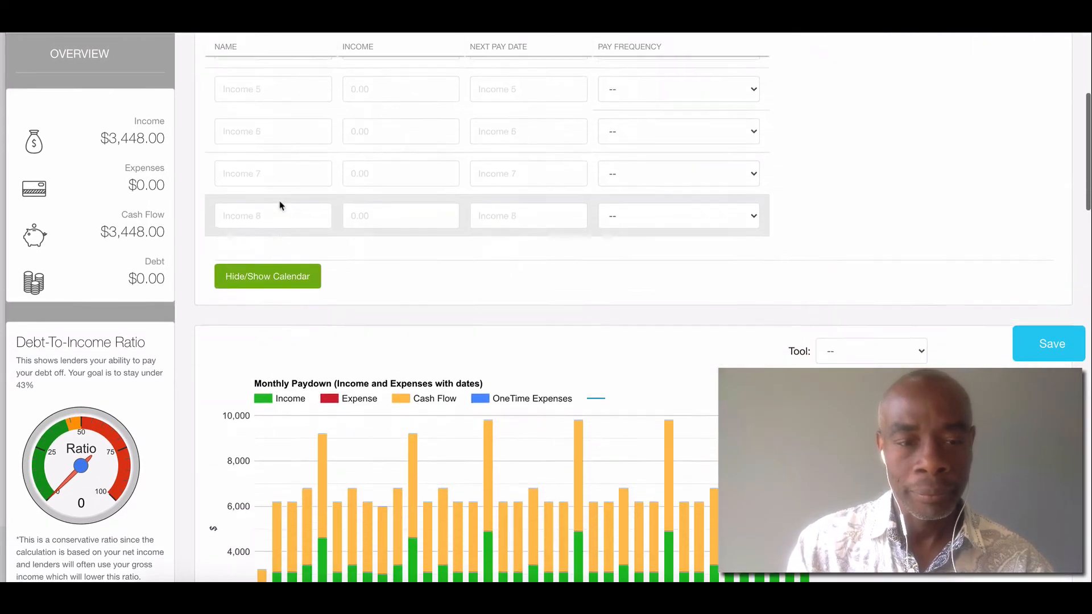
pyautogui.scroll(-1, 281, 206)
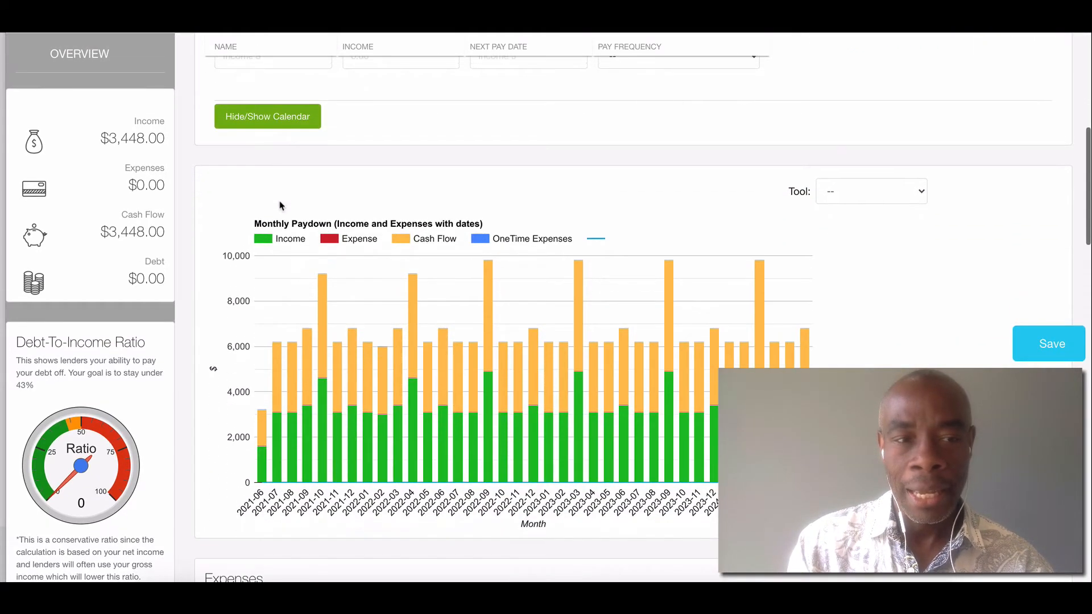
pyautogui.scroll(-1, 370, 329)
pyautogui.scroll(-6, 371, 328)
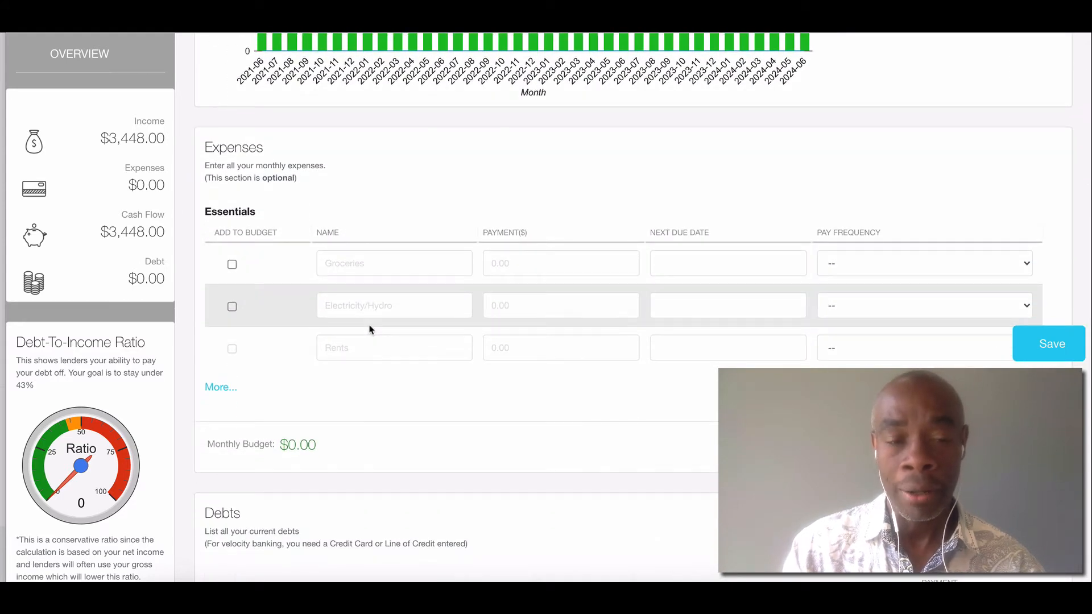
pyautogui.click(357, 266)
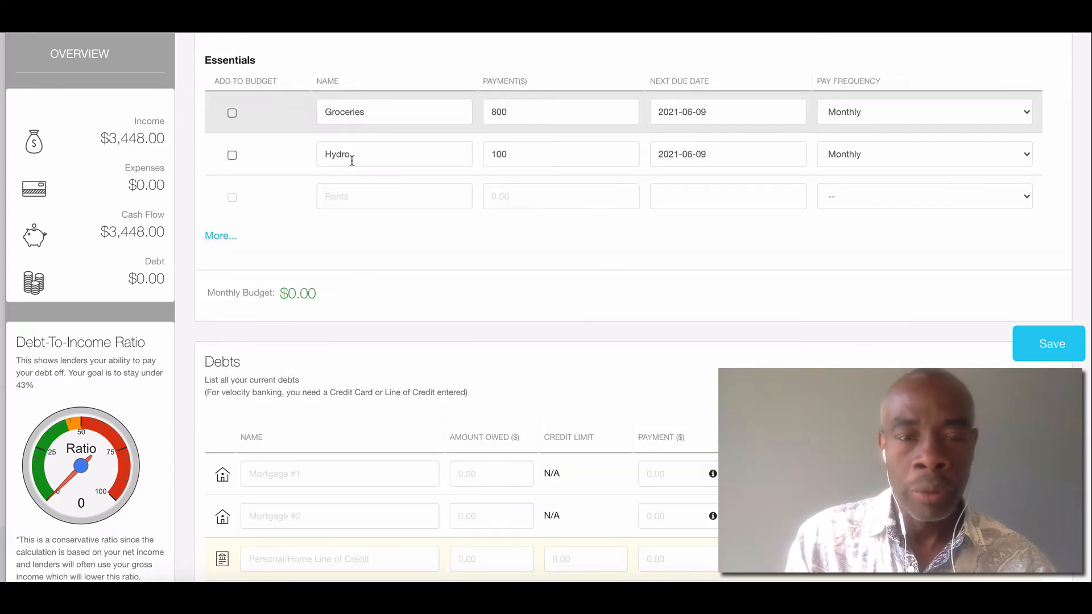
# Expand the additional expense categories below Essentials to reach the Utilities rows.
pyautogui.click(218, 241)
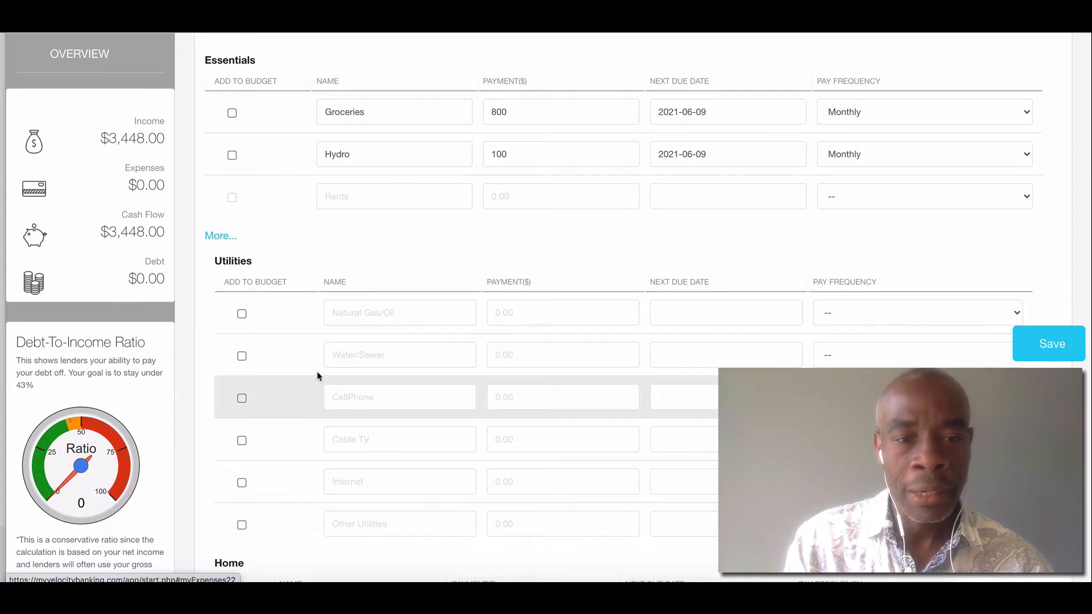
pyautogui.scroll(-3, 324, 387)
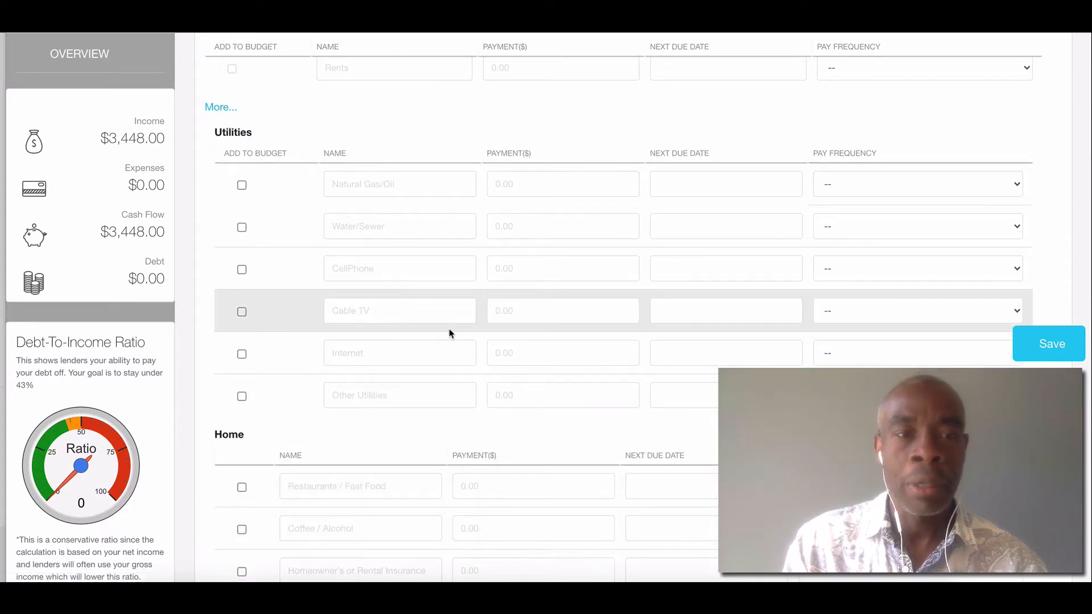
pyautogui.click(221, 111)
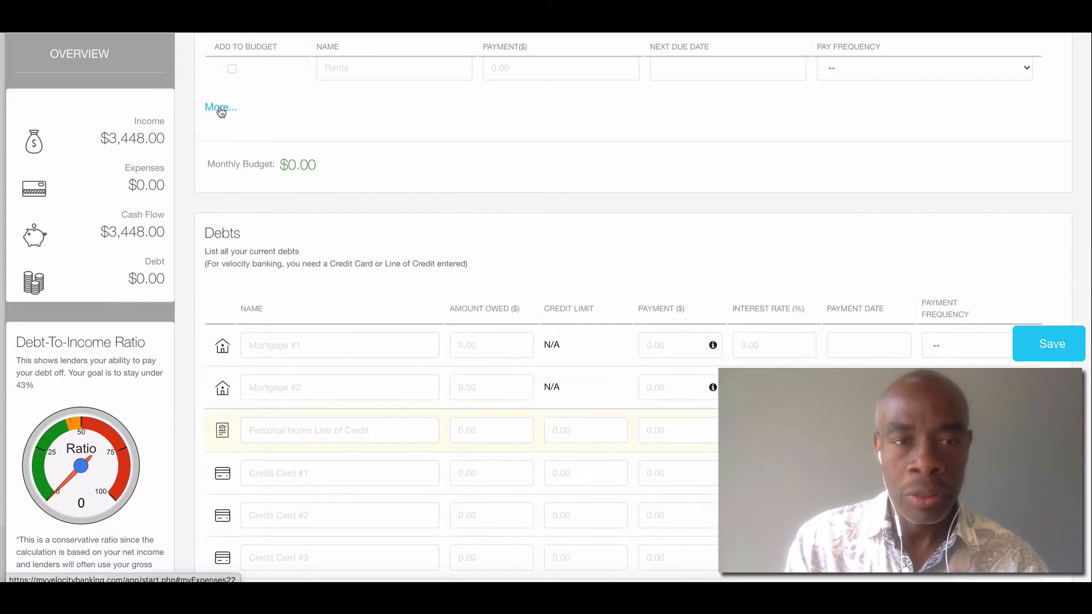
pyautogui.click(221, 111)
pyautogui.scroll(-1, 370, 324)
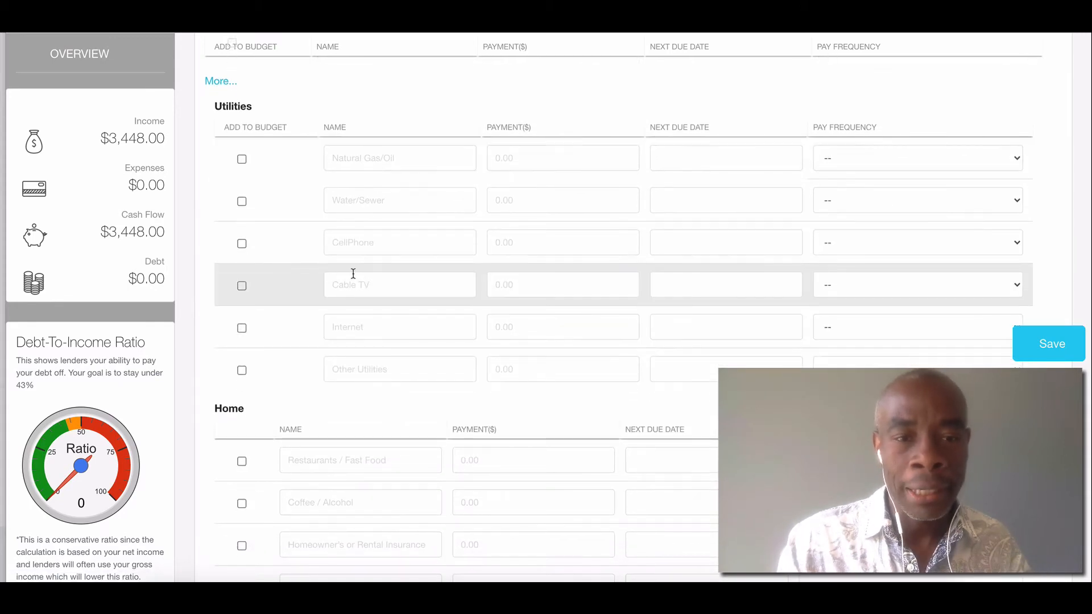
# Fill the cell phone row under Utilities with the name Cellphone, payment 50, next due date 2021-06-04 and Monthly frequency.
pyautogui.click(347, 242)
pyautogui.write('Cellphone')
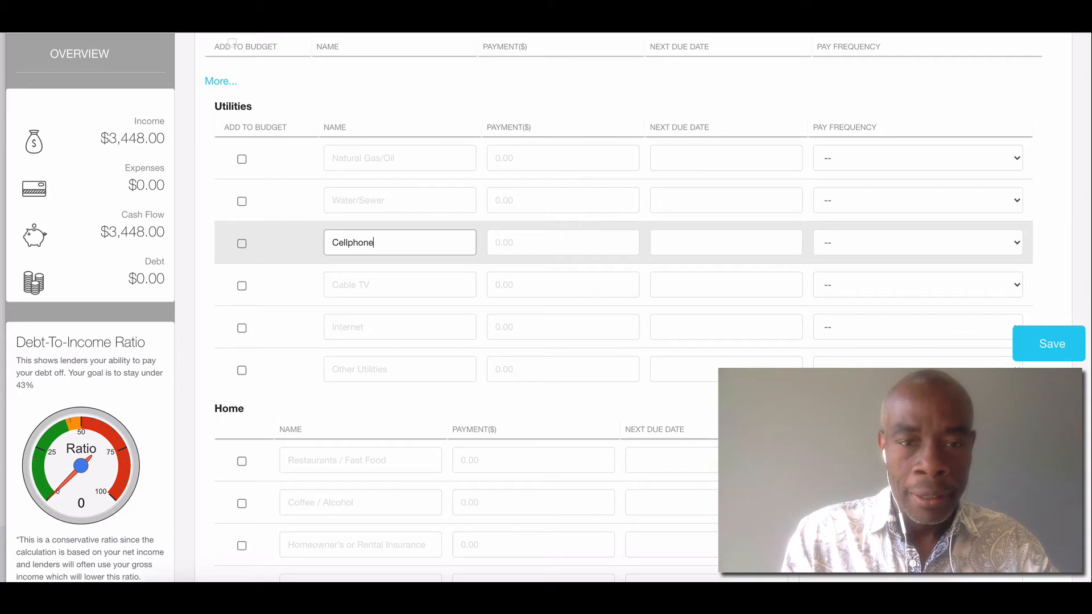
pyautogui.press('Tab')
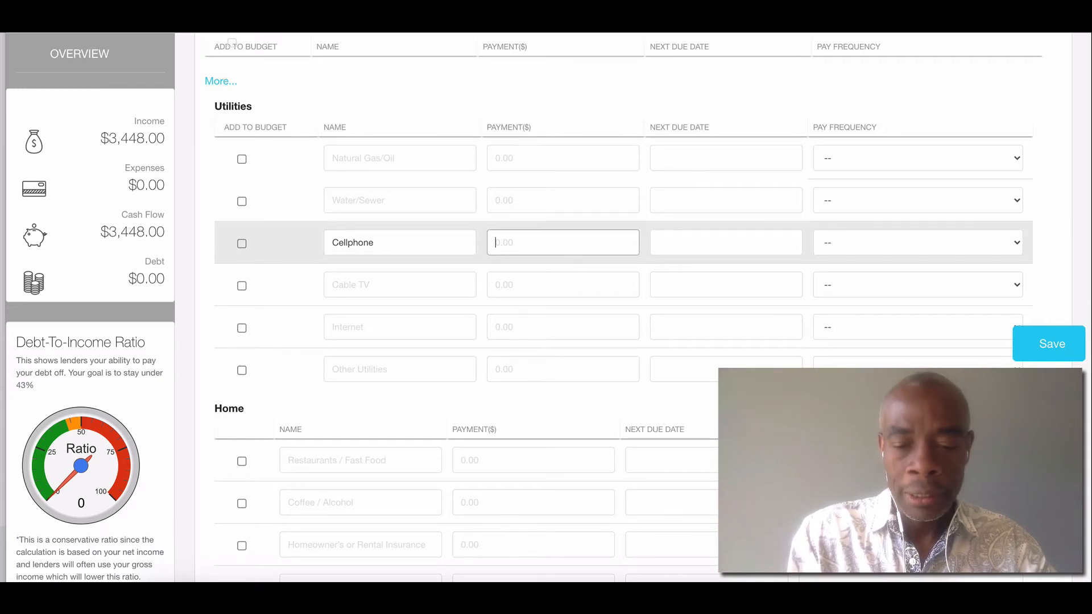
pyautogui.write('5')
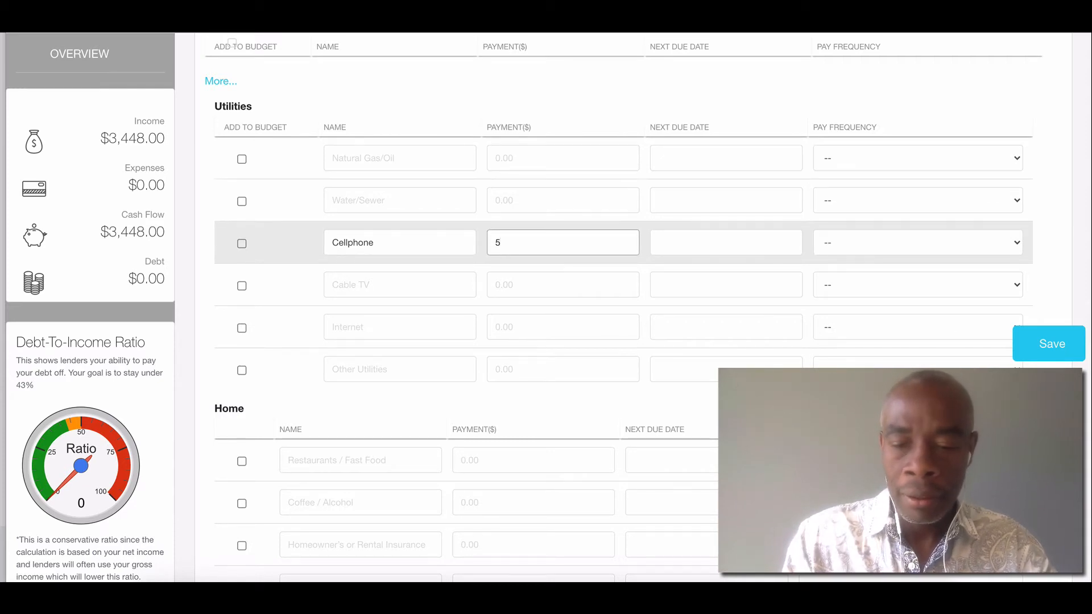
pyautogui.write('0')
pyautogui.click(716, 250)
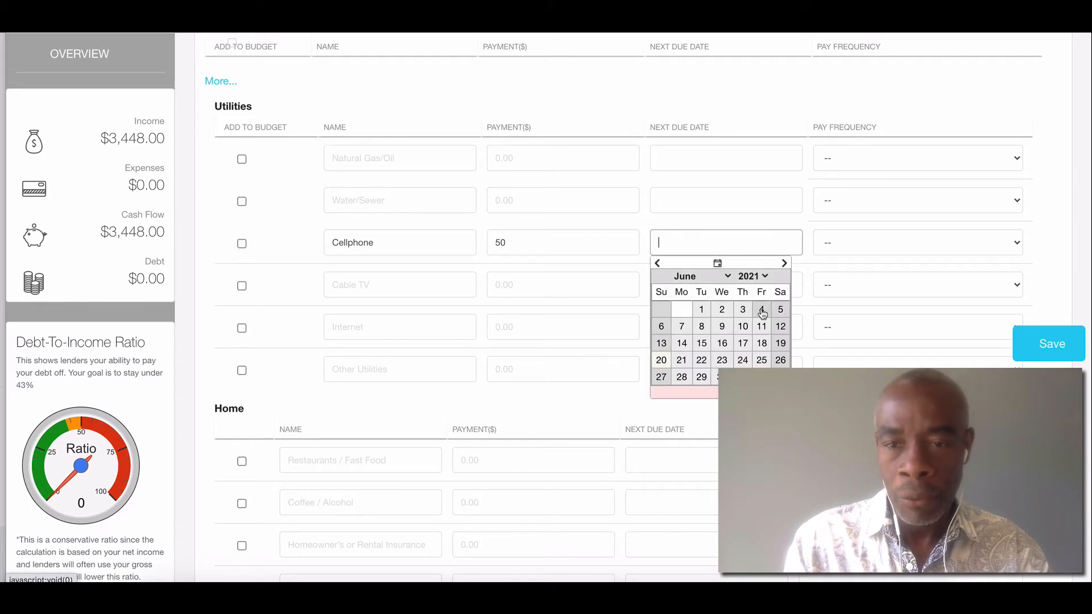
pyautogui.click(761, 309)
pyautogui.click(885, 246)
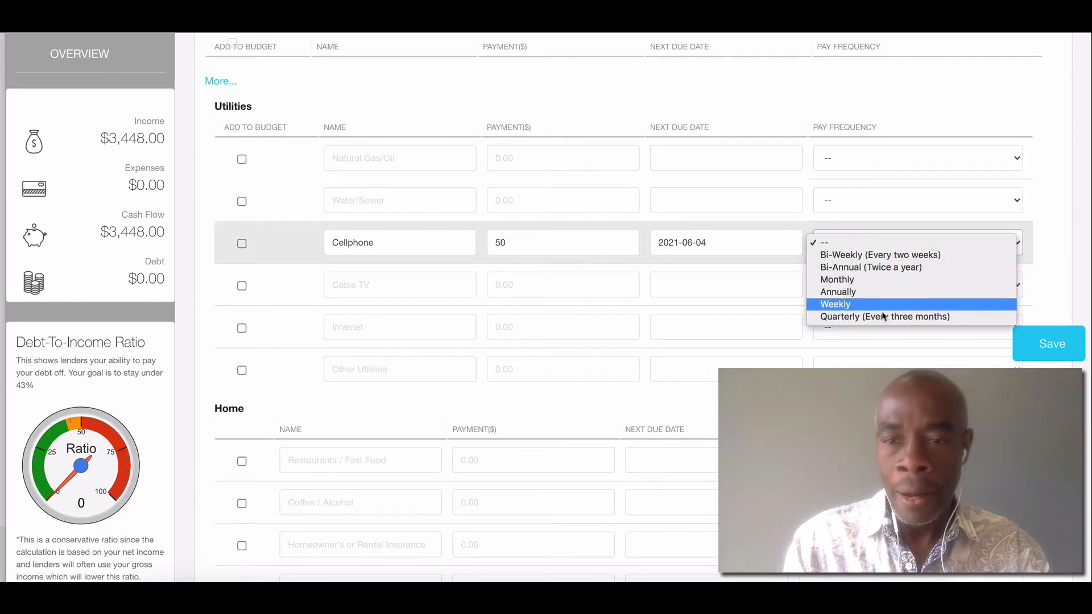
pyautogui.click(856, 280)
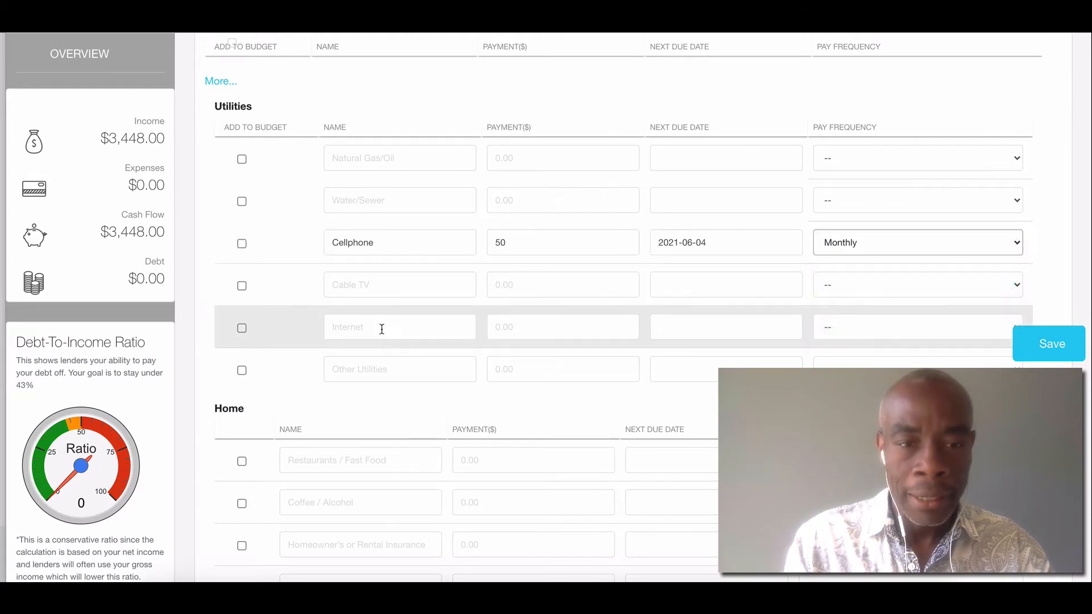
# Fill the internet row under Utilities with the name Internet, payment 80, next due date 2021-06-03 and Monthly frequency.
pyautogui.click(358, 332)
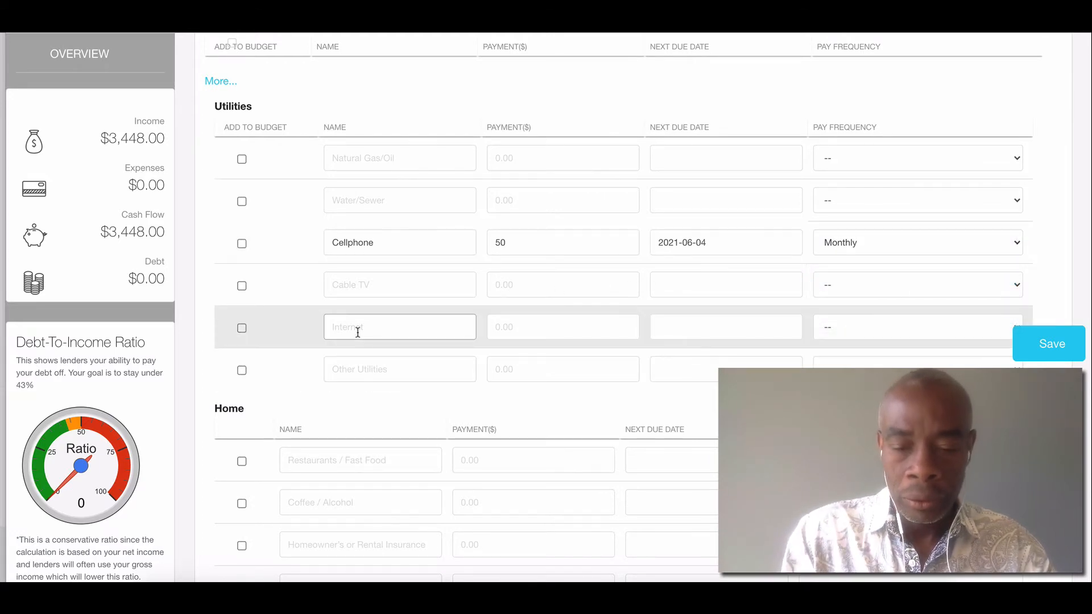
pyautogui.write('I')
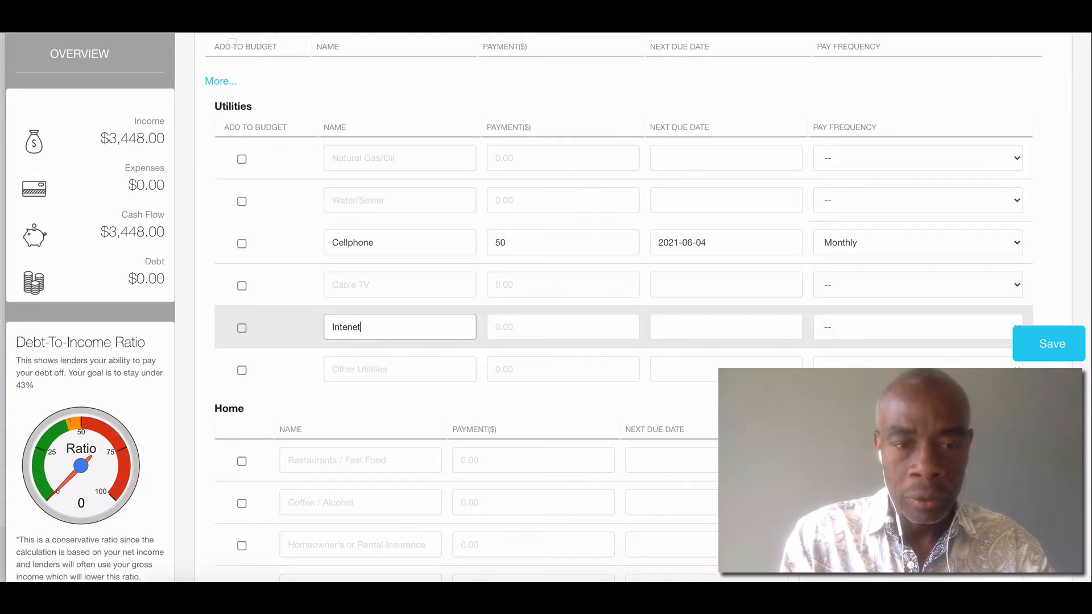
pyautogui.write('nternet')
pyautogui.press('Tab')
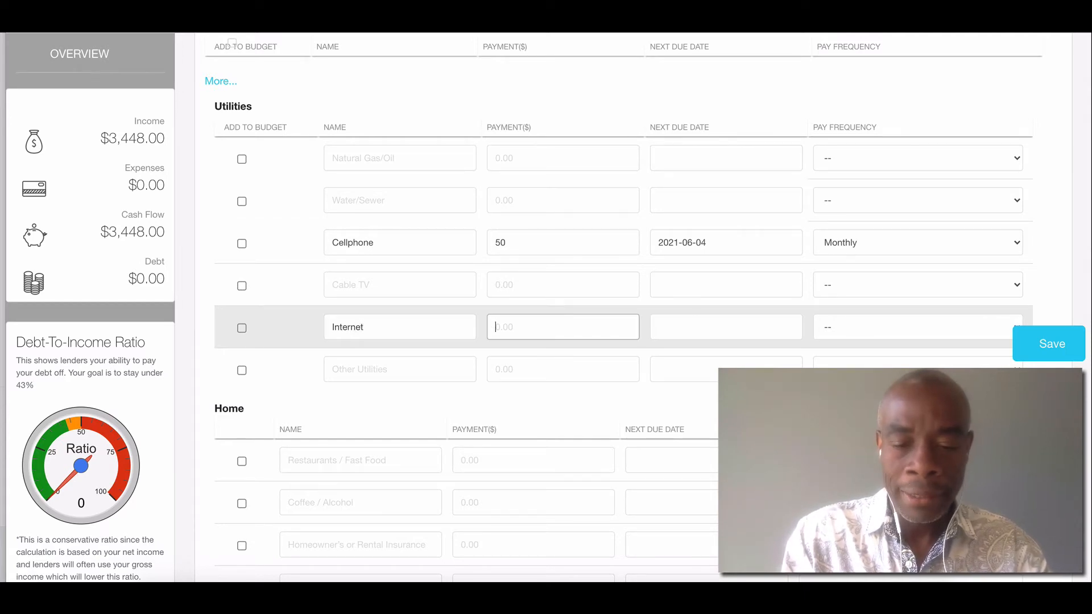
pyautogui.press('Tab')
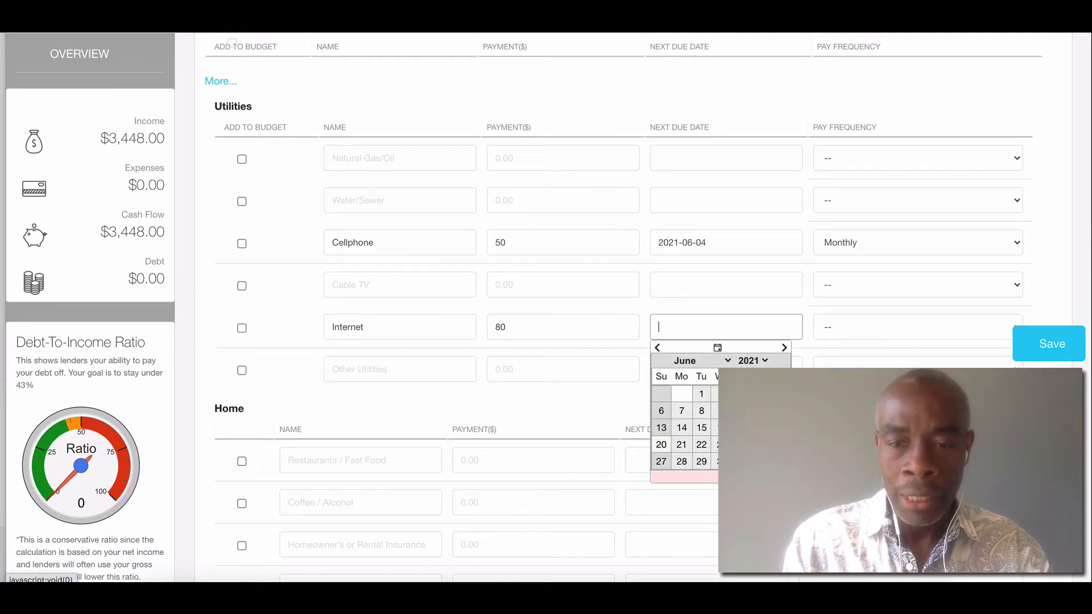
pyautogui.click(742, 393)
pyautogui.click(888, 327)
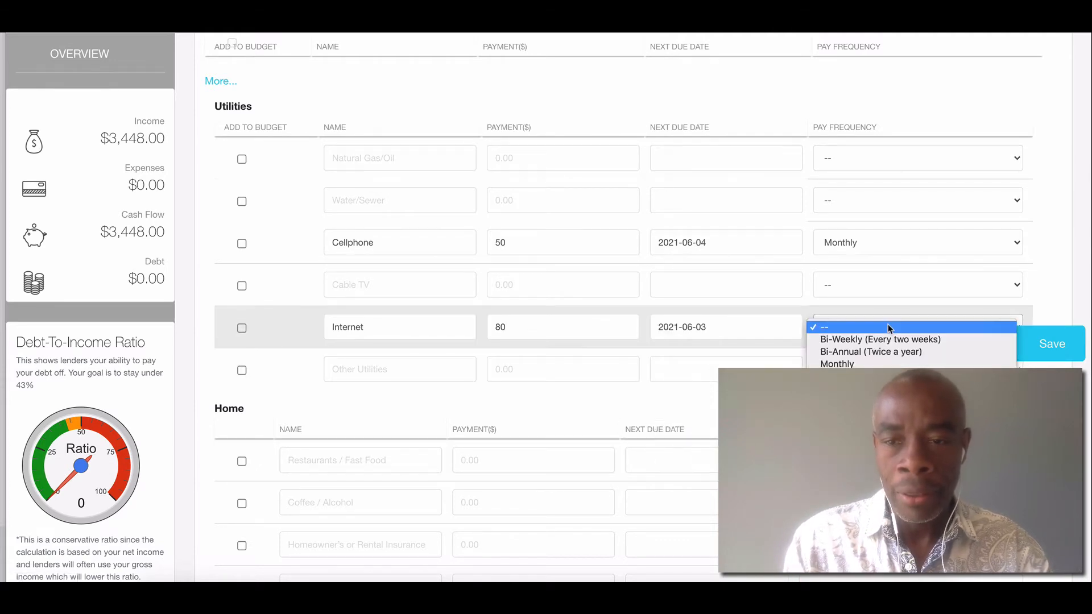
pyautogui.click(882, 364)
# Look through the Home, Transportation and Entertainment/Recreation expense categories and save the entered expenses.
pyautogui.scroll(-3, 685, 380)
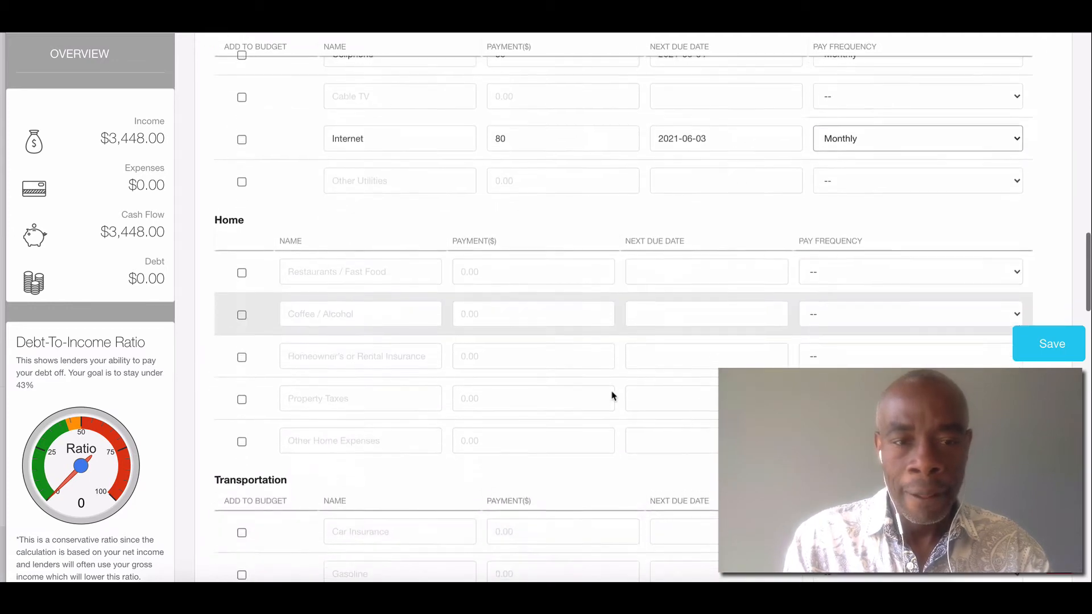
pyautogui.scroll(-2, 612, 396)
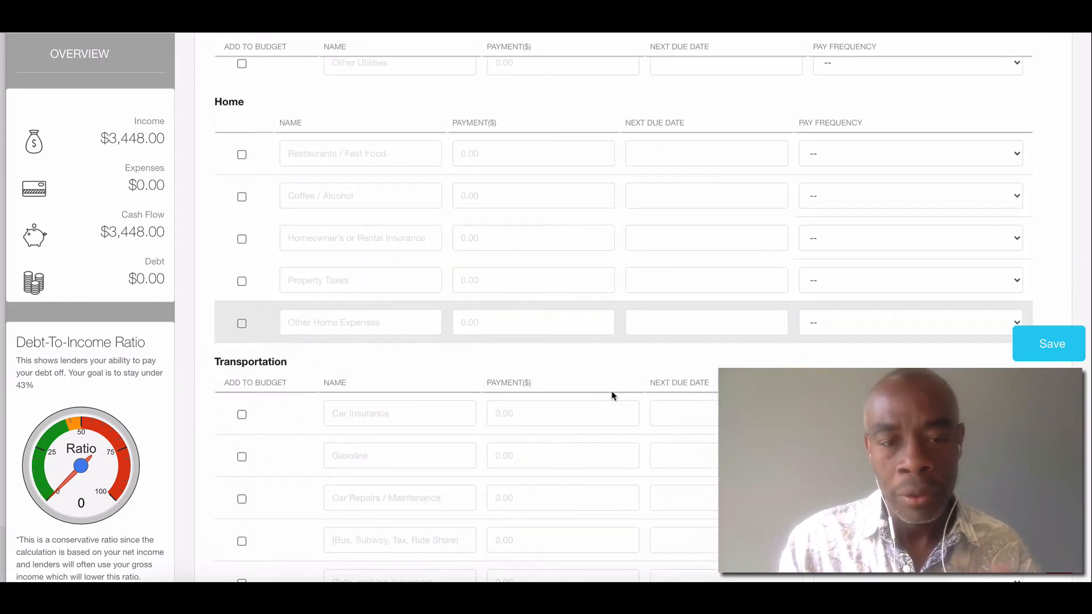
pyautogui.scroll(-3, 612, 395)
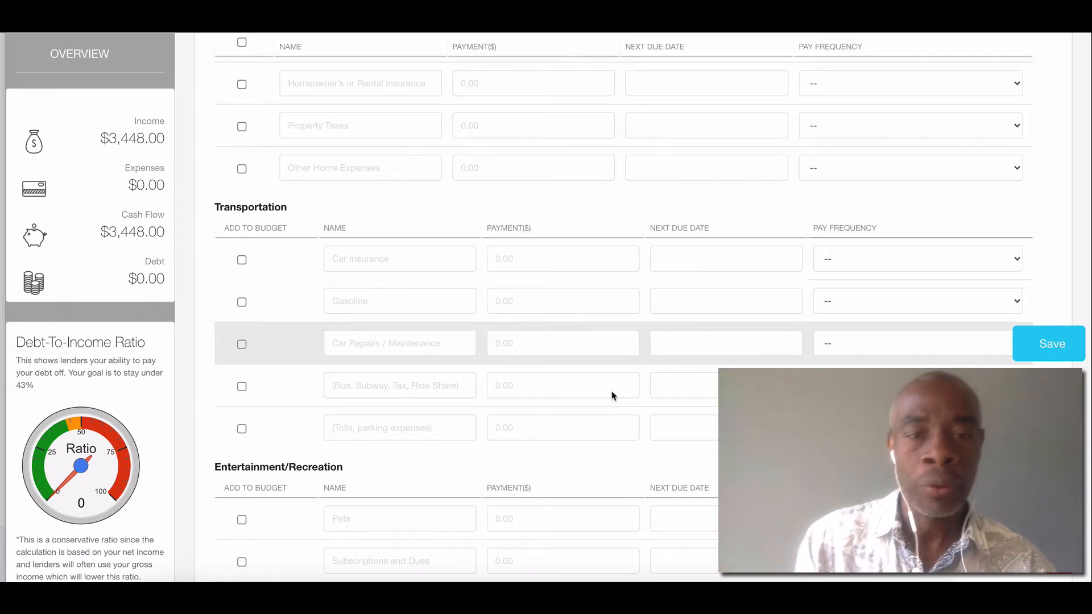
pyautogui.scroll(-1, 612, 396)
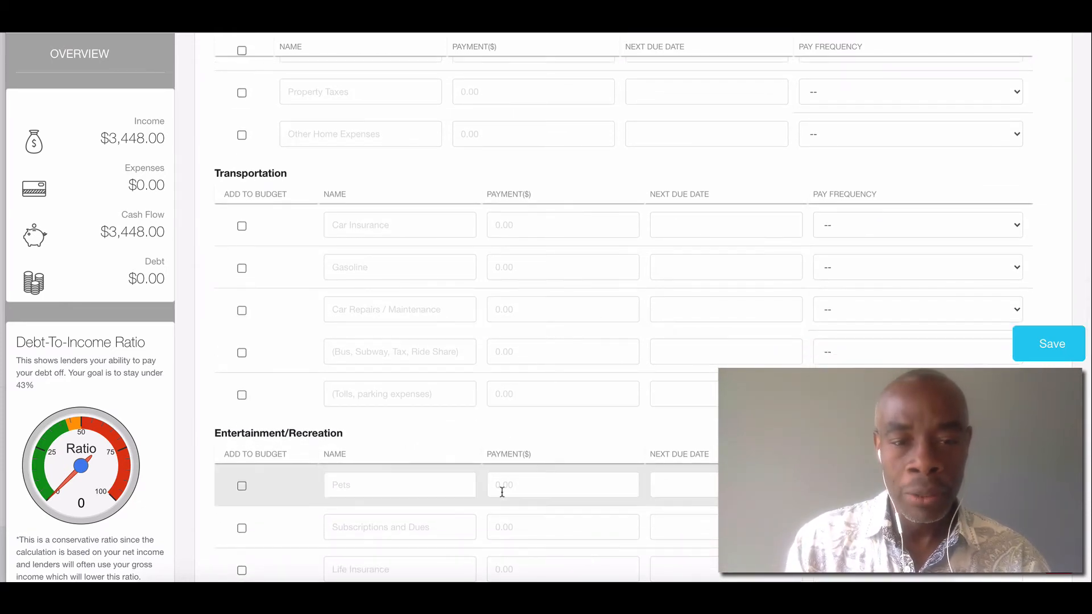
pyautogui.scroll(-1, 500, 489)
pyautogui.scroll(-6, 502, 496)
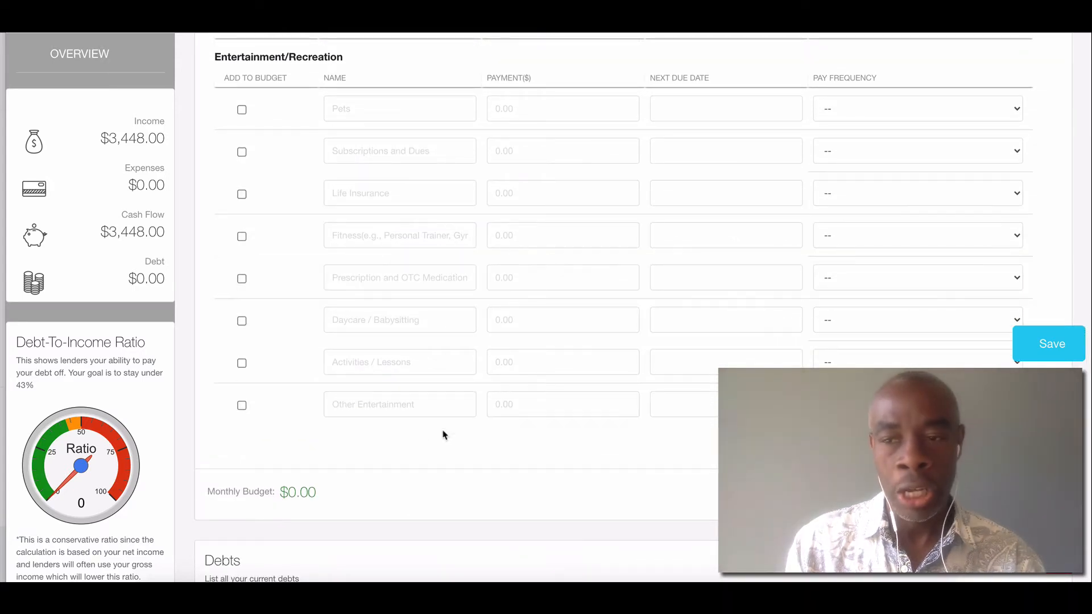
pyautogui.scroll(5, 443, 431)
pyautogui.scroll(2, 443, 430)
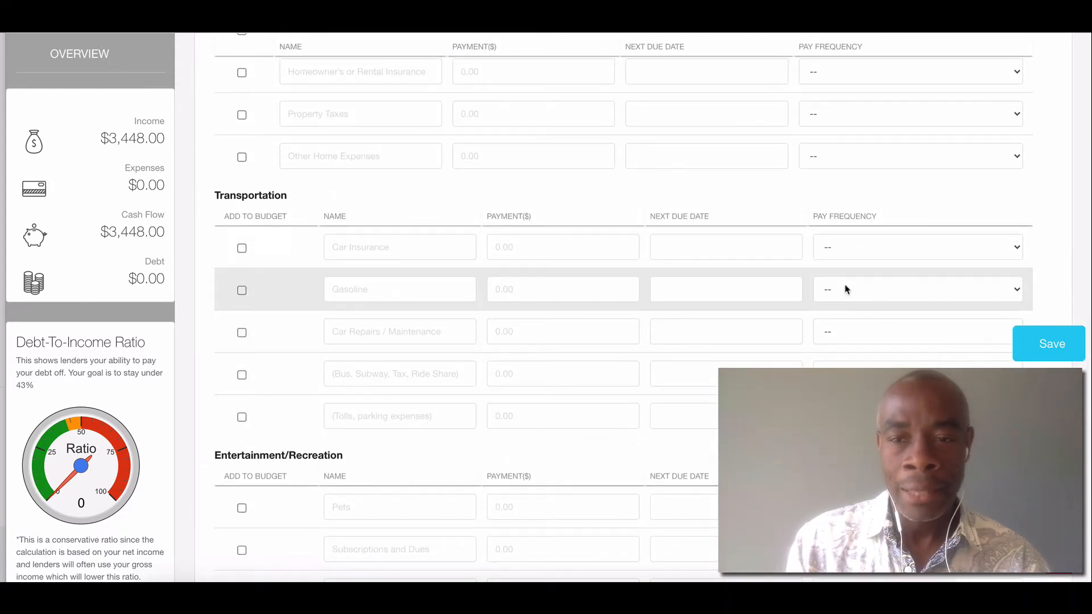
pyautogui.click(1043, 354)
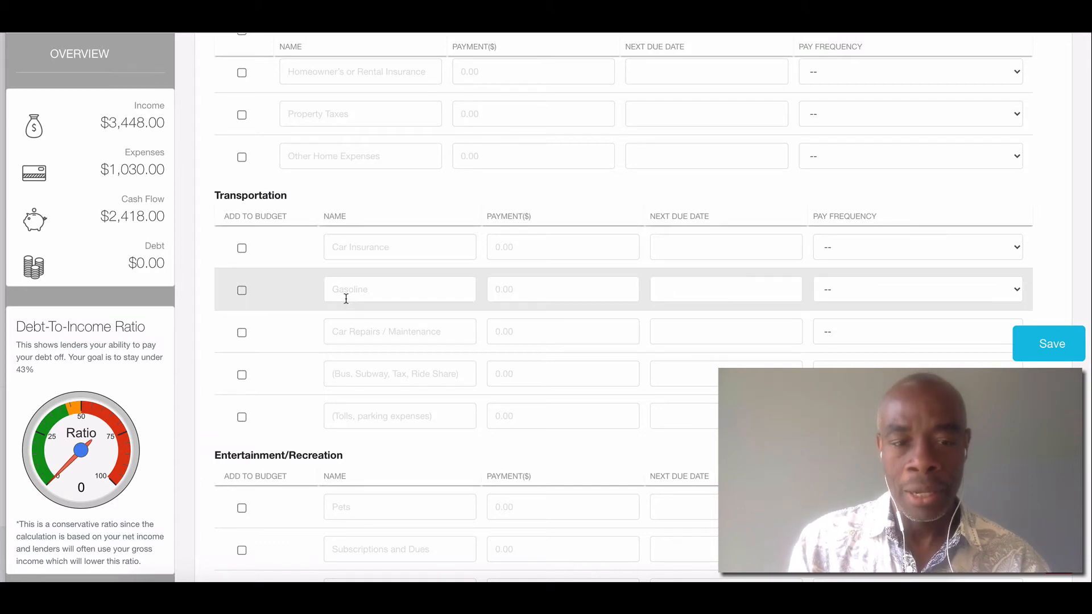
# Add the Groceries and Cellphone expenses to the monthly budget and save the changes.
pyautogui.scroll(-3, 345, 297)
pyautogui.scroll(14, 345, 300)
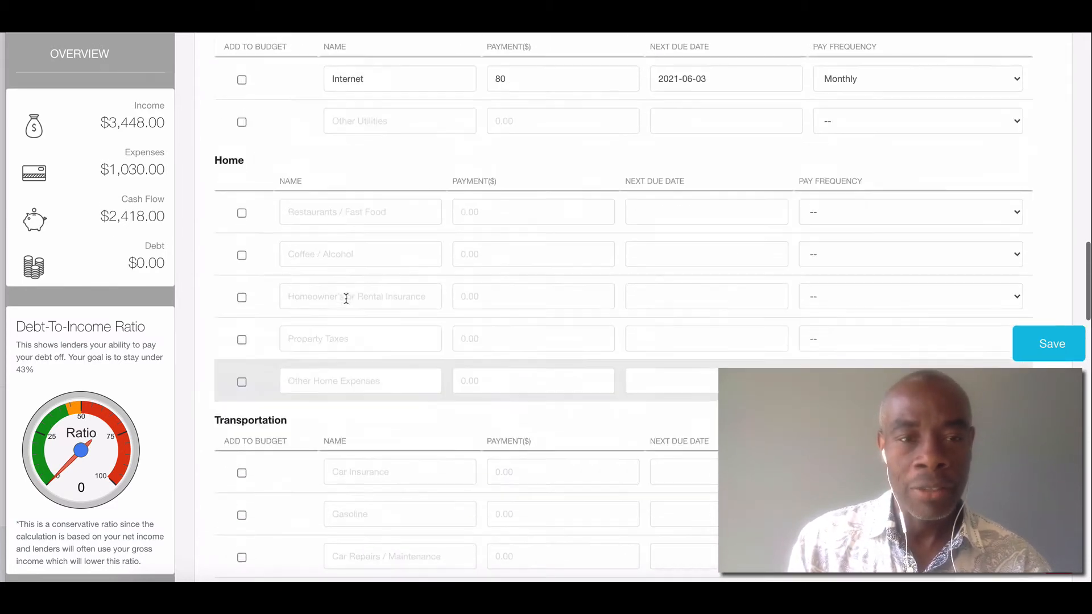
pyautogui.scroll(1, 346, 301)
pyautogui.scroll(-1, 346, 301)
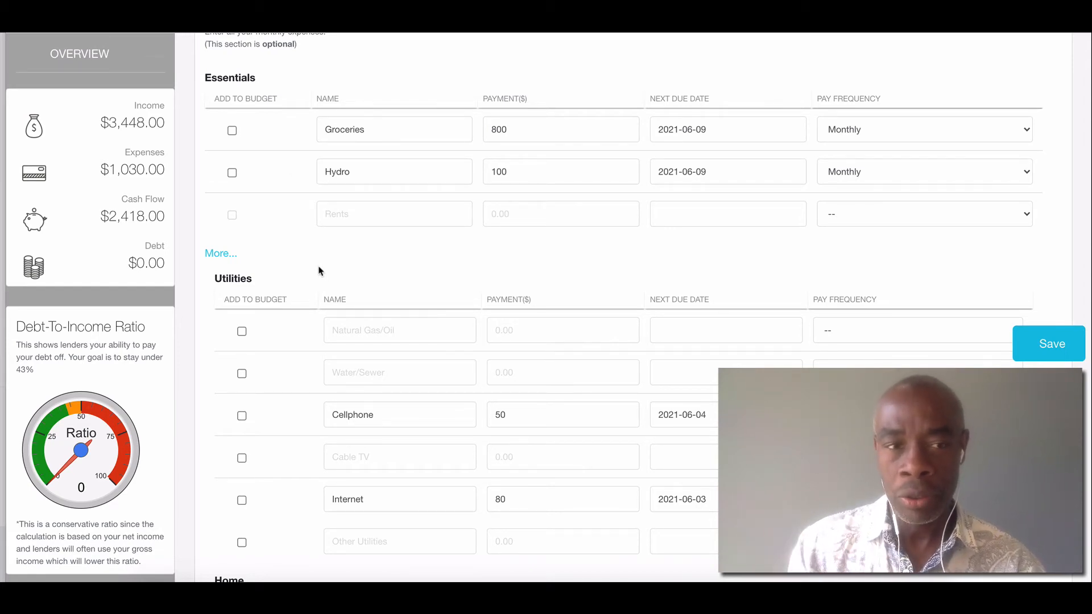
pyautogui.click(232, 131)
pyautogui.scroll(-1, 364, 298)
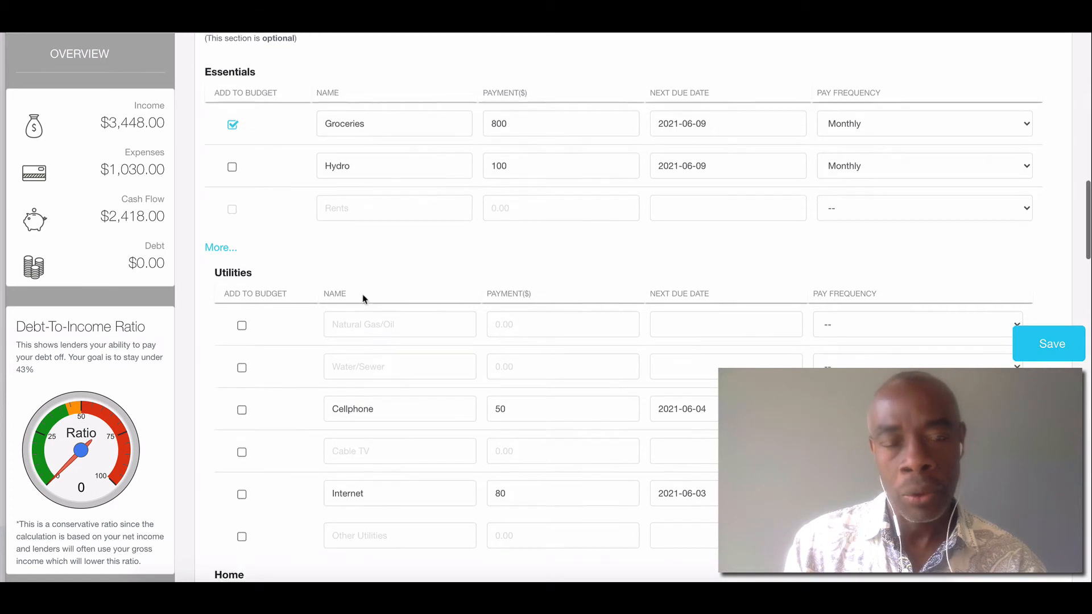
pyautogui.scroll(-6, 365, 299)
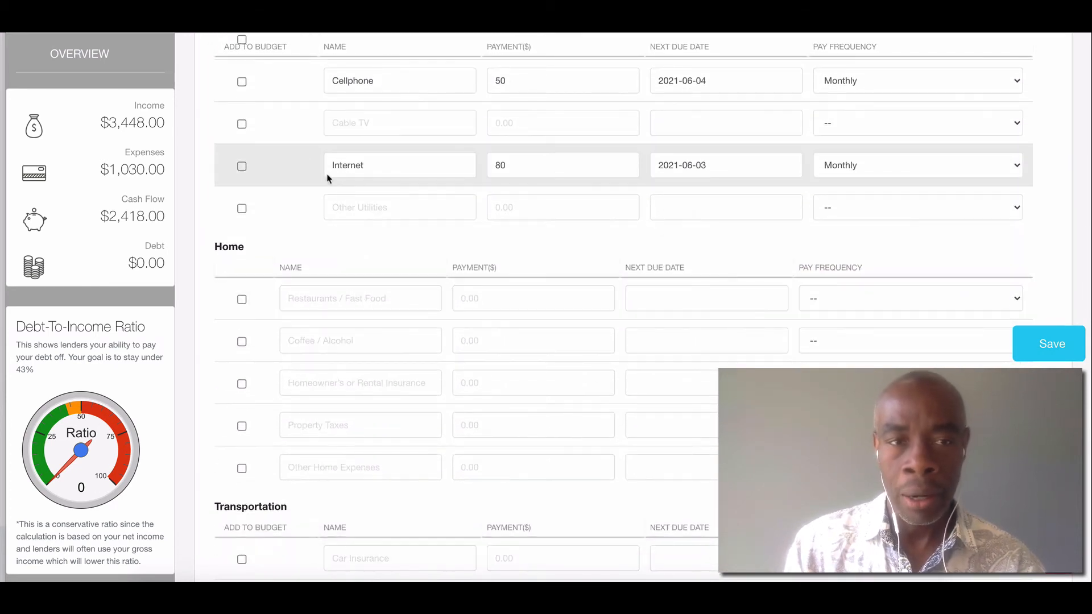
pyautogui.click(242, 83)
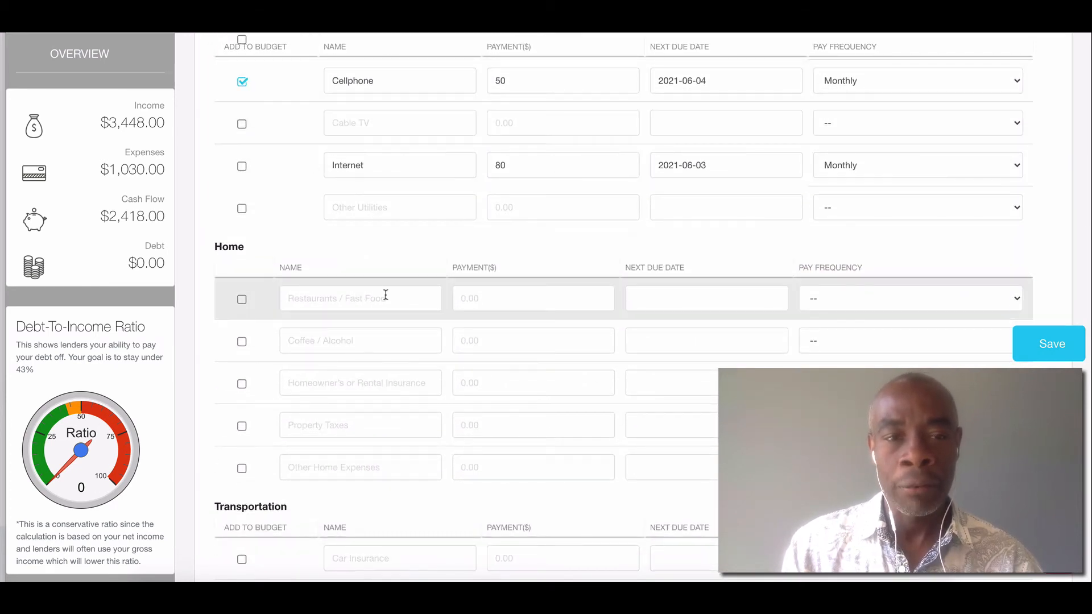
pyautogui.scroll(-8, 385, 294)
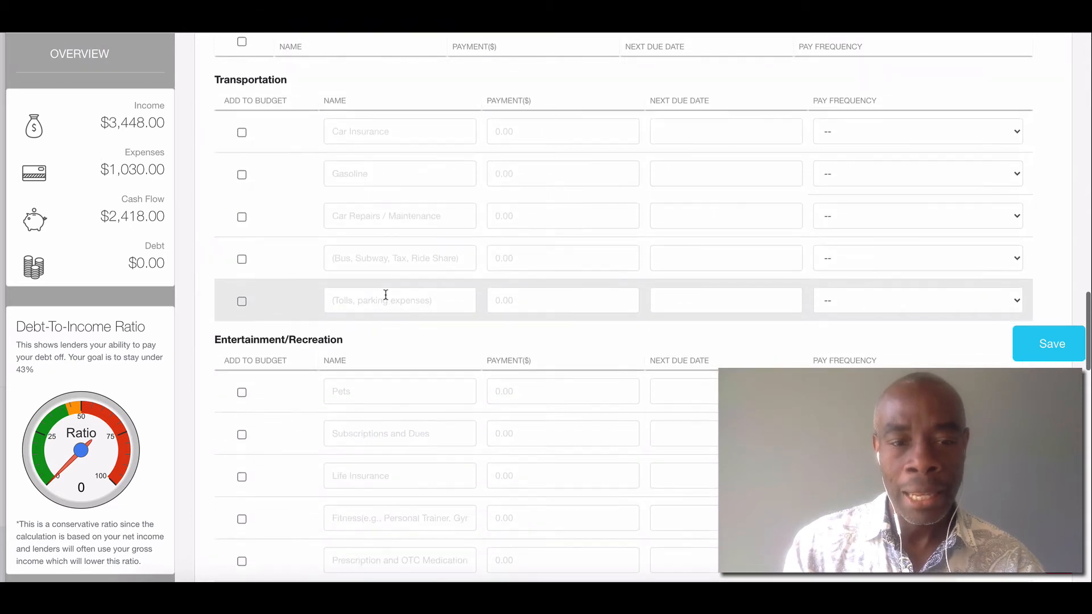
pyautogui.scroll(-10, 386, 295)
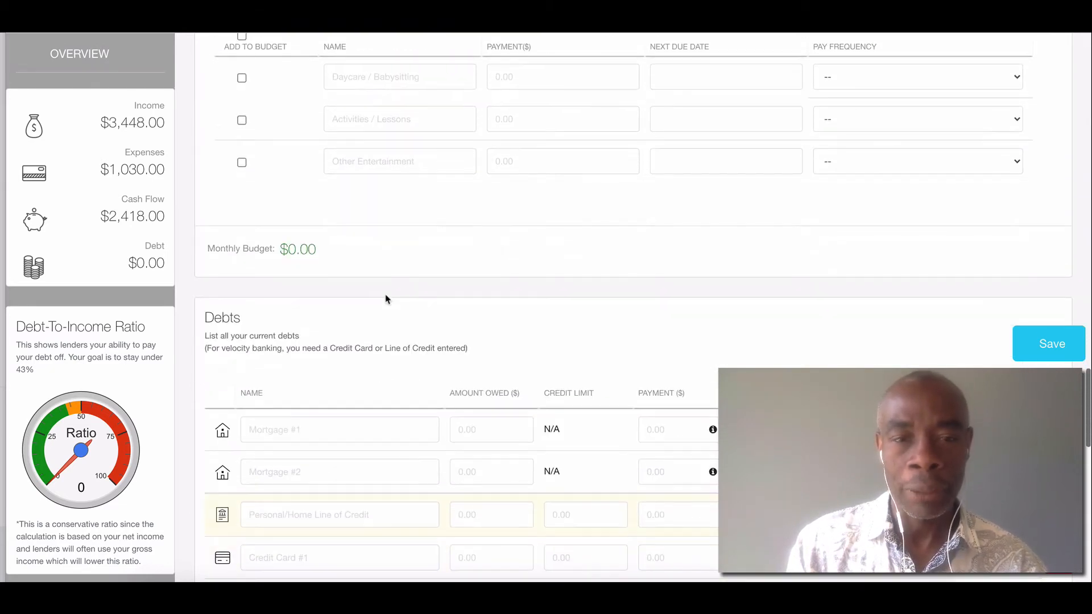
pyautogui.scroll(1, 386, 300)
pyautogui.click(1049, 343)
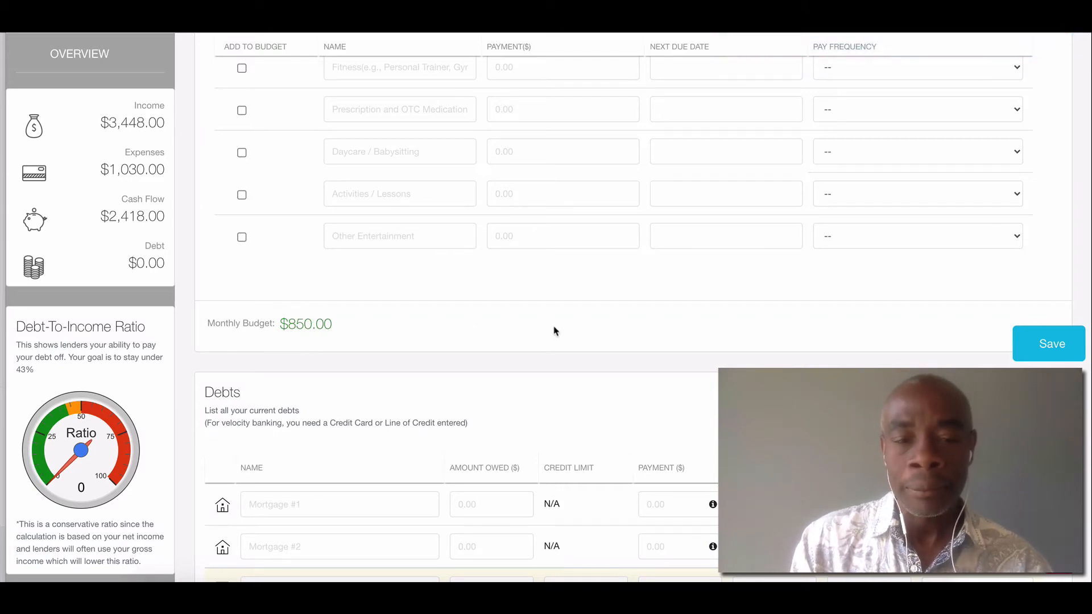
# Fill the first mortgage row under Debts with the name Mortage1, amount owed 200000 and payment 1200.
pyautogui.scroll(-7, 555, 332)
pyautogui.scroll(8, 556, 331)
pyautogui.scroll(5, 556, 331)
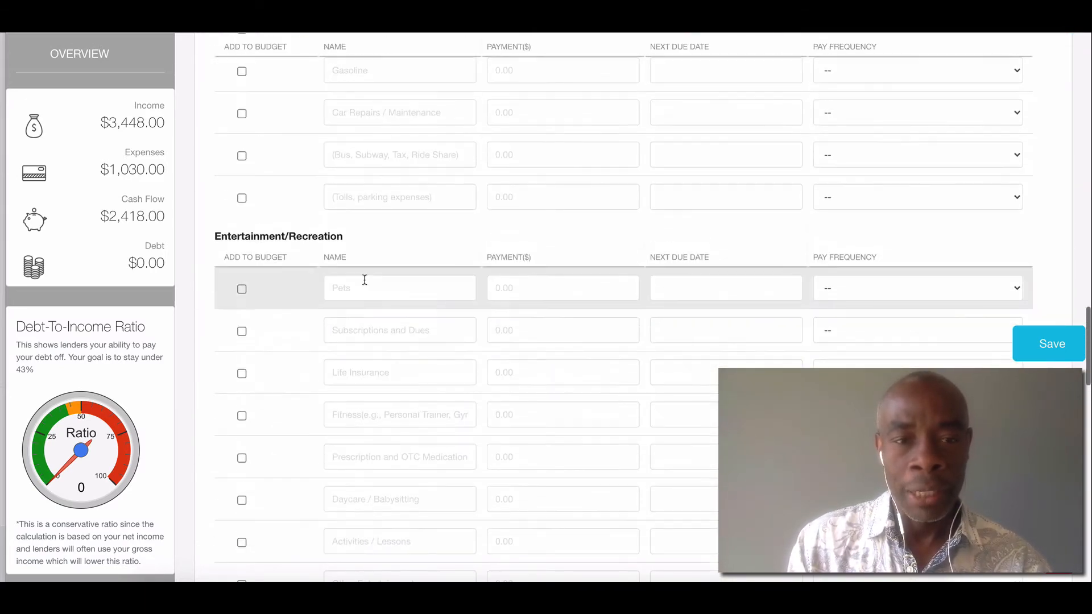
pyautogui.scroll(-10, 514, 401)
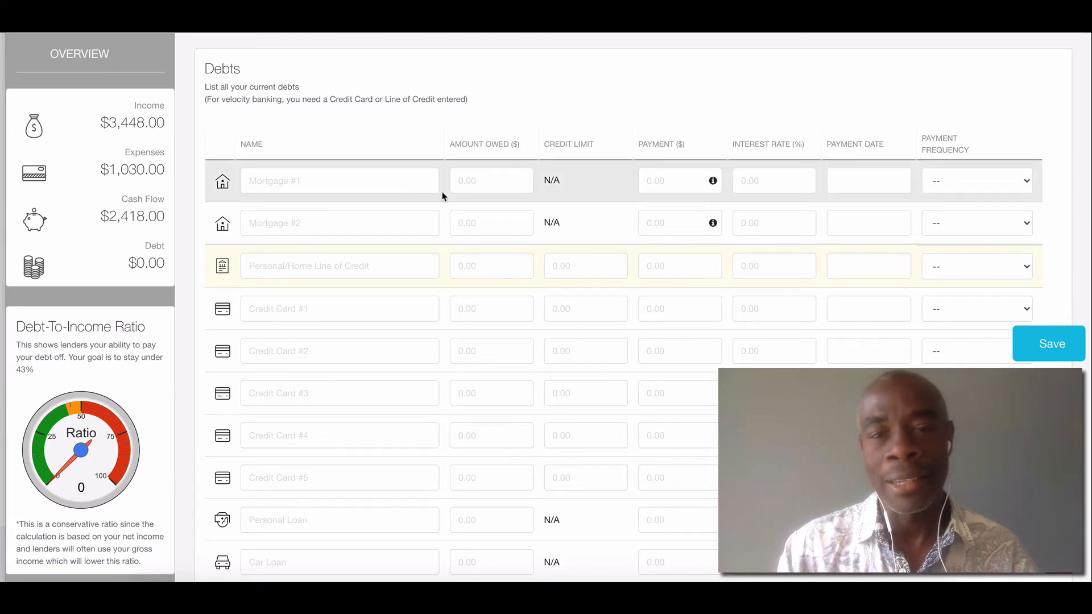
pyautogui.click(344, 186)
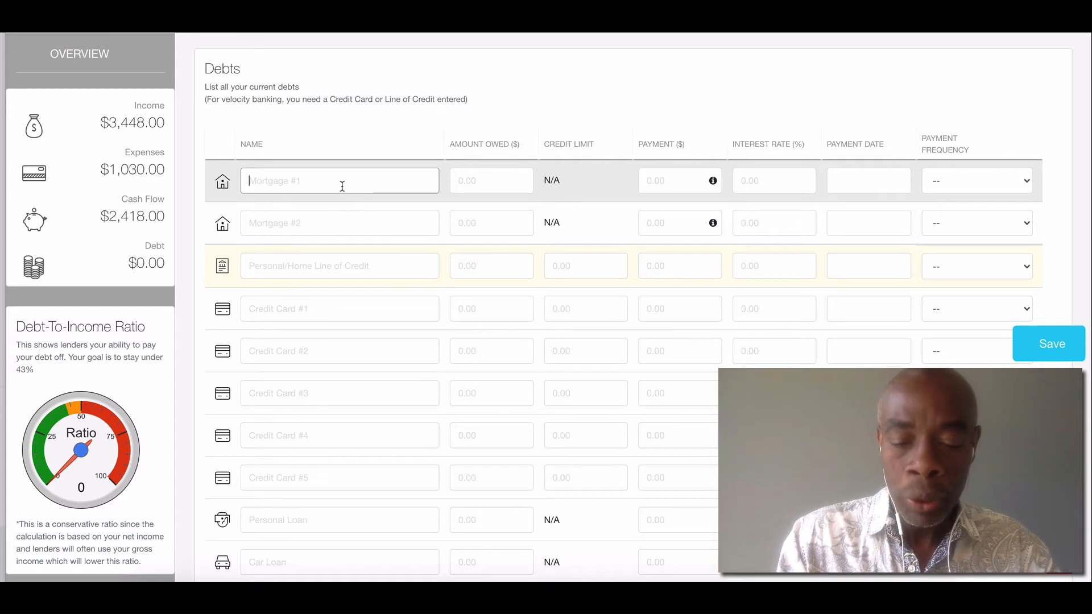
pyautogui.write('Mortage1')
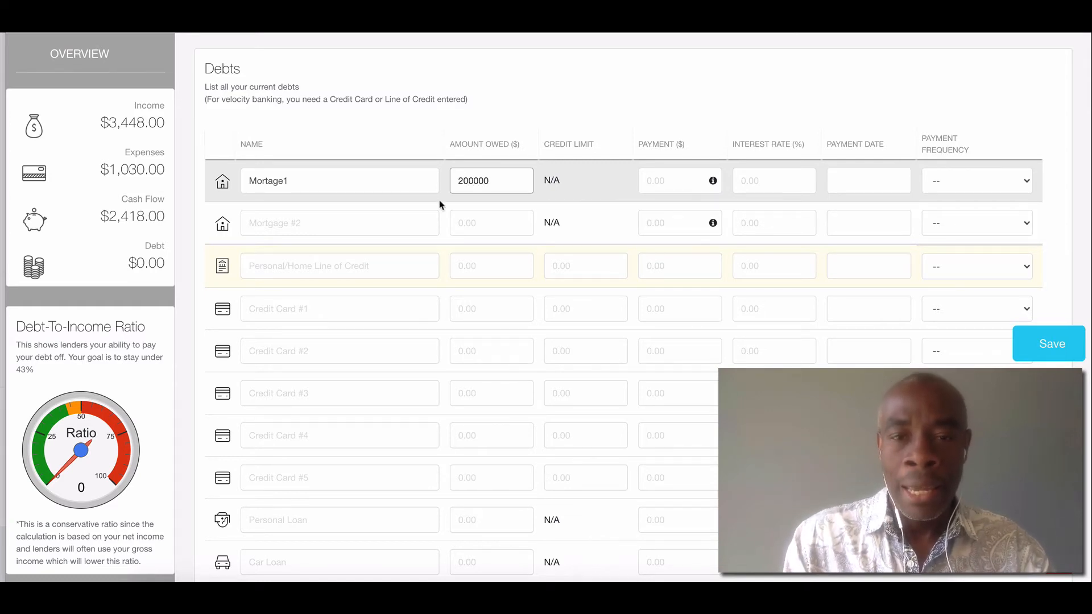
pyautogui.click(654, 176)
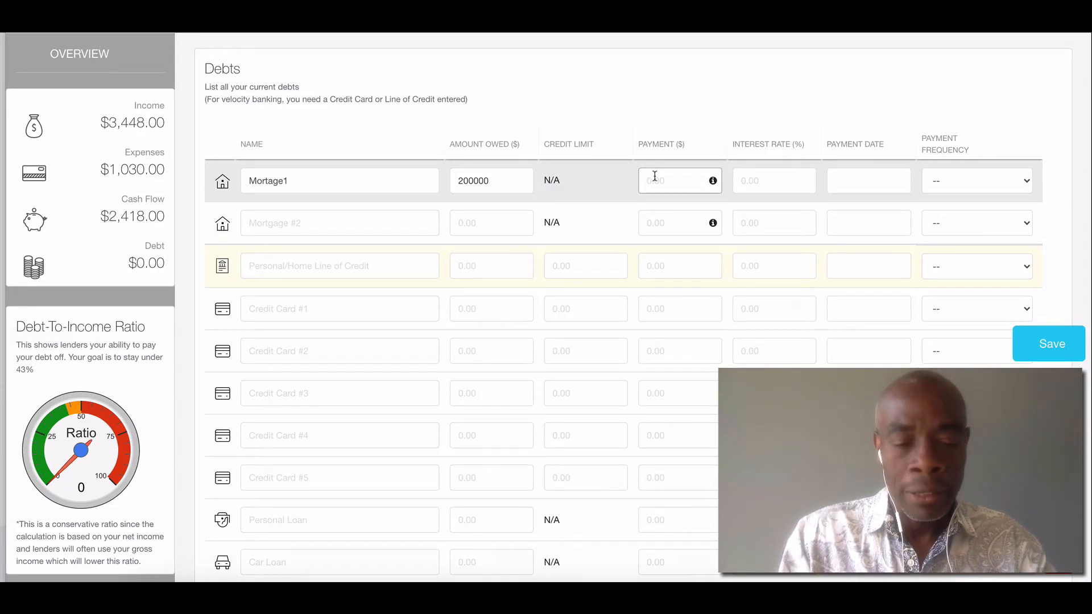
pyautogui.write('1200')
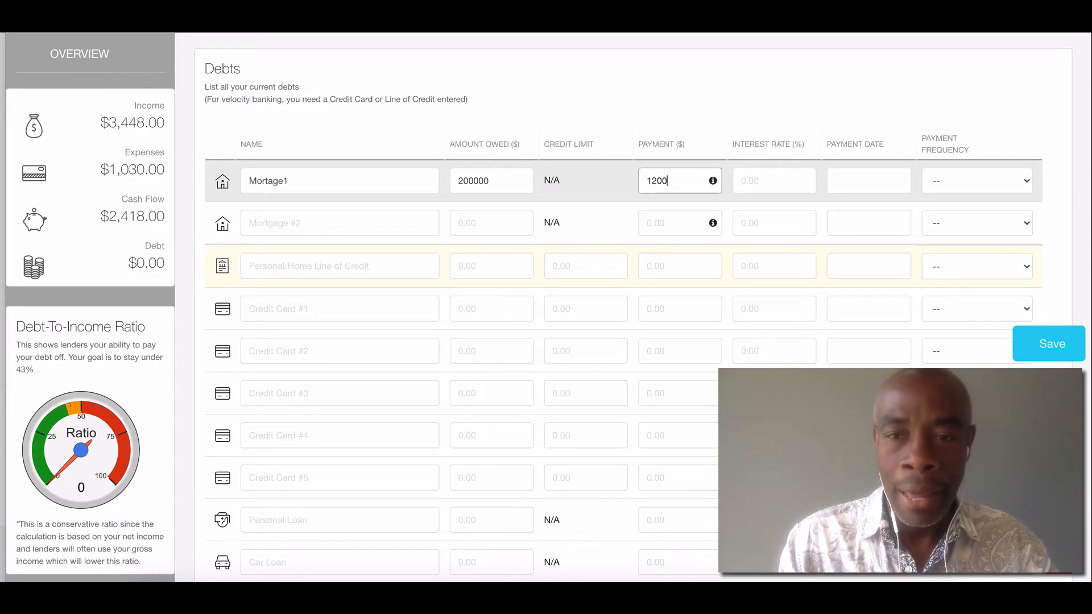
# Set the first mortgage's interest rate to 4.45, payment date to 2021-06-26 and payment frequency to Monthly, and save.
pyautogui.click(764, 177)
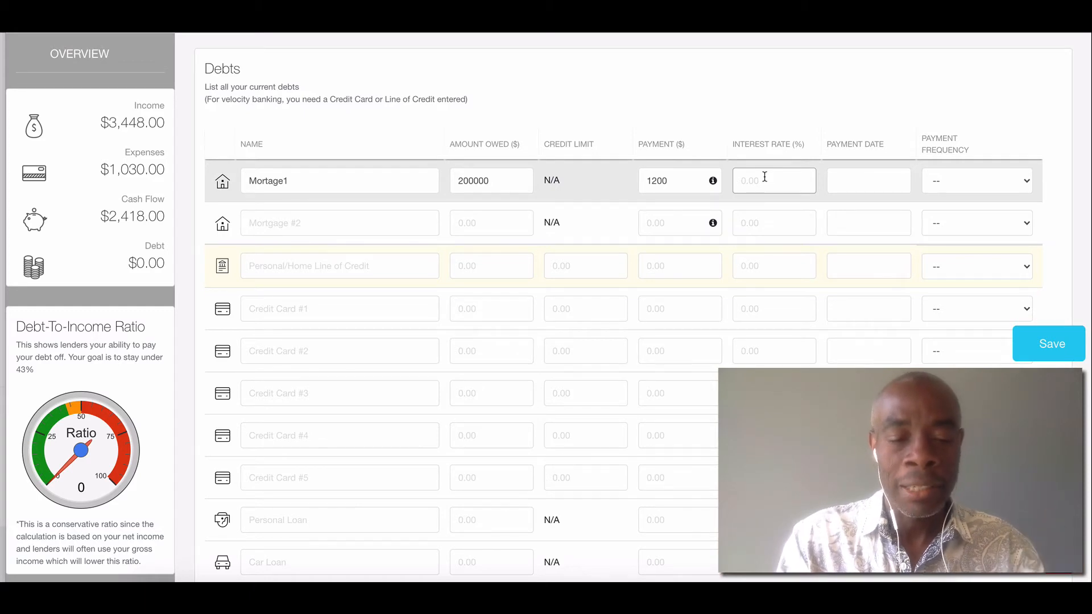
pyautogui.write('4.45')
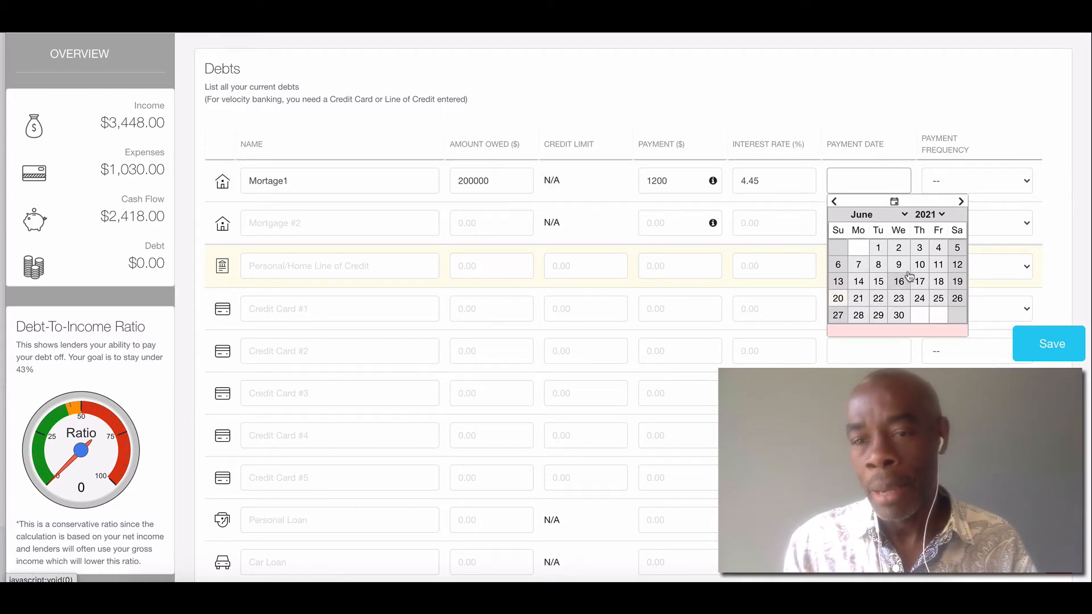
pyautogui.click(956, 298)
pyautogui.click(976, 179)
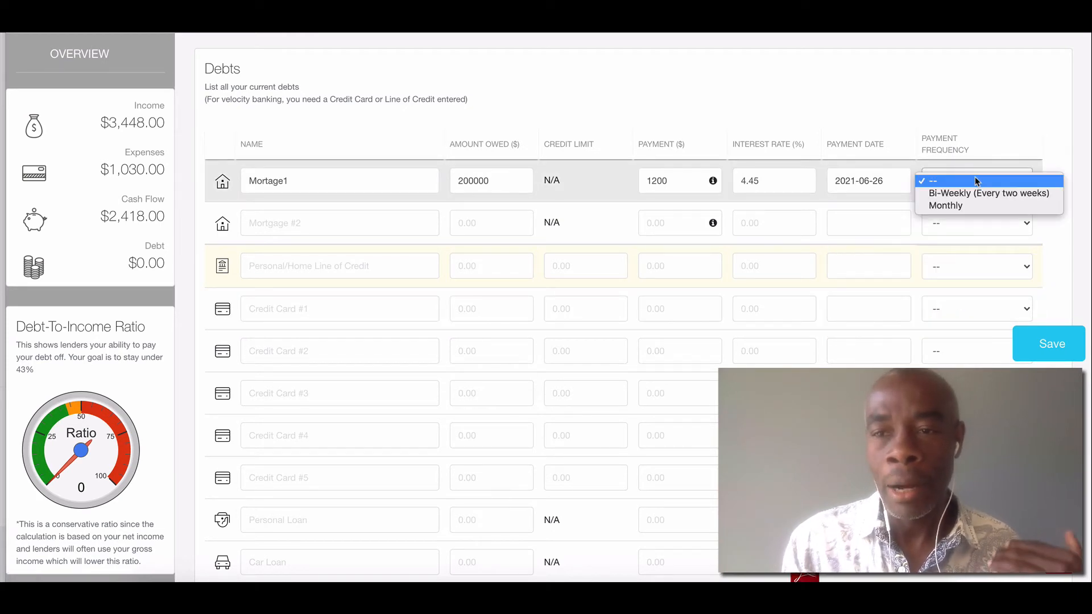
pyautogui.click(970, 205)
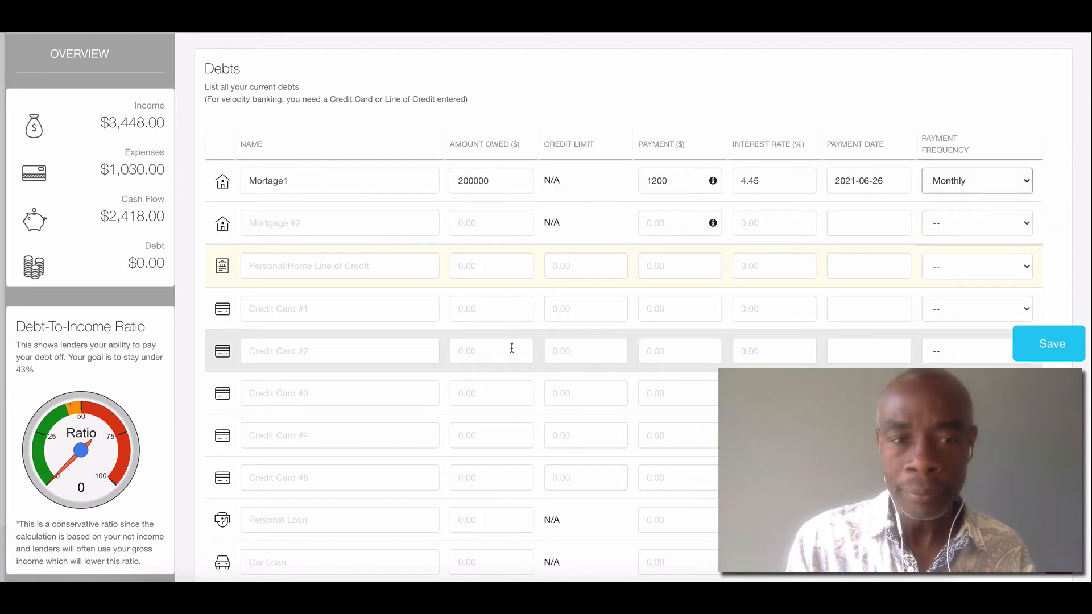
pyautogui.click(1050, 352)
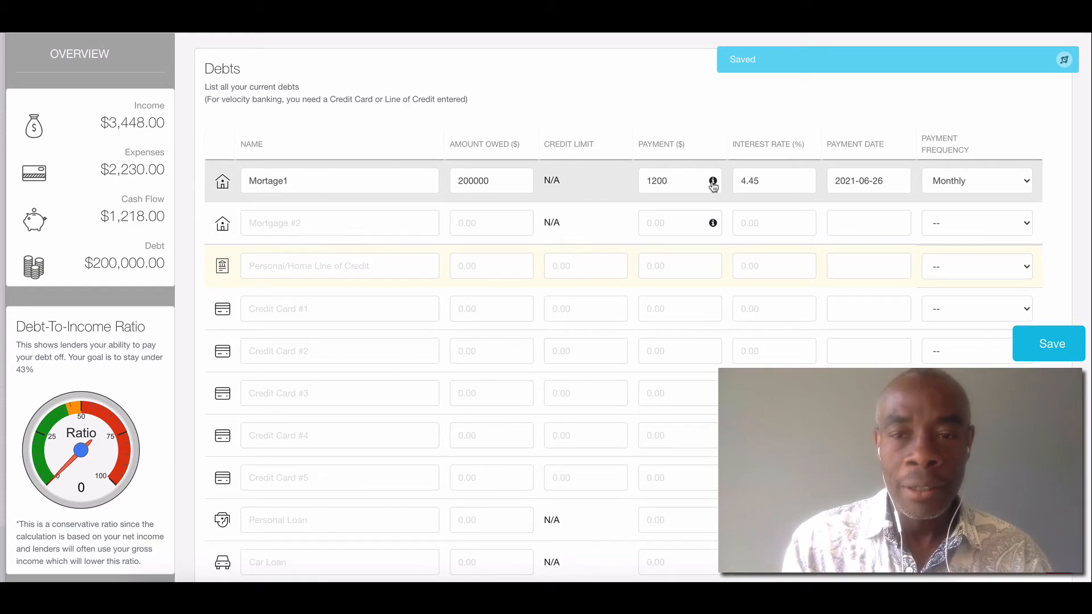
# Check the information note for the first mortgage's payment and return to the expense categories above Debts.
pyautogui.click(688, 179)
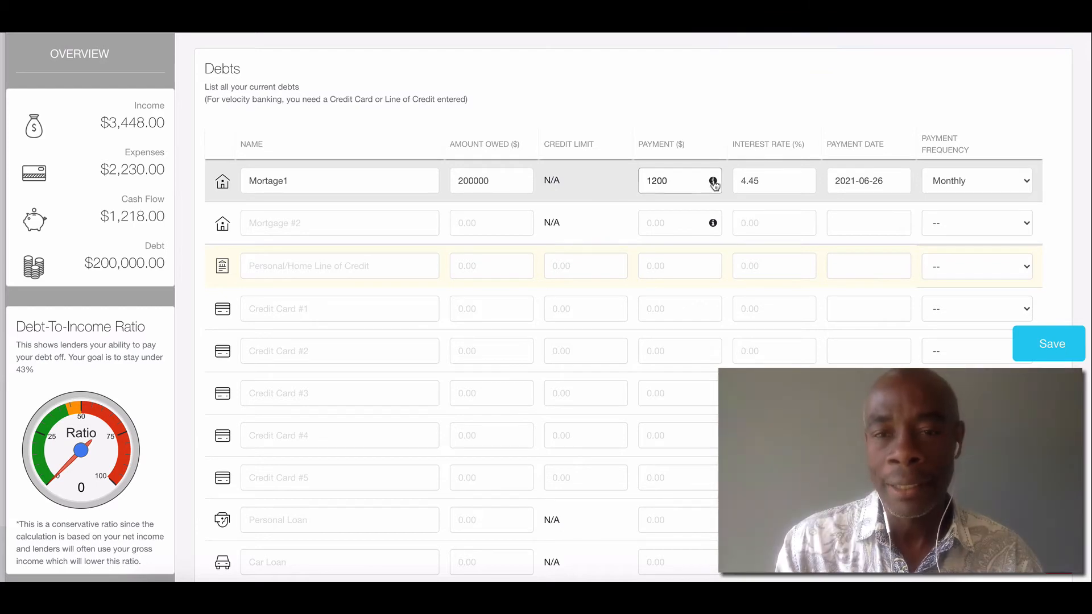
pyautogui.click(713, 182)
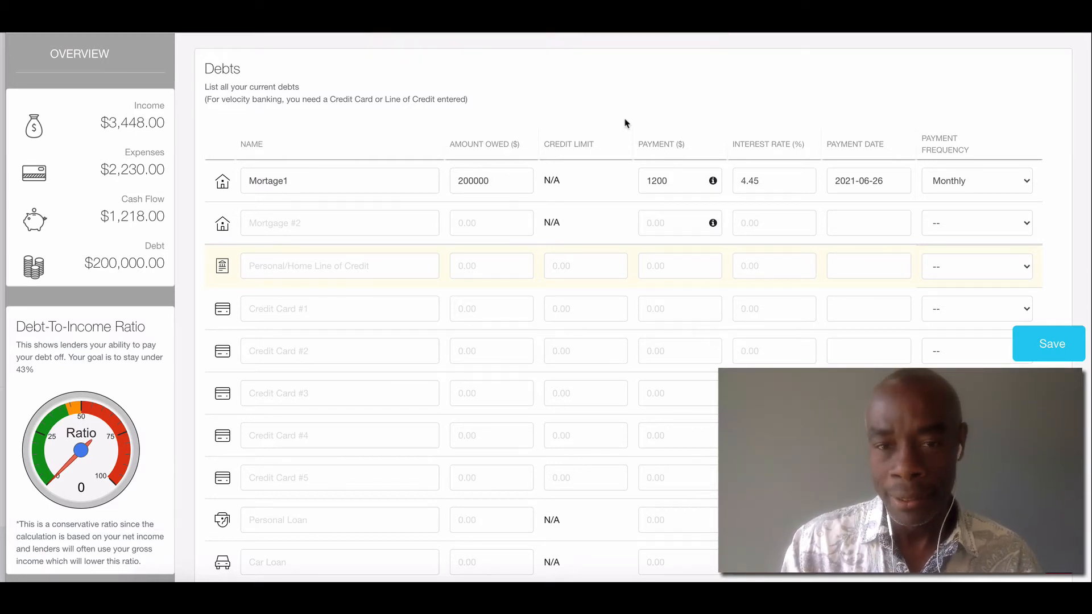
pyautogui.scroll(5, 638, 190)
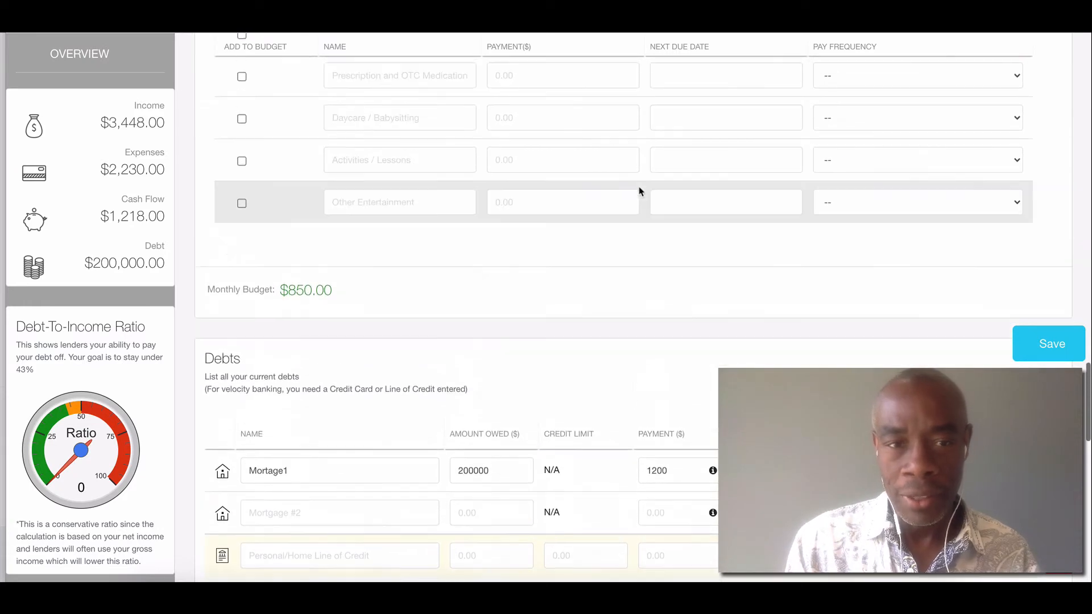
pyautogui.scroll(3, 639, 189)
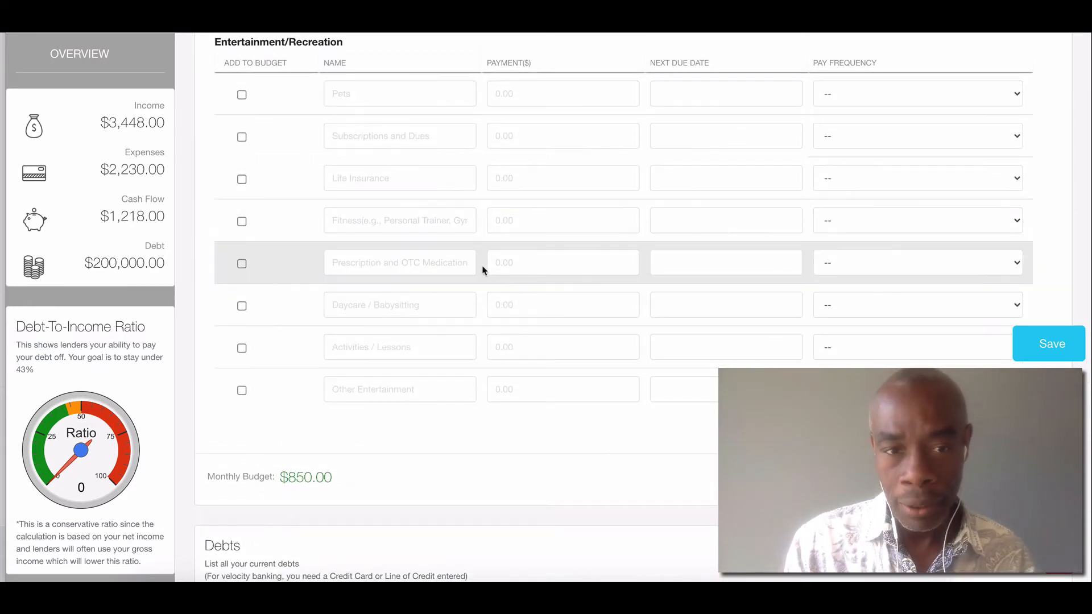
# Enter the name Property Tax in the property taxes row of the Home expenses.
pyautogui.scroll(4, 483, 270)
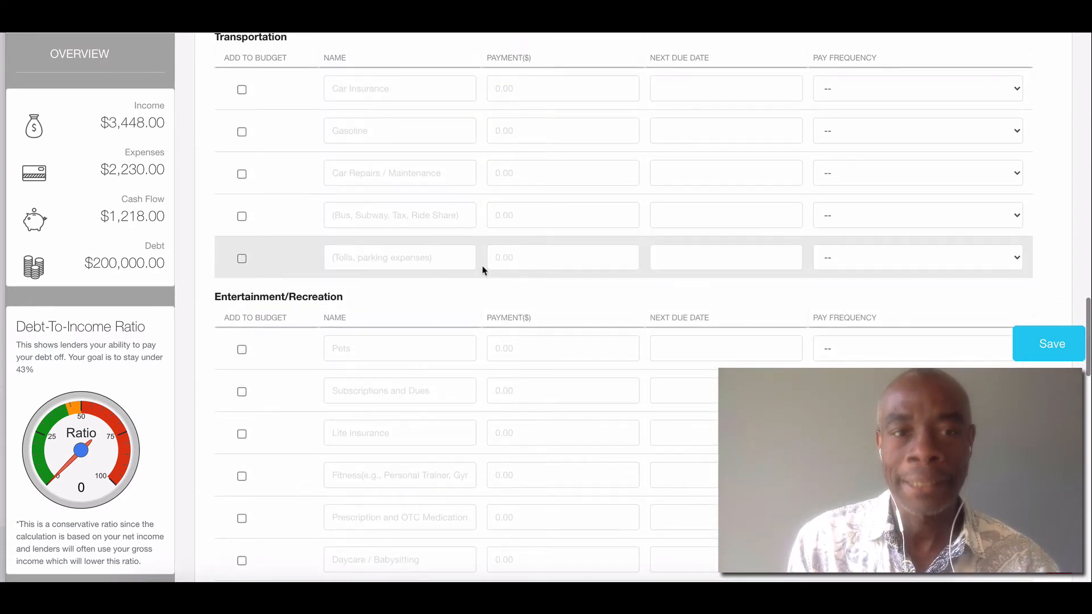
pyautogui.scroll(1, 483, 269)
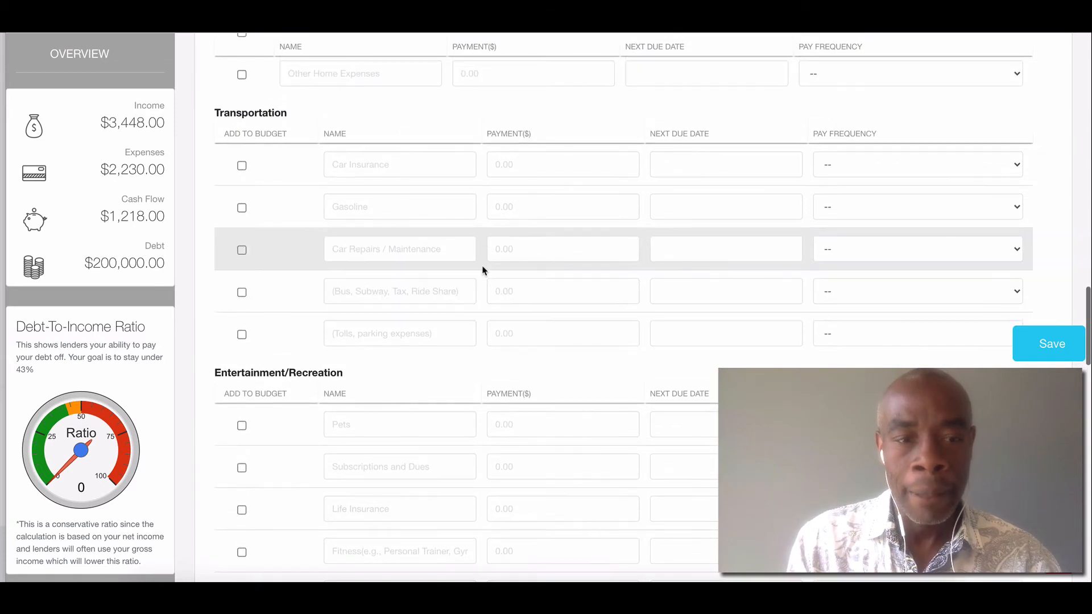
pyautogui.scroll(5, 483, 270)
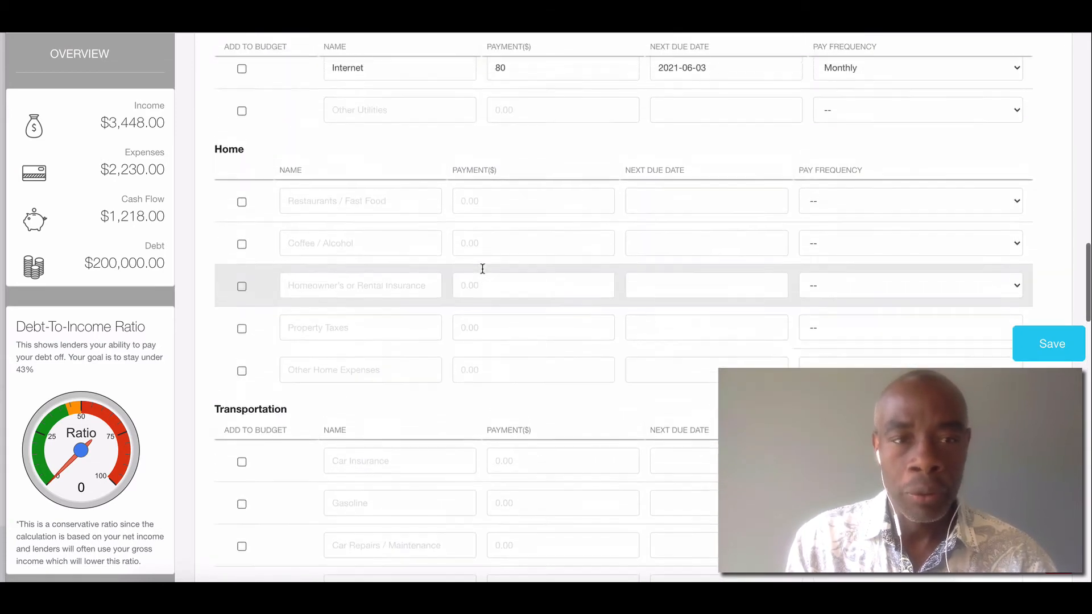
pyautogui.scroll(1, 483, 268)
pyautogui.click(313, 360)
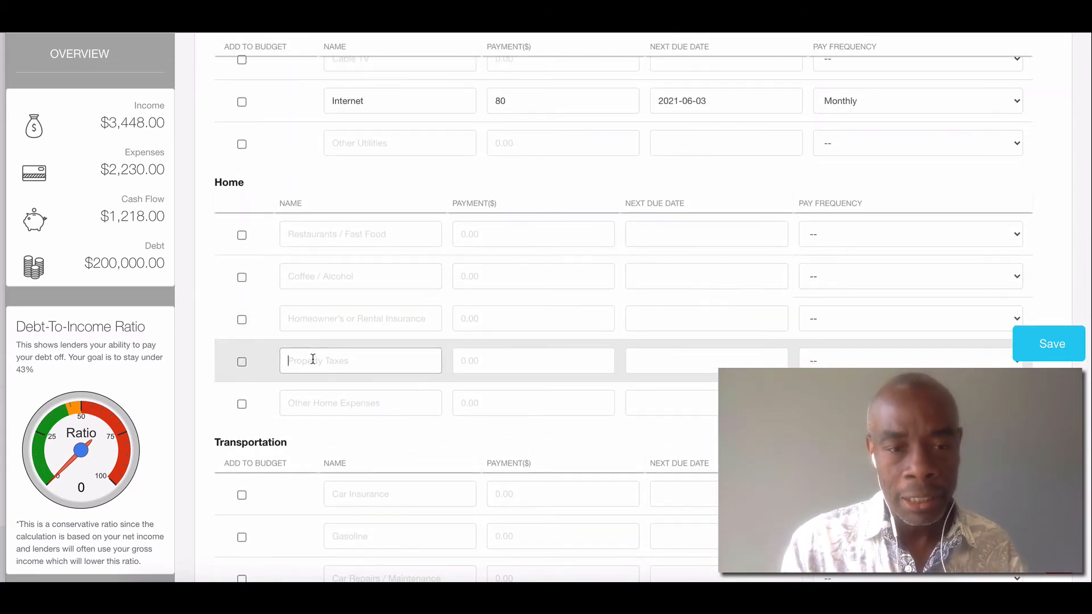
pyautogui.write('Prop')
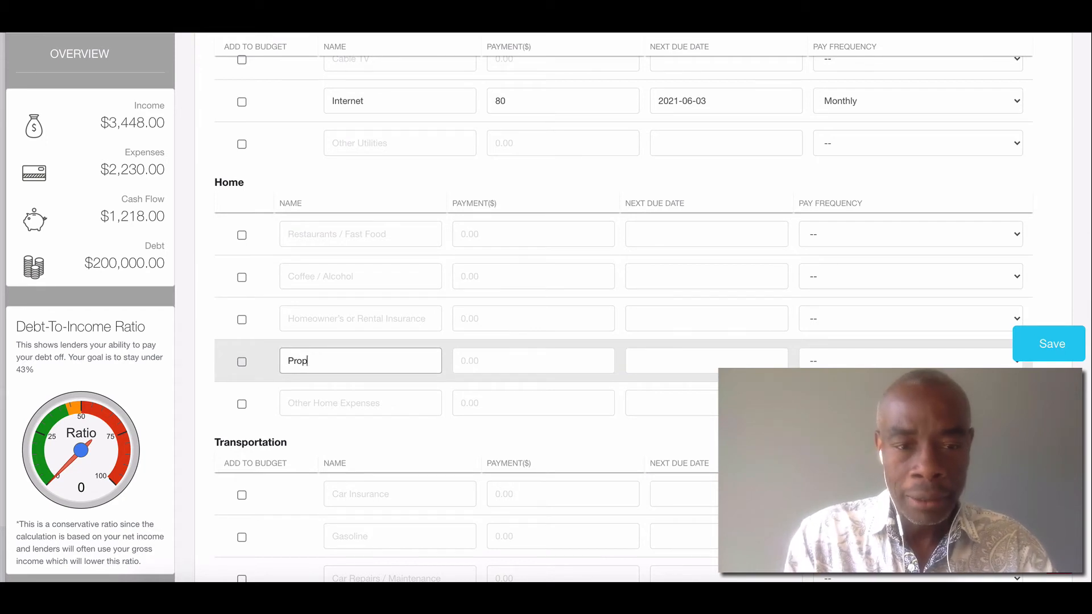
pyautogui.write('erty Tax')
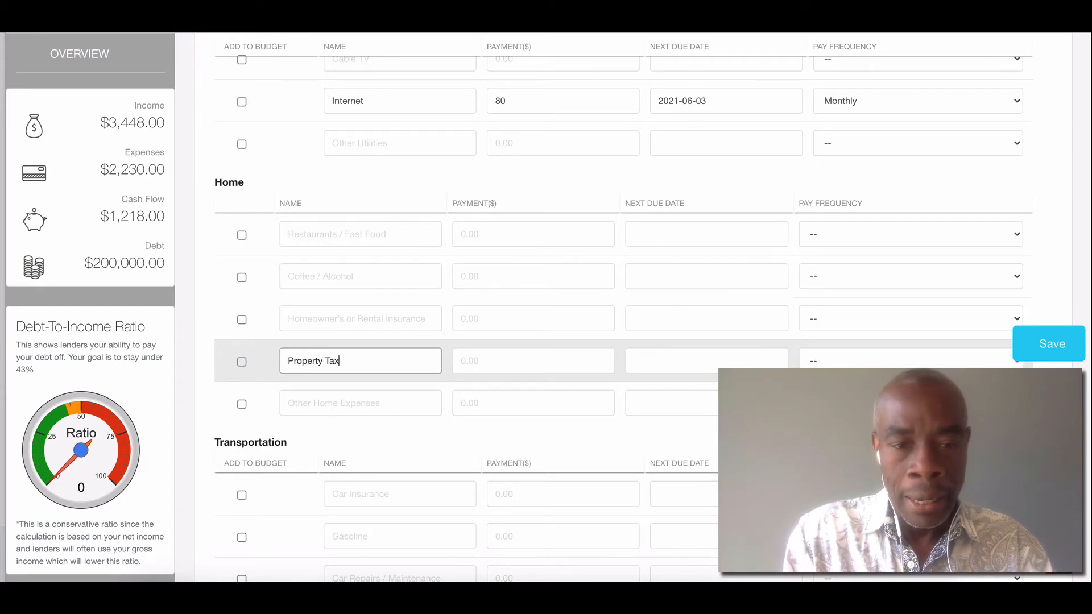
# Set the payment of the Property Tax expense to 5000.
pyautogui.write('1')
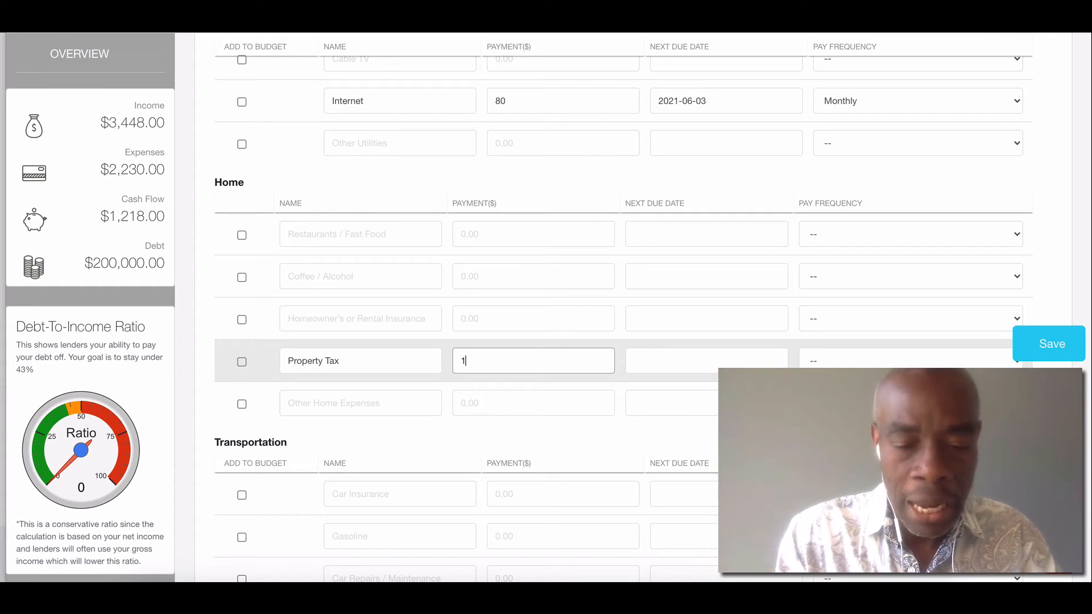
pyautogui.press('BackSpace')
pyautogui.write('60')
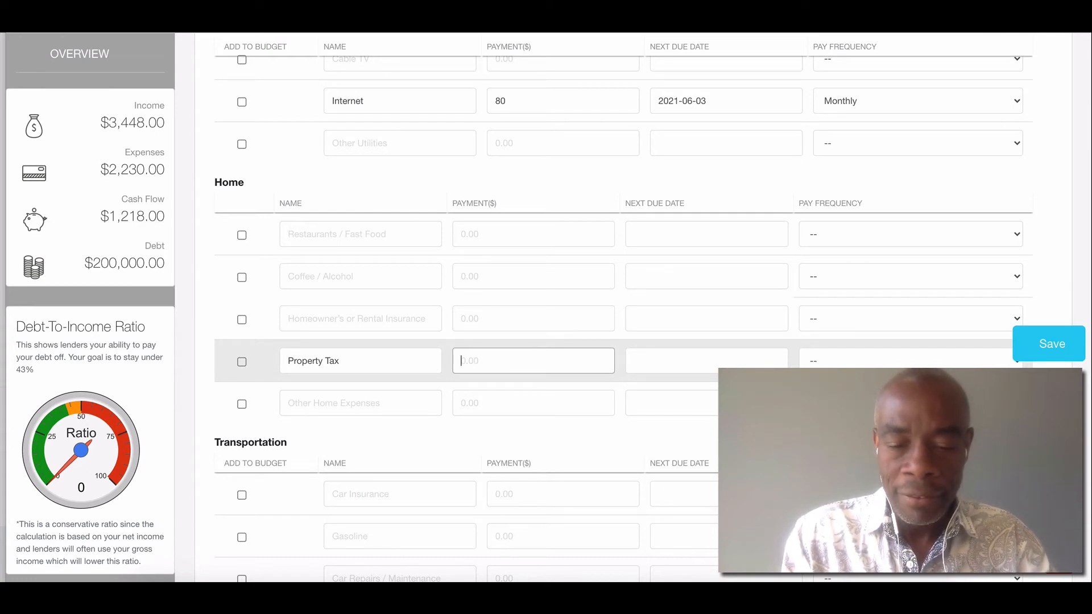
pyautogui.write('0')
pyautogui.press('BackSpace')
pyautogui.press('BackSpace')
pyautogui.press('BackSpace')
pyautogui.write('5000')
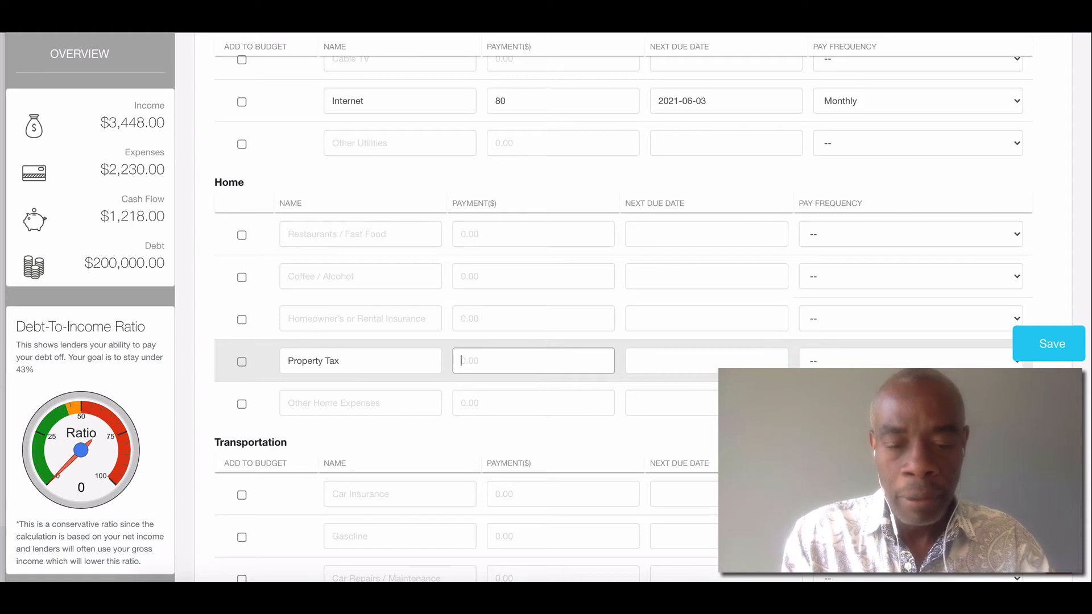
# Set the Property Tax expense's next due date to 2021-06-04, choose its pay frequency and save the changes.
pyautogui.press('Tab')
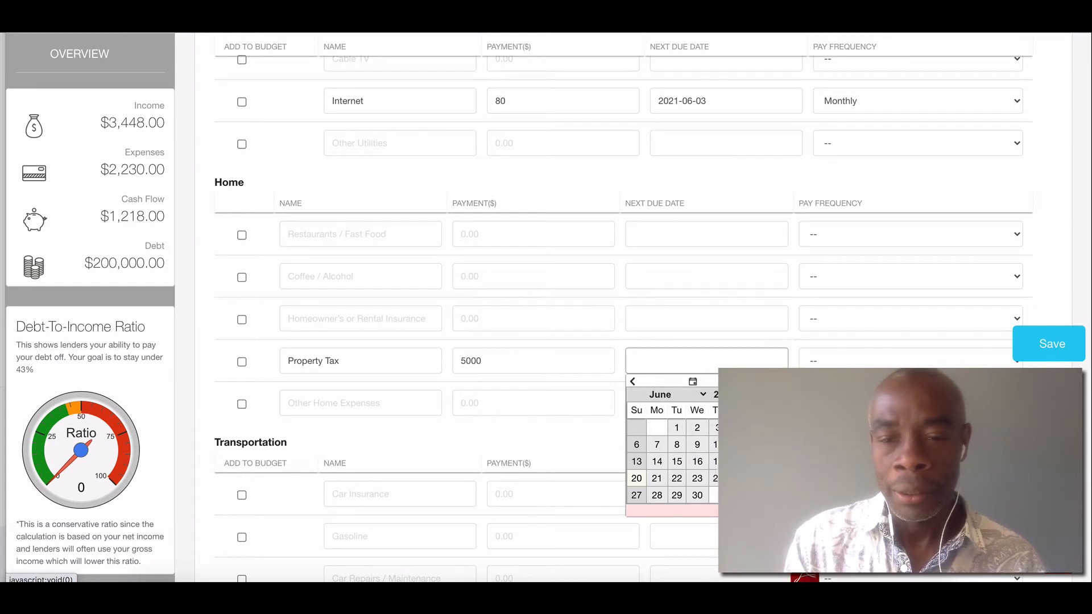
pyautogui.click(737, 428)
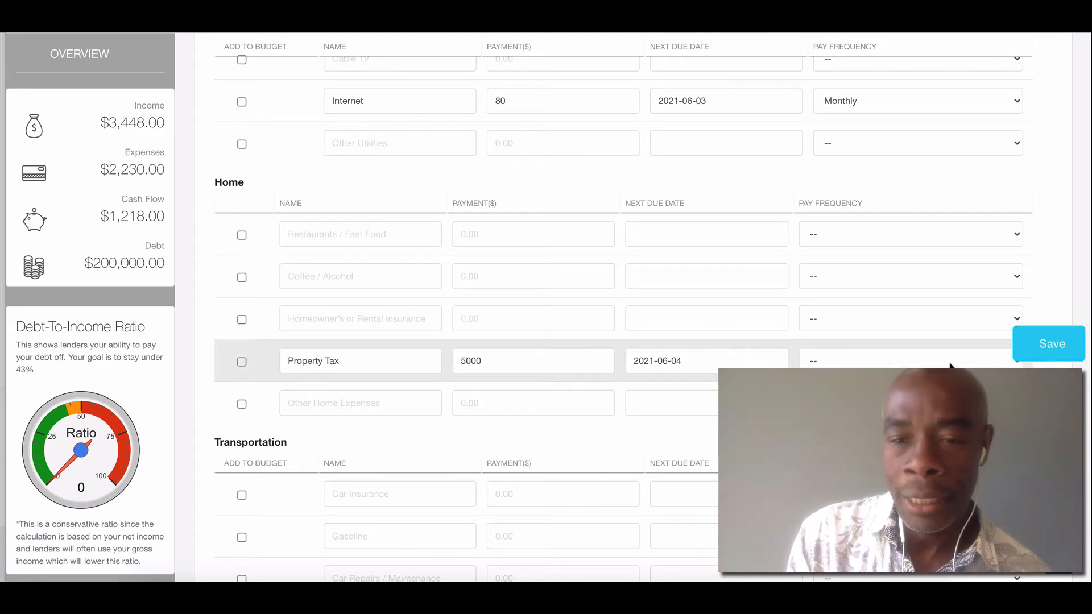
pyautogui.click(910, 360)
pyautogui.click(853, 449)
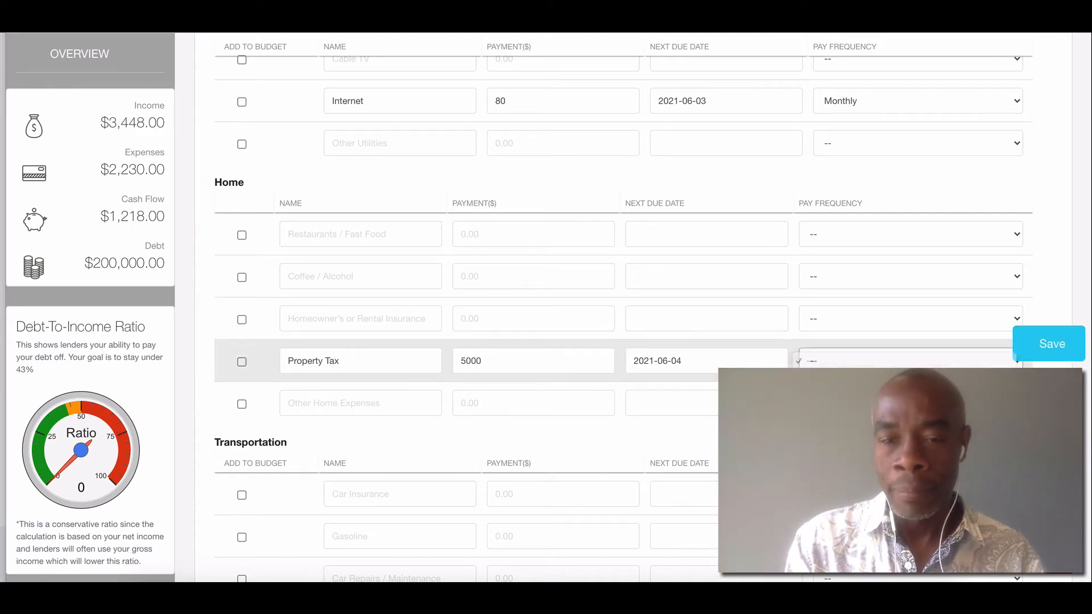
pyautogui.scroll(-10, 853, 449)
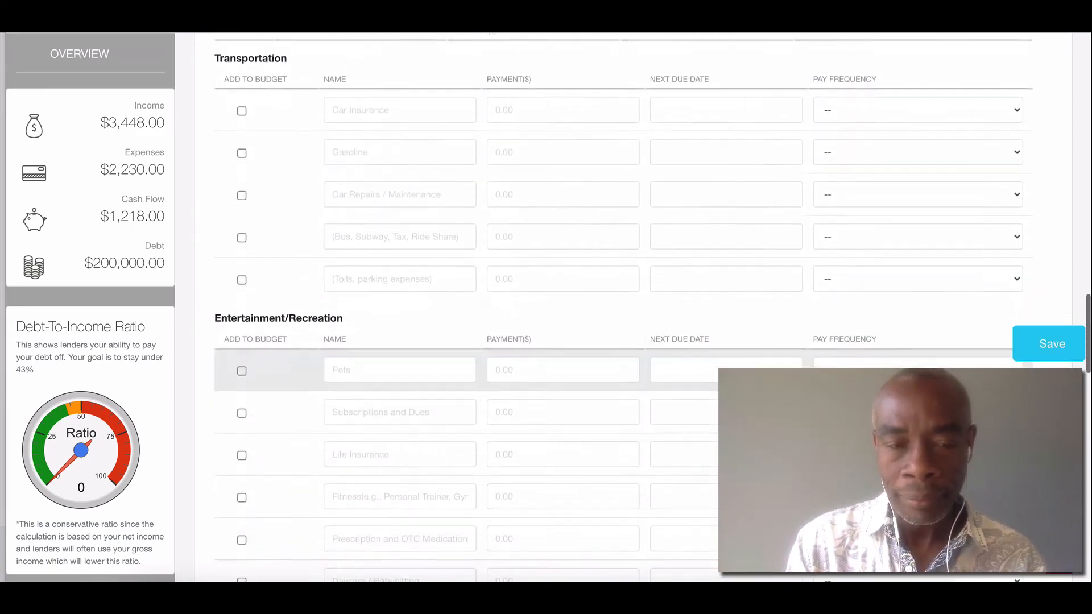
pyautogui.click(1061, 347)
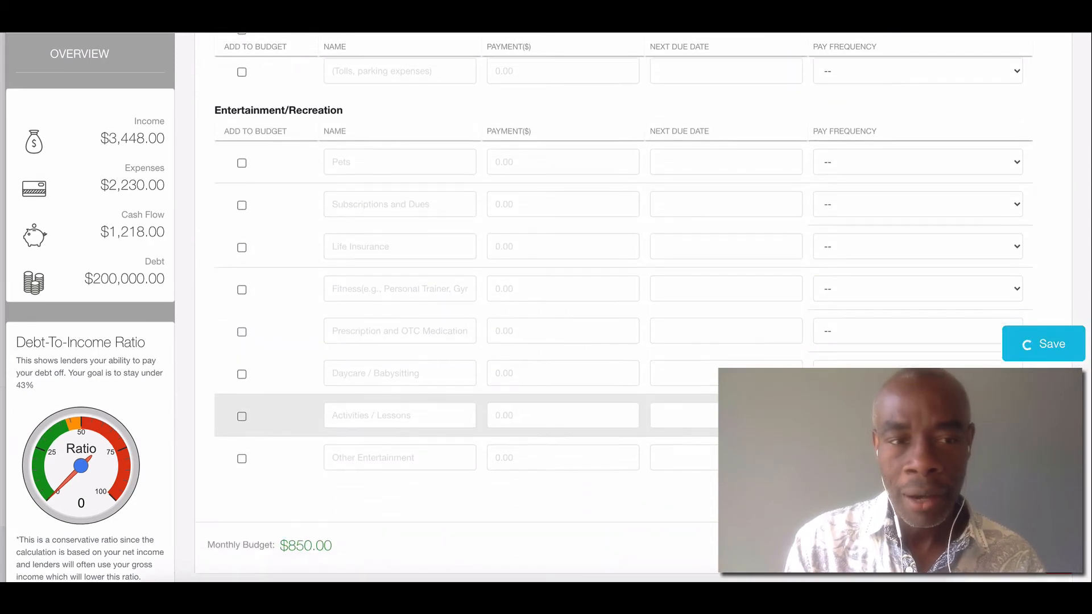
# Name the Personal/Home Line of Credit row under Debts TD Loc.
pyautogui.scroll(-3, 512, 284)
pyautogui.scroll(-2, 623, 224)
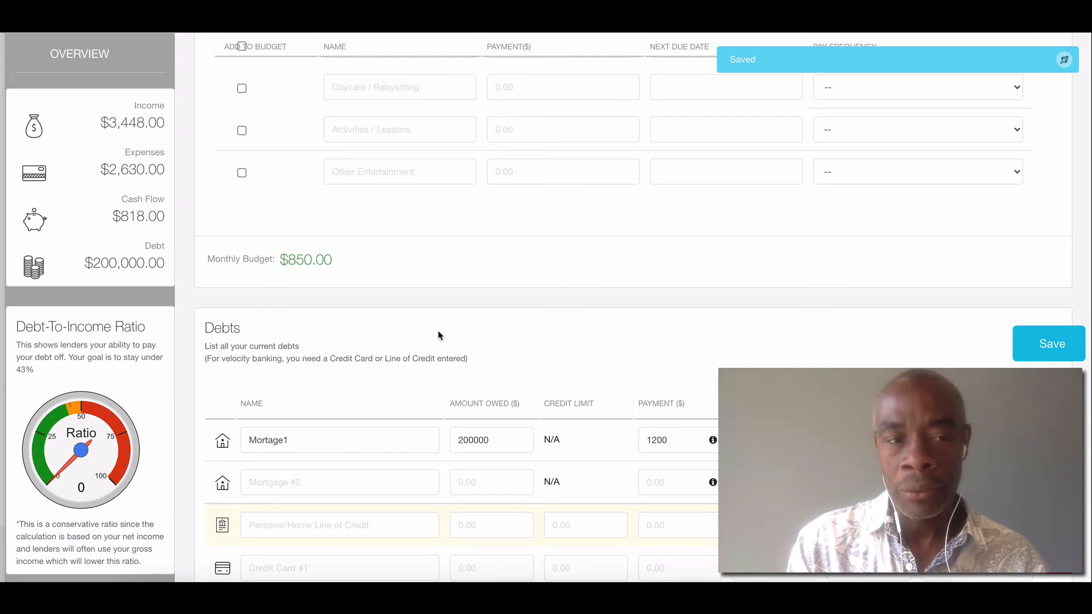
pyautogui.scroll(-3, 511, 438)
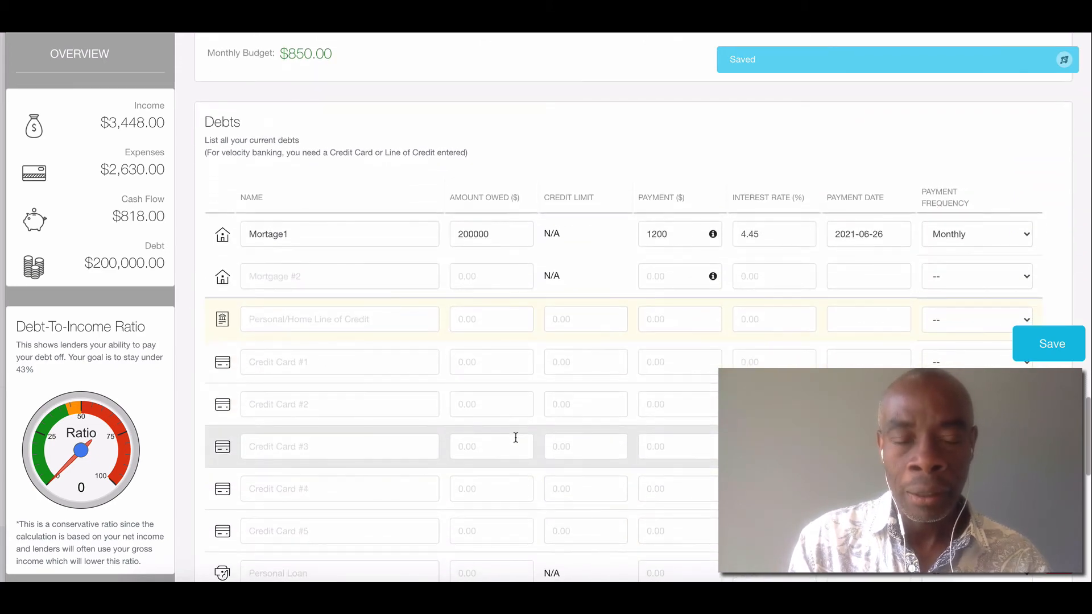
pyautogui.scroll(-2, 515, 438)
pyautogui.scroll(3, 514, 441)
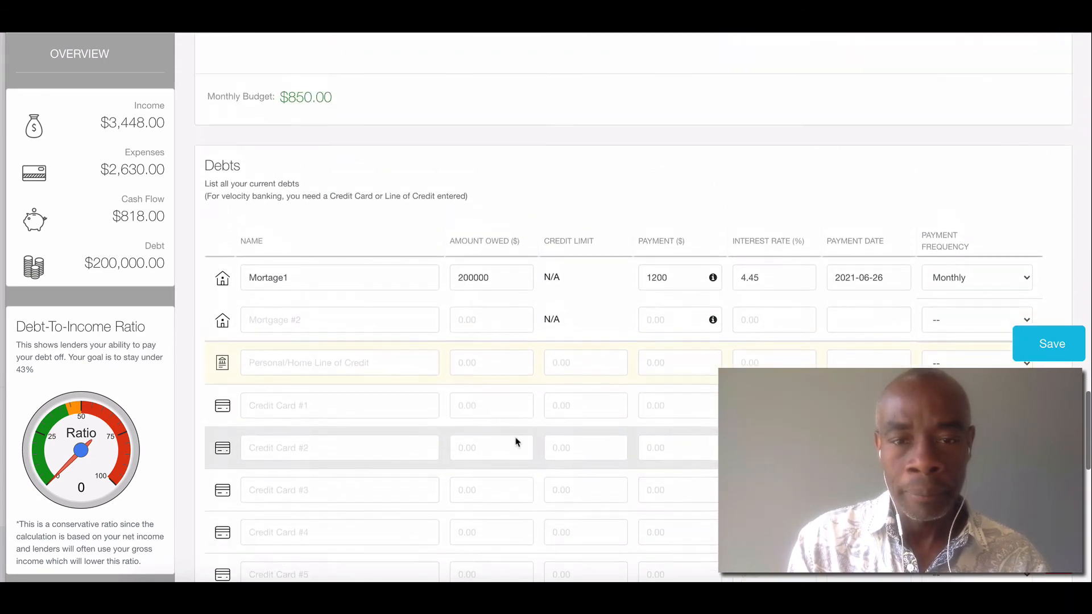
pyautogui.scroll(-1, 390, 426)
pyautogui.scroll(-1, 391, 429)
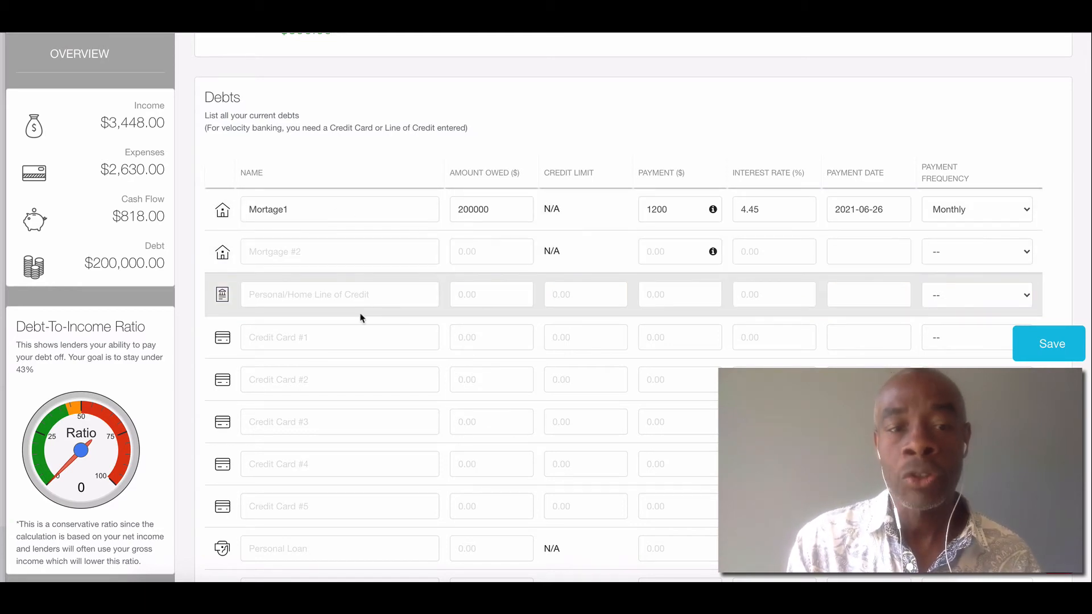
pyautogui.click(321, 294)
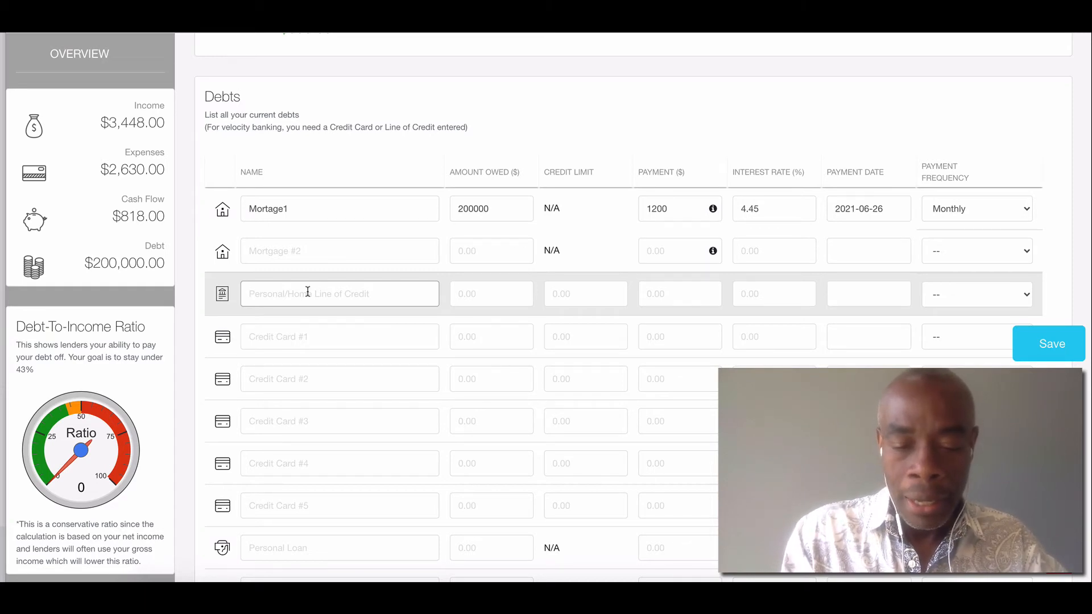
pyautogui.write('Loc')
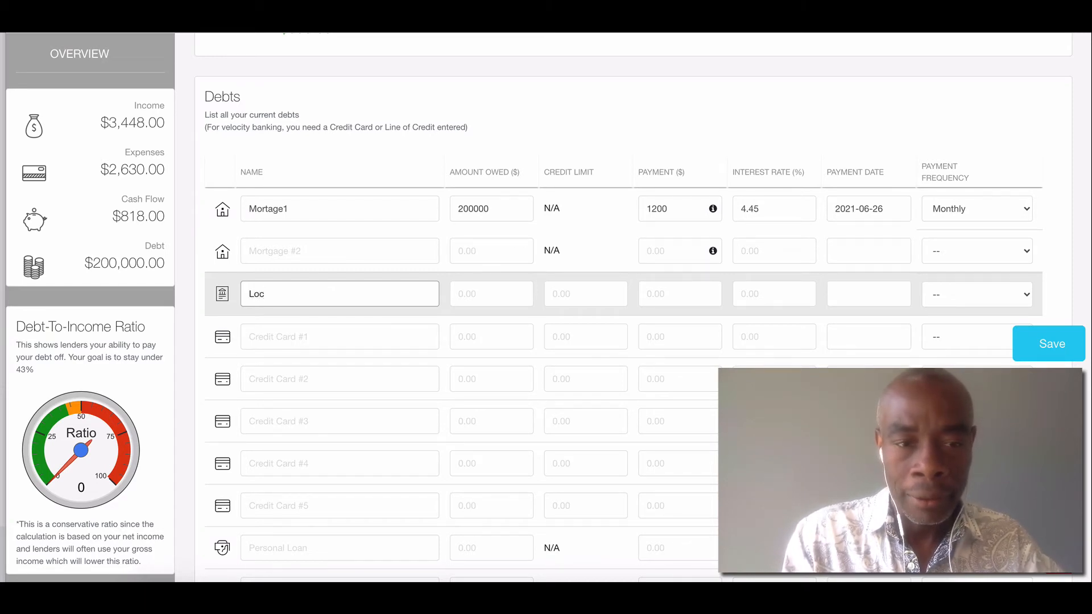
pyautogui.press('BackSpace')
pyautogui.press('BackSpace')
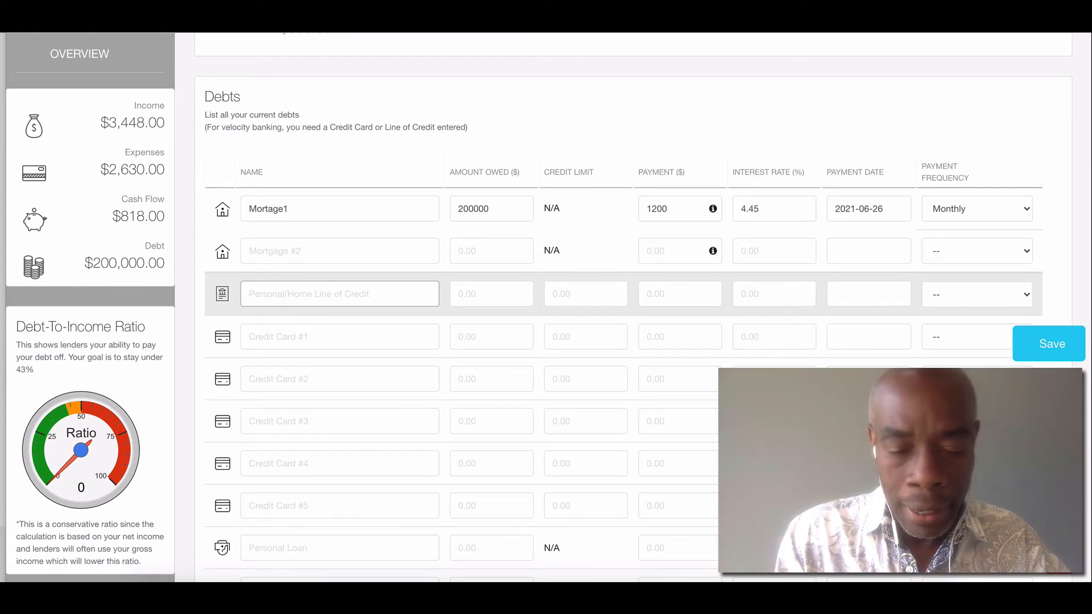
pyautogui.write('BM')
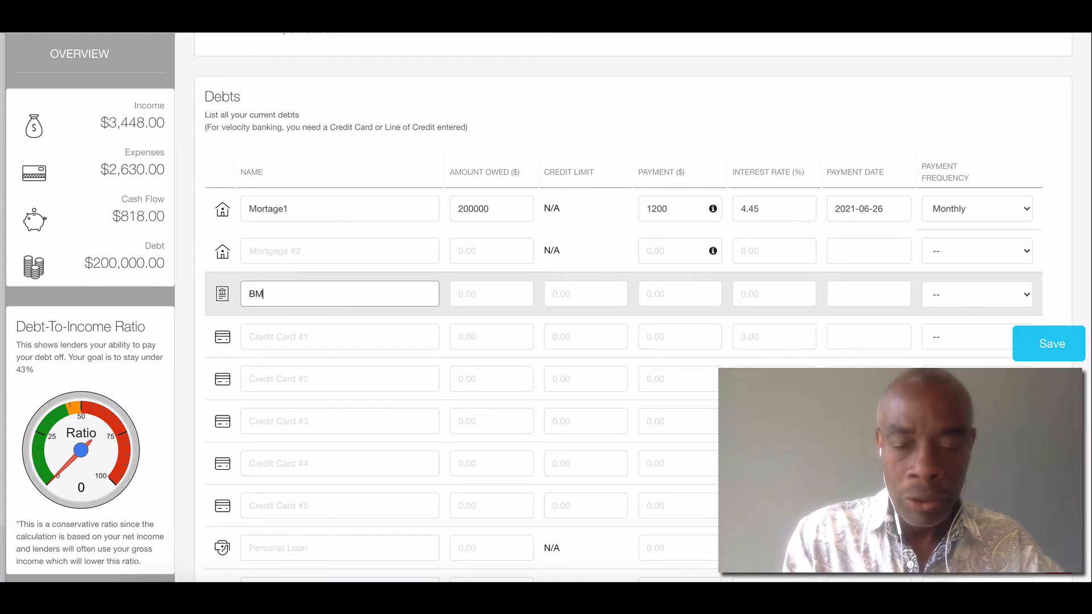
pyautogui.press('BackSpace')
pyautogui.write('TD')
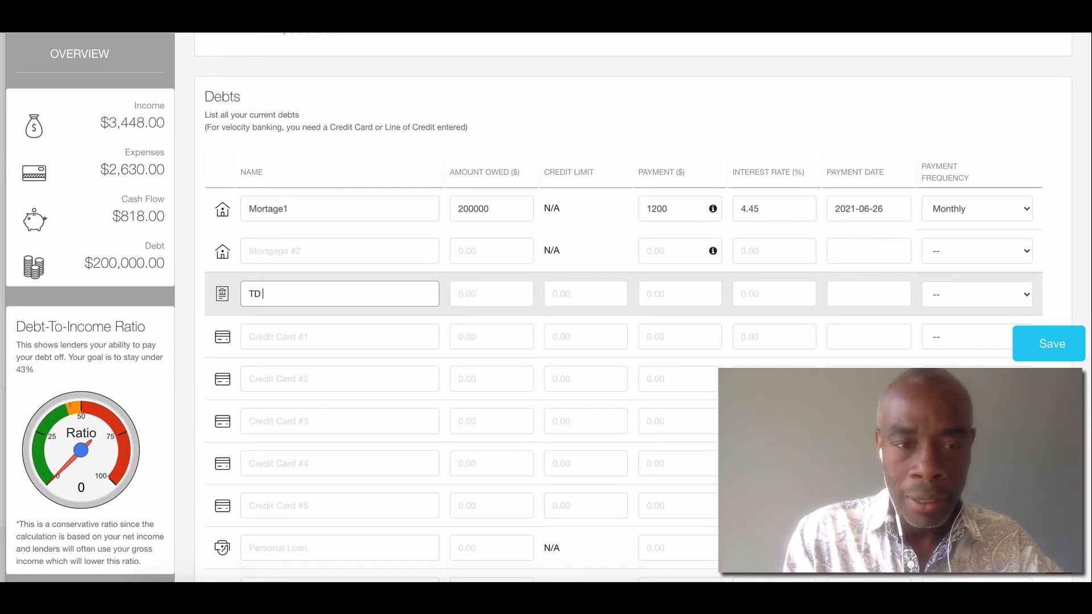
pyautogui.write(' Loc')
pyautogui.press('Tab')
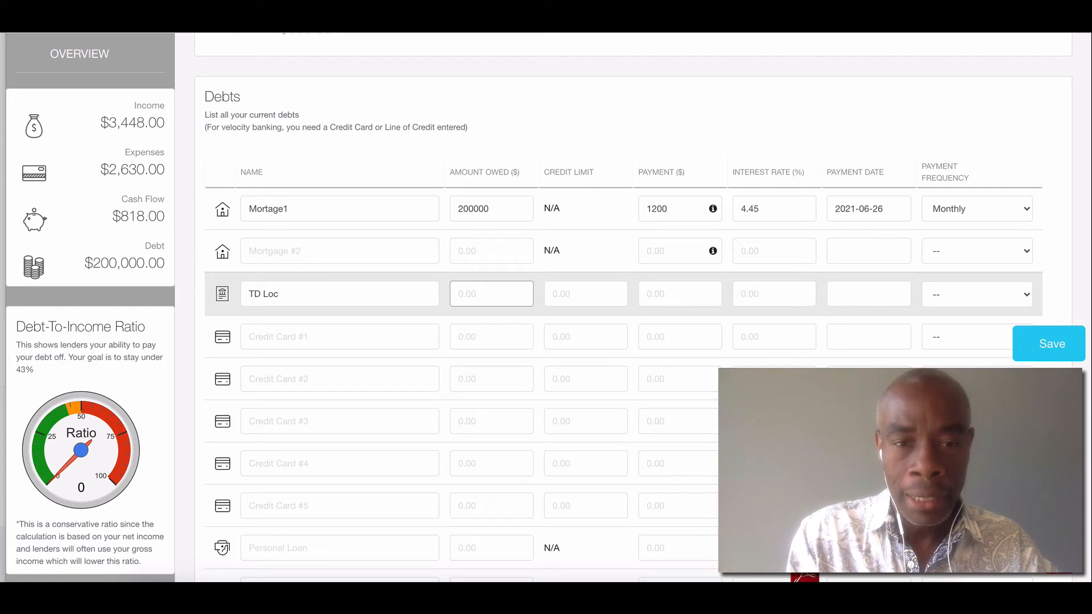
# Set the credit limit of the TD Loc line of credit to 25000.
pyautogui.click(556, 296)
pyautogui.write('160')
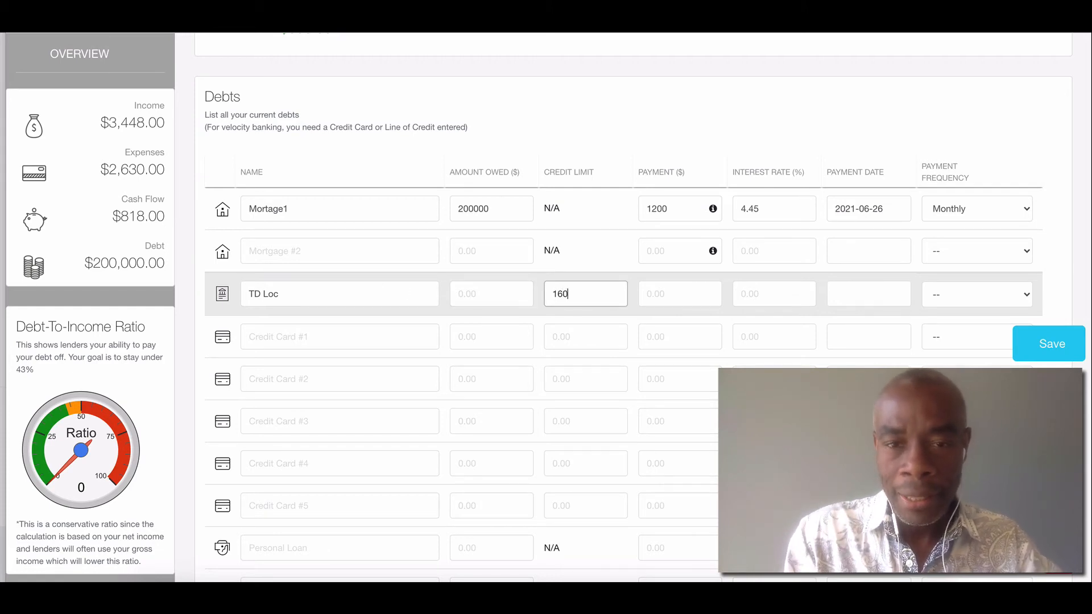
pyautogui.press('BackSpace')
pyautogui.press('BackSpace')
pyautogui.press('BackSpace')
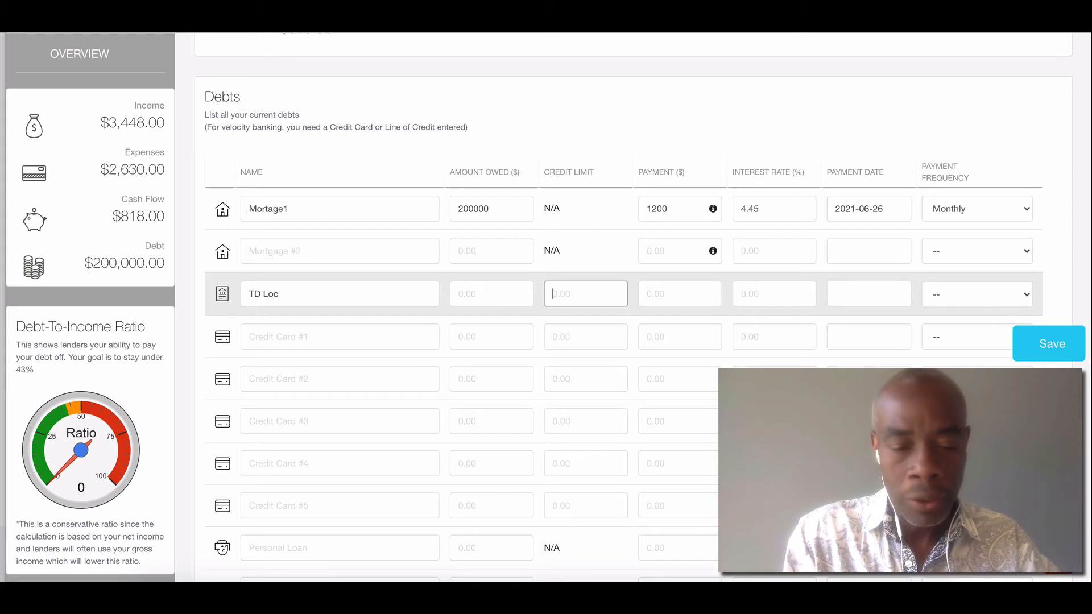
pyautogui.write('25000')
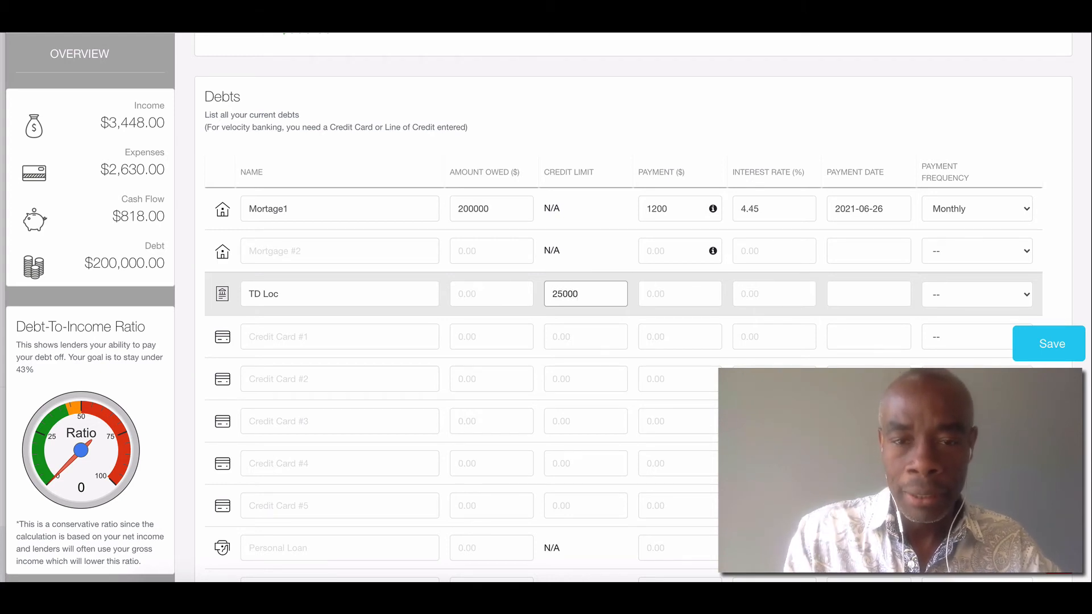
# Set the TD Loc line of credit's amount owed to 5000 and its payment to 300.
pyautogui.click(492, 300)
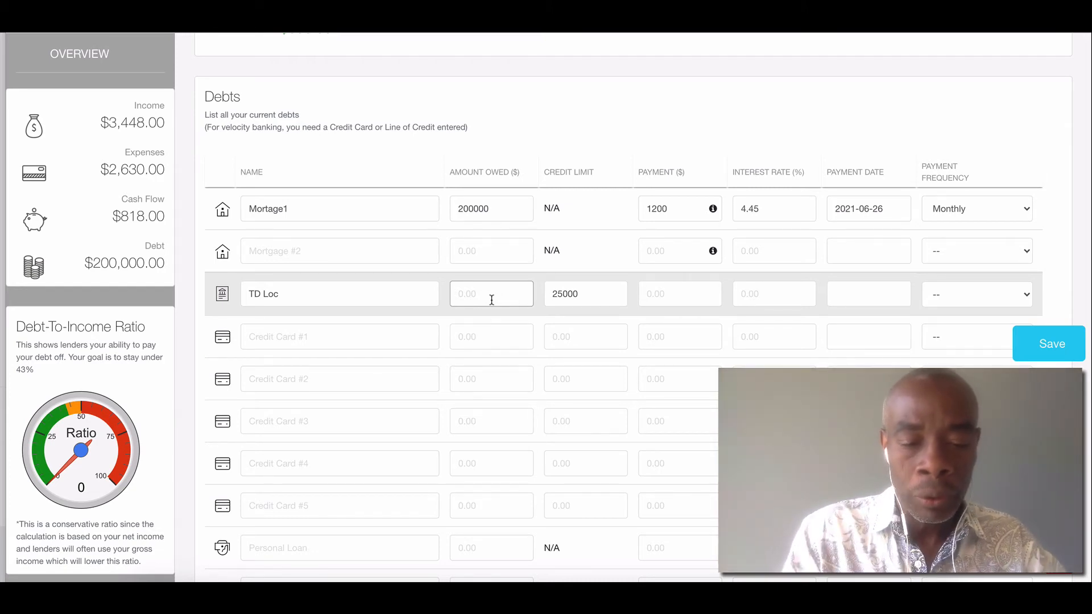
pyautogui.write('5000')
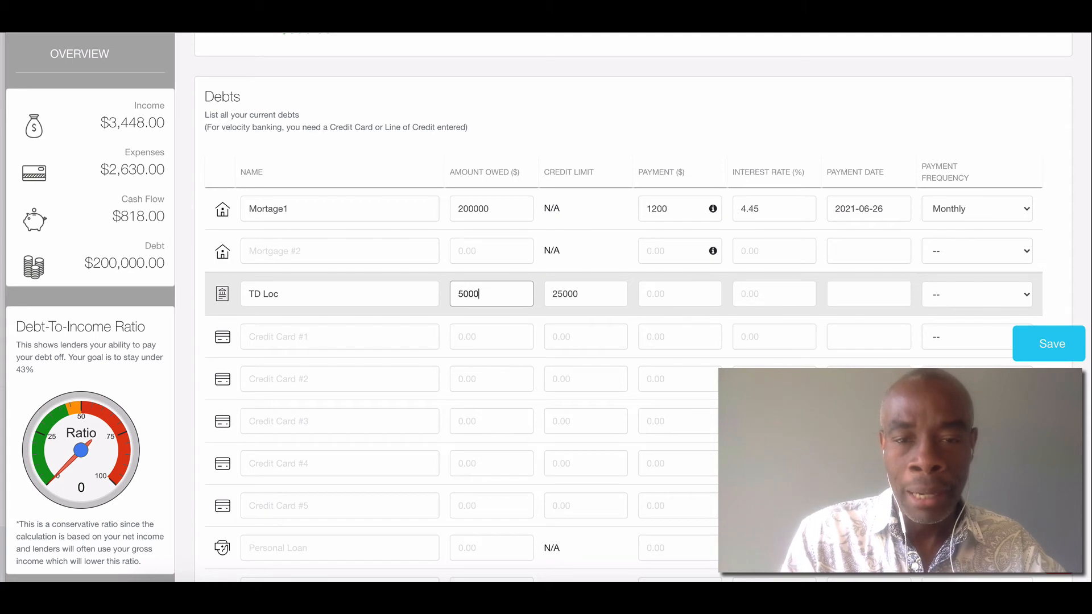
pyautogui.press('Tab')
pyautogui.press('Tab')
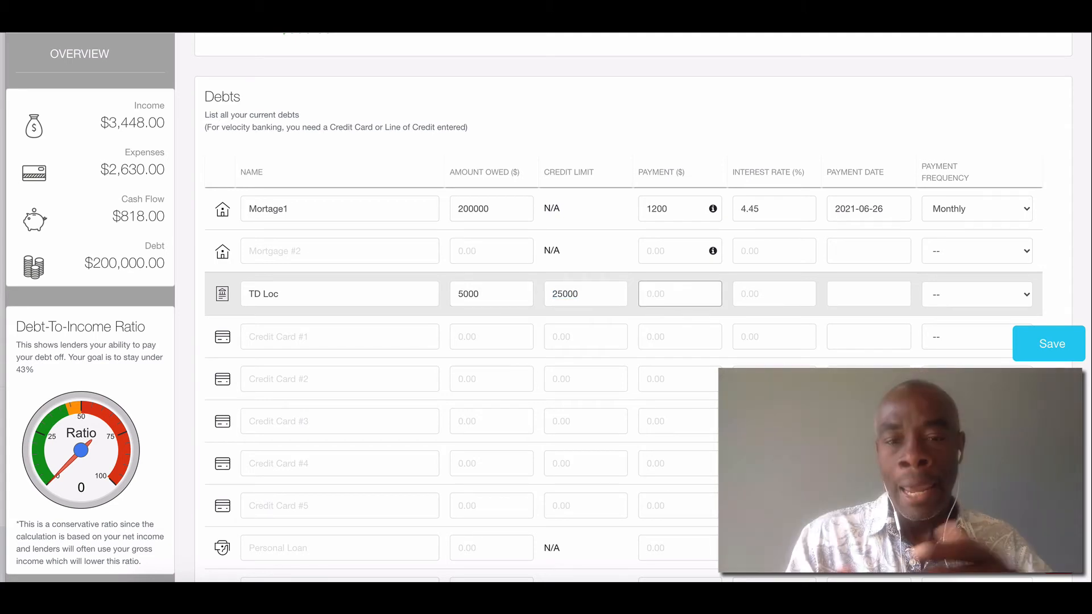
pyautogui.write('300')
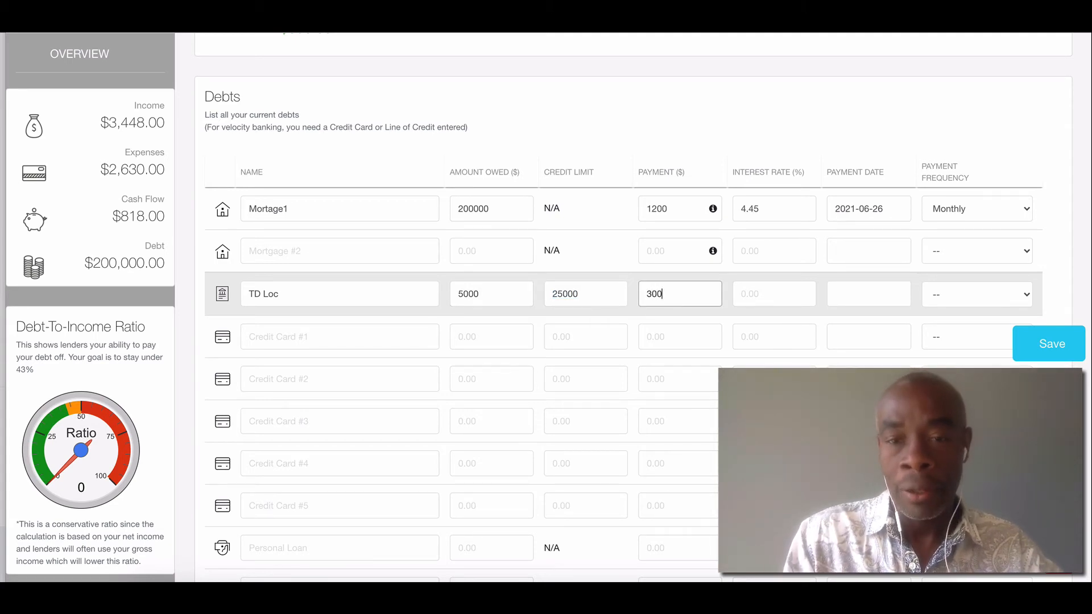
# Set the TD Loc line of credit's interest rate to 4.45 and open its payment date for entry.
pyautogui.press('Tab')
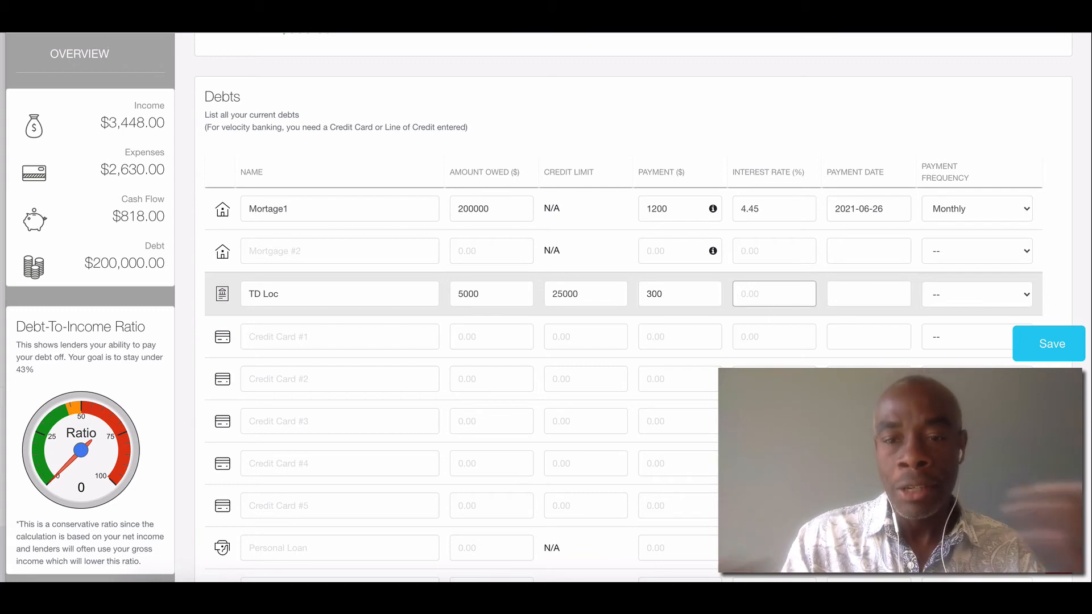
pyautogui.write('4')
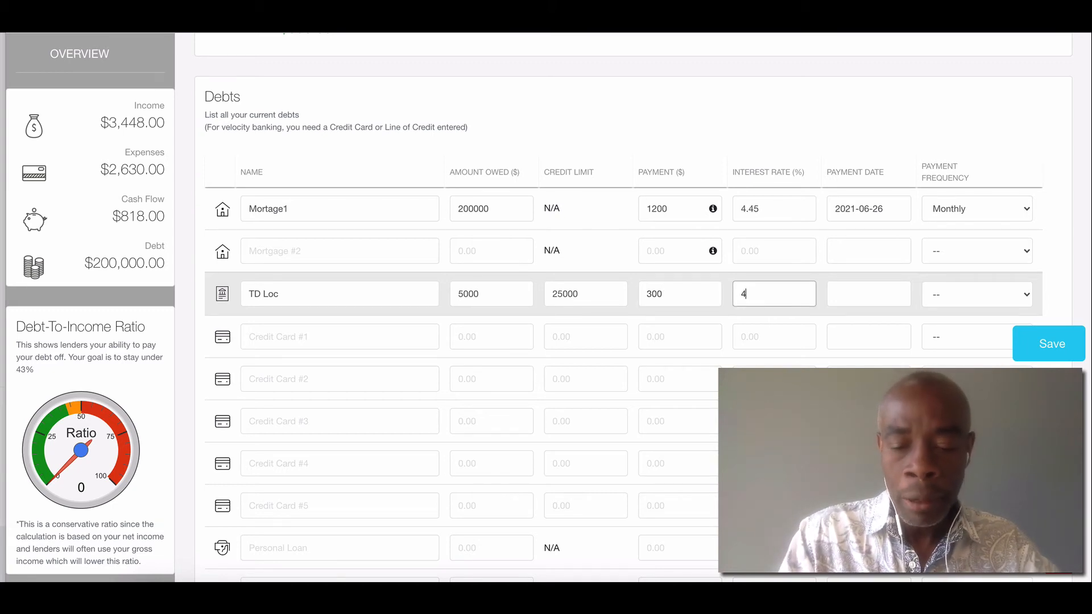
pyautogui.write('.45')
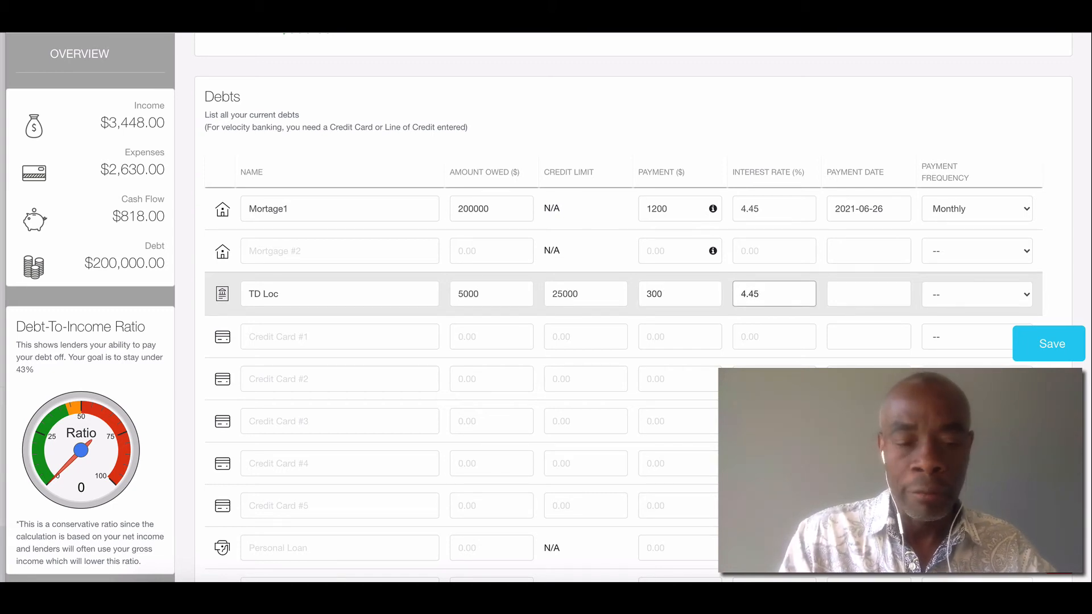
pyautogui.press('Tab')
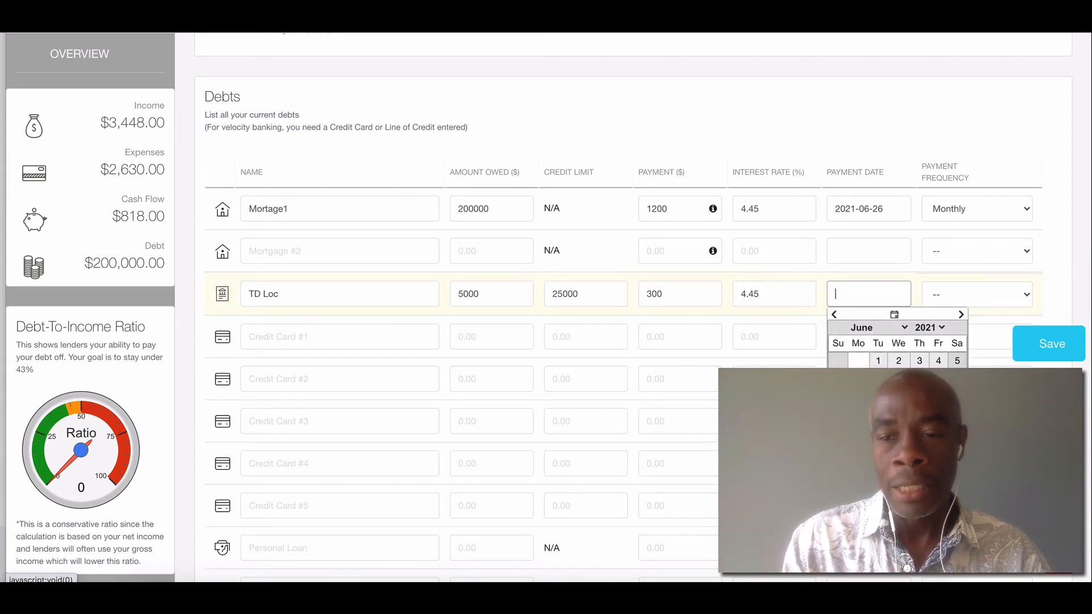
# Set the TD Loc line of credit's payment date to 2021-06-25 and its payment frequency to Monthly.
pyautogui.click(938, 414)
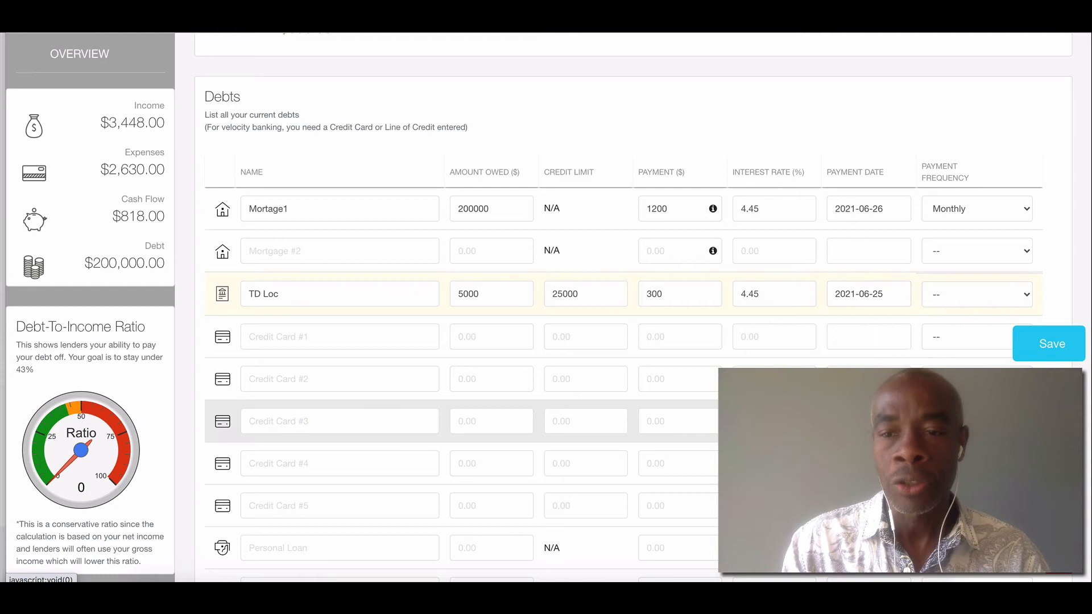
pyautogui.click(953, 298)
pyautogui.click(957, 318)
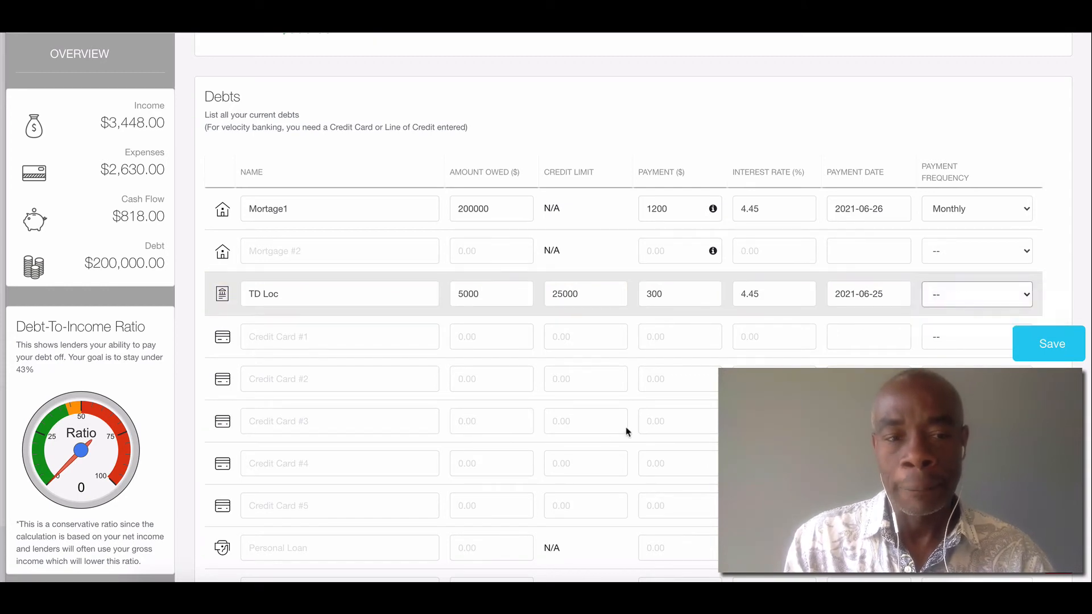
# Look through the Debts table to see which other debt types can be entered, from credit cards to other loans.
pyautogui.scroll(-1, 424, 449)
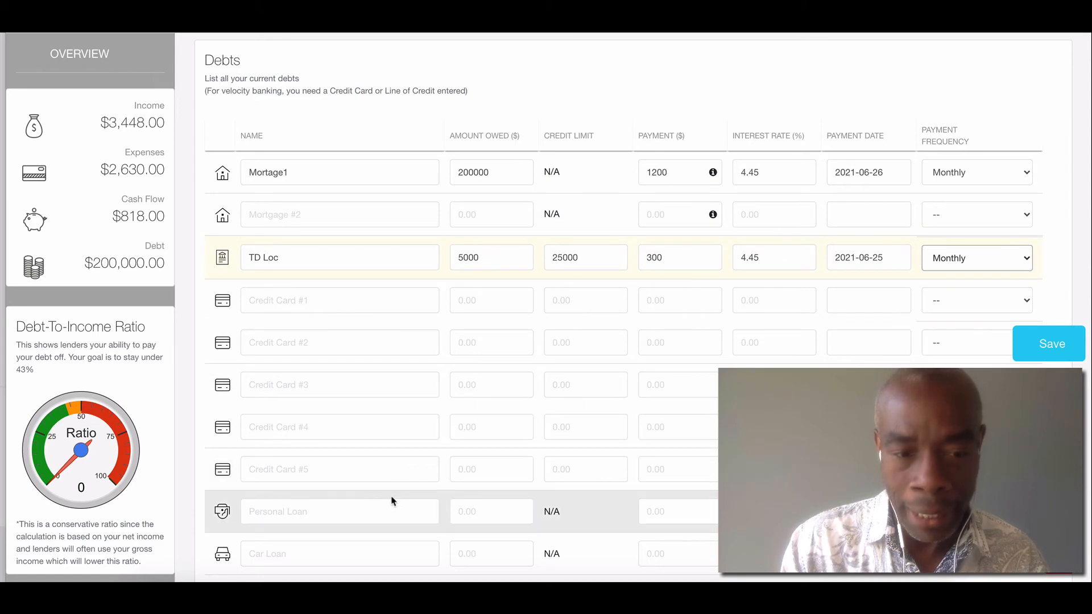
pyautogui.scroll(-2, 392, 497)
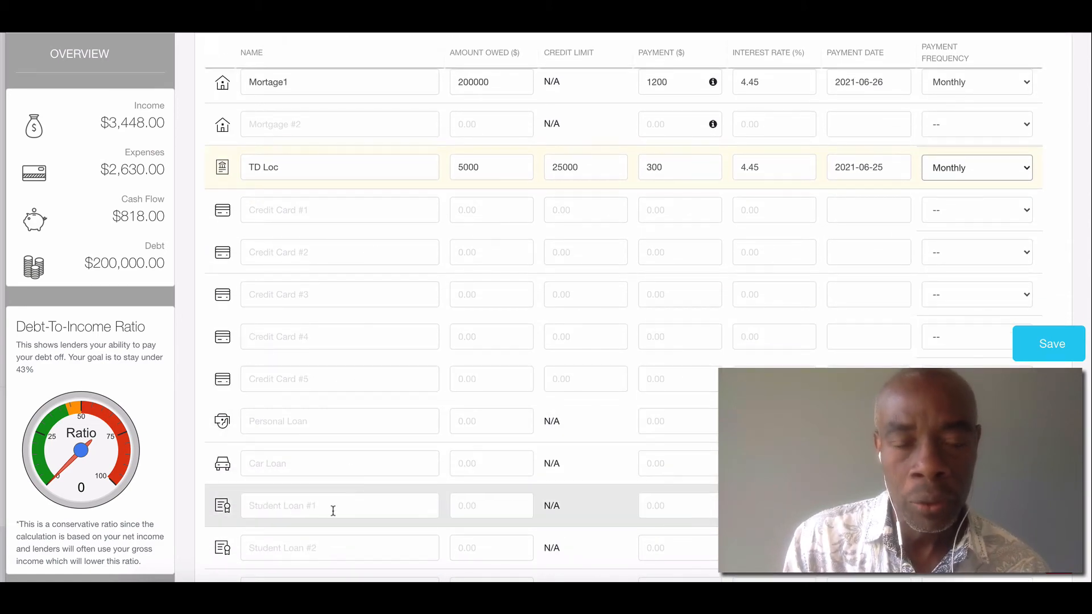
pyautogui.scroll(-3, 333, 510)
pyautogui.scroll(3, 334, 515)
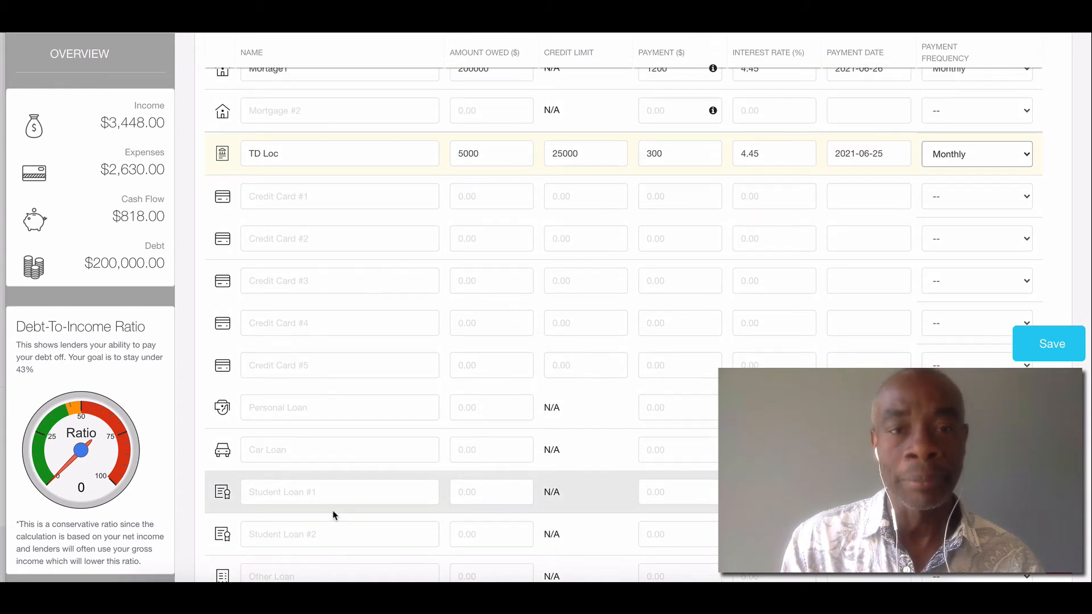
pyautogui.scroll(-2, 333, 514)
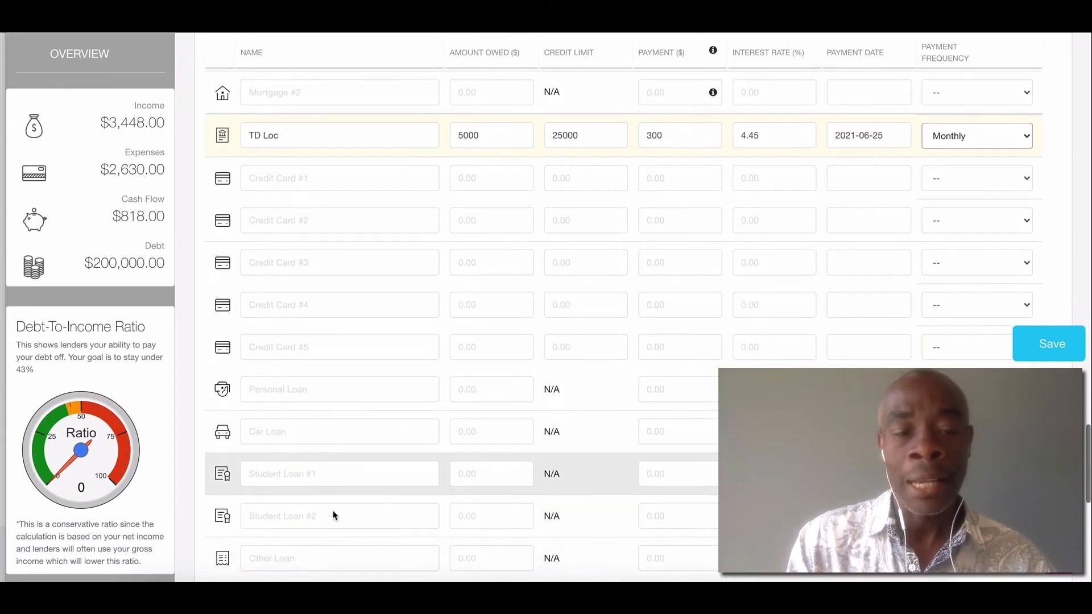
pyautogui.scroll(5, 333, 515)
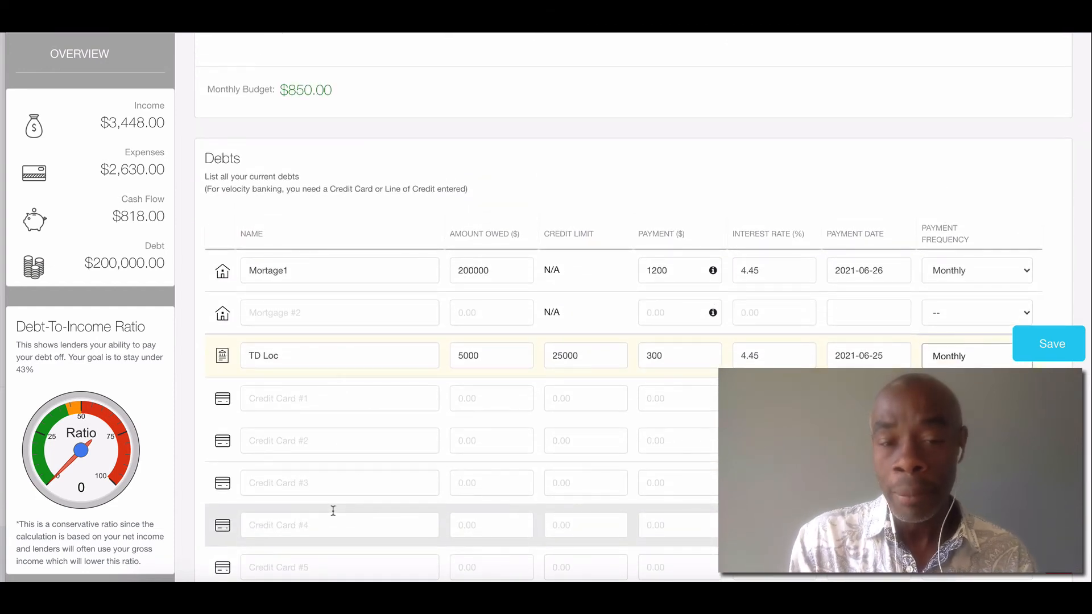
pyautogui.scroll(-3, 334, 511)
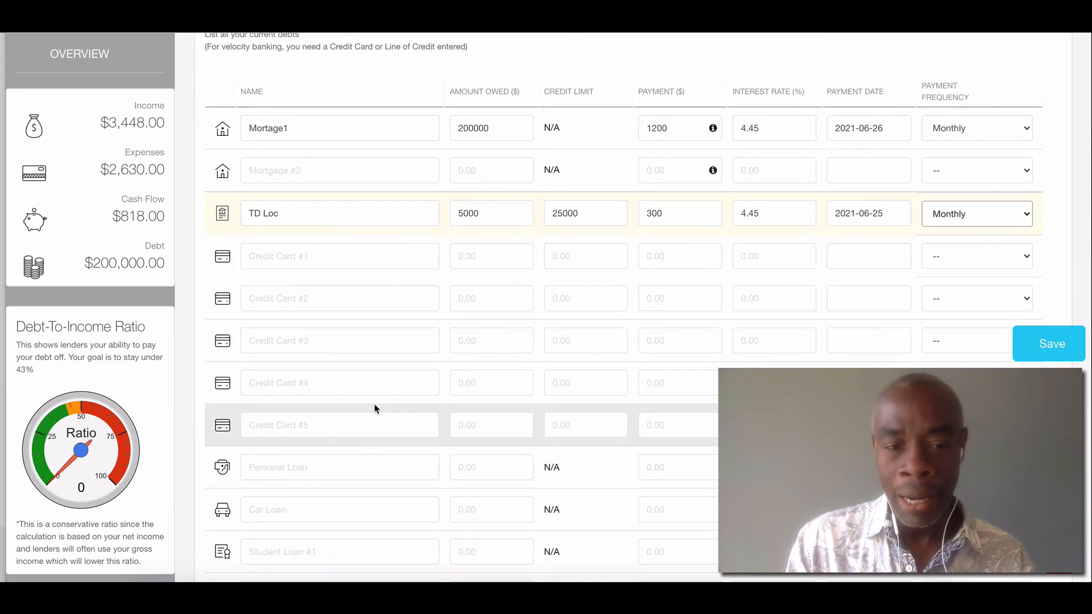
pyautogui.scroll(-3, 375, 408)
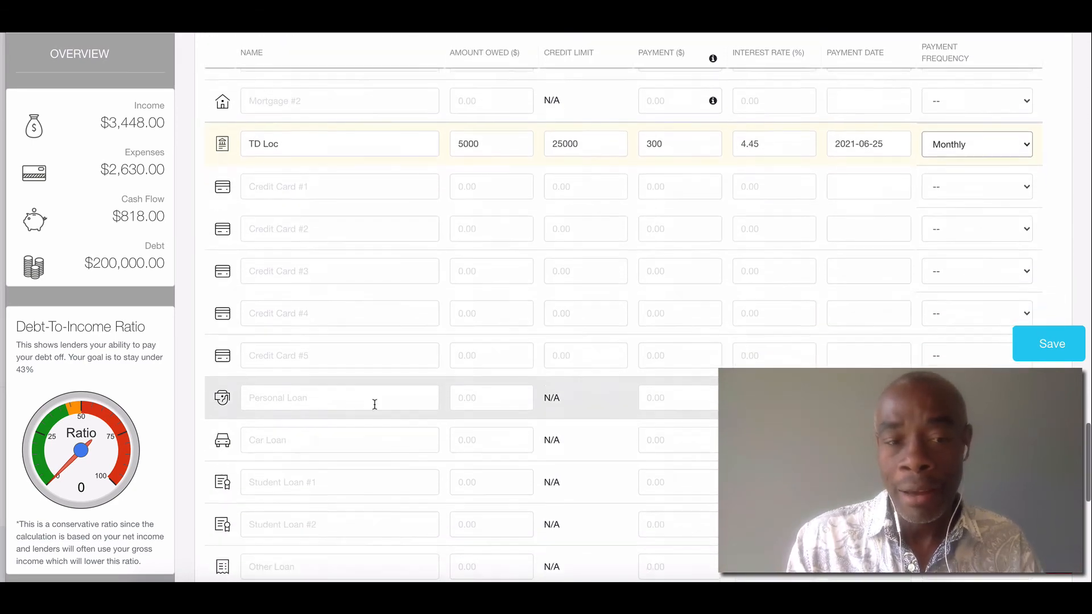
pyautogui.scroll(-2, 373, 407)
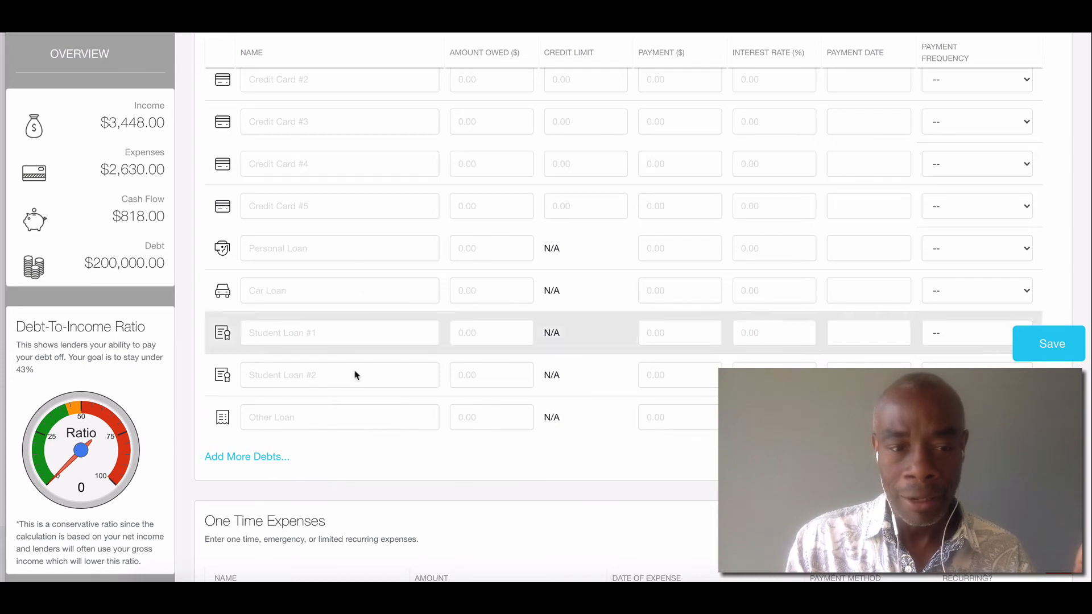
# Show the additional debt rows and make the first one a Credit Card named Amex Plat.
pyautogui.click(249, 457)
pyautogui.scroll(-5, 248, 457)
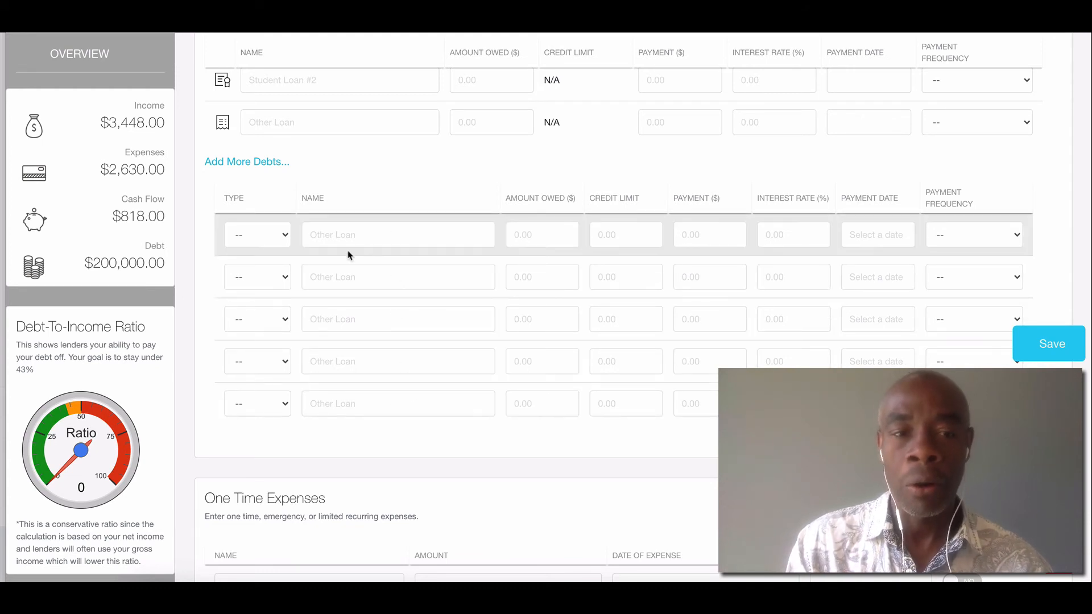
pyautogui.click(285, 237)
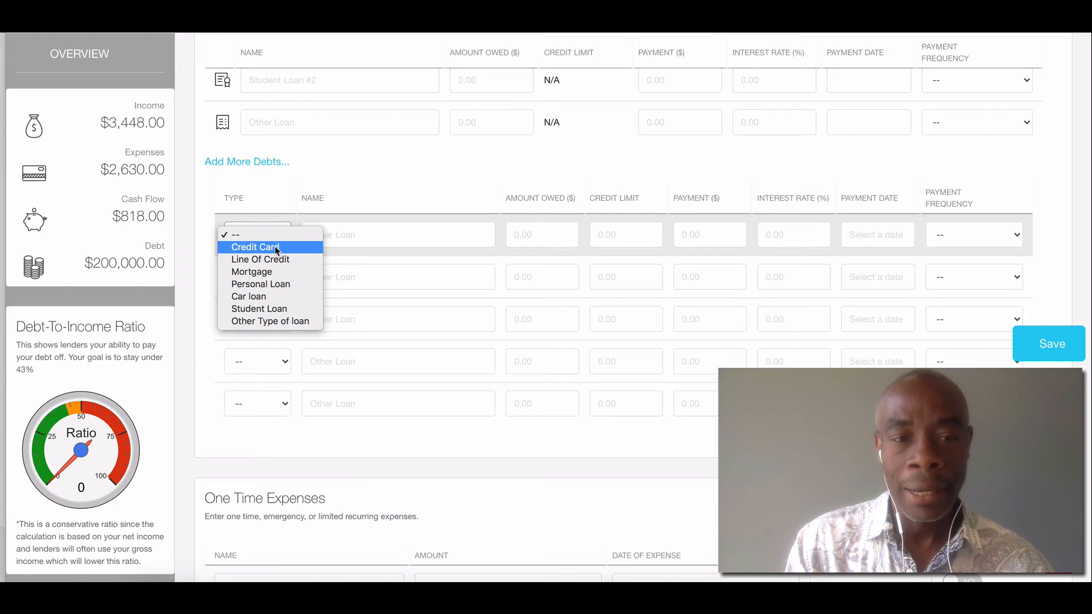
pyautogui.click(276, 249)
pyautogui.click(371, 234)
pyautogui.write('A')
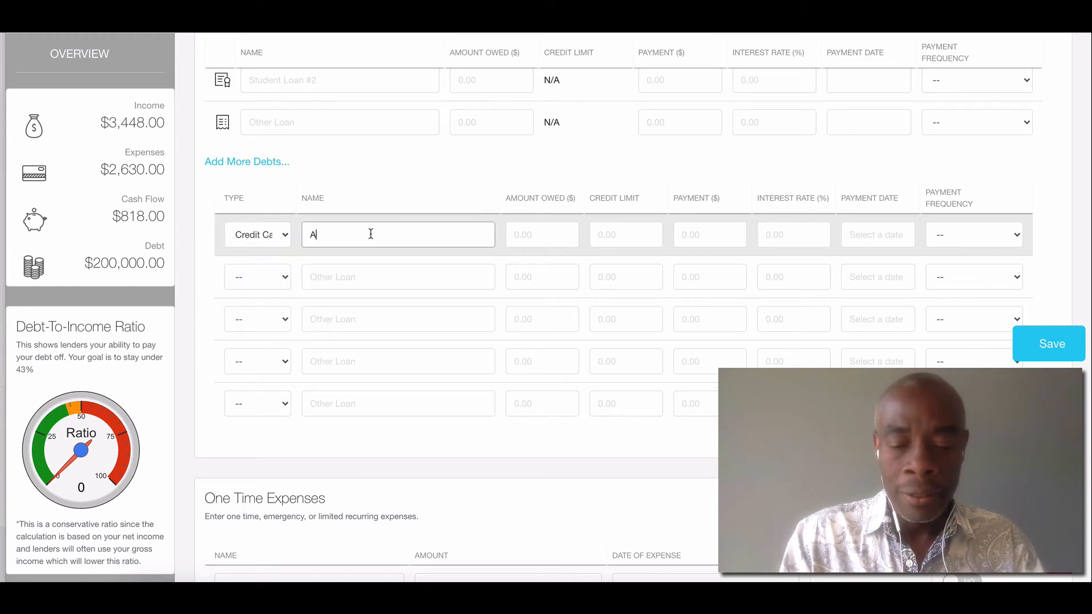
pyautogui.write('mex Plat')
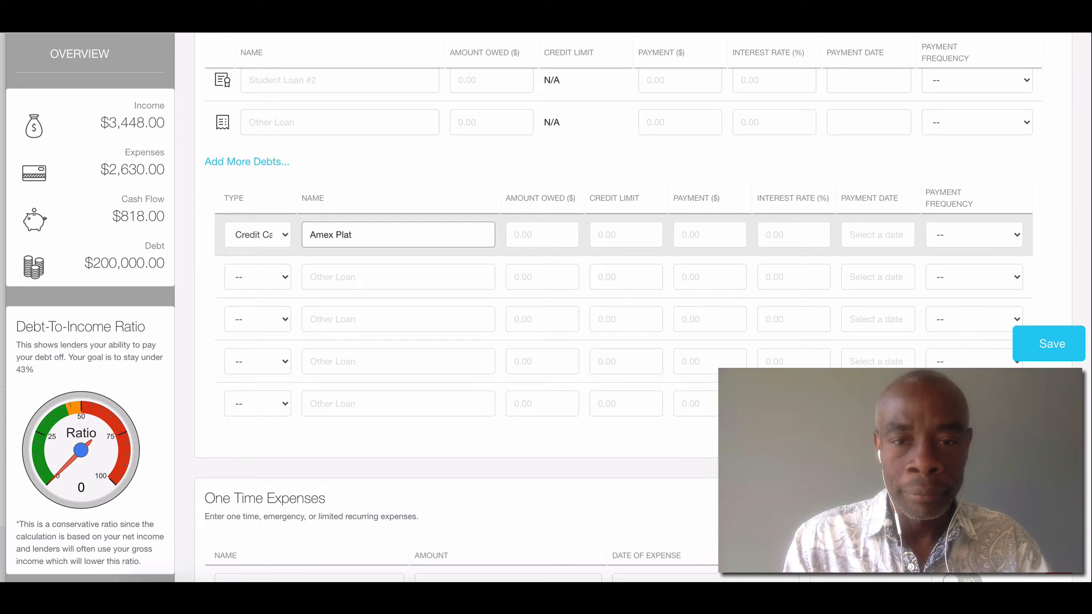
# Set the Amex Plat card's amount owed to 2000 and its credit limit to 35000.
pyautogui.press('Tab')
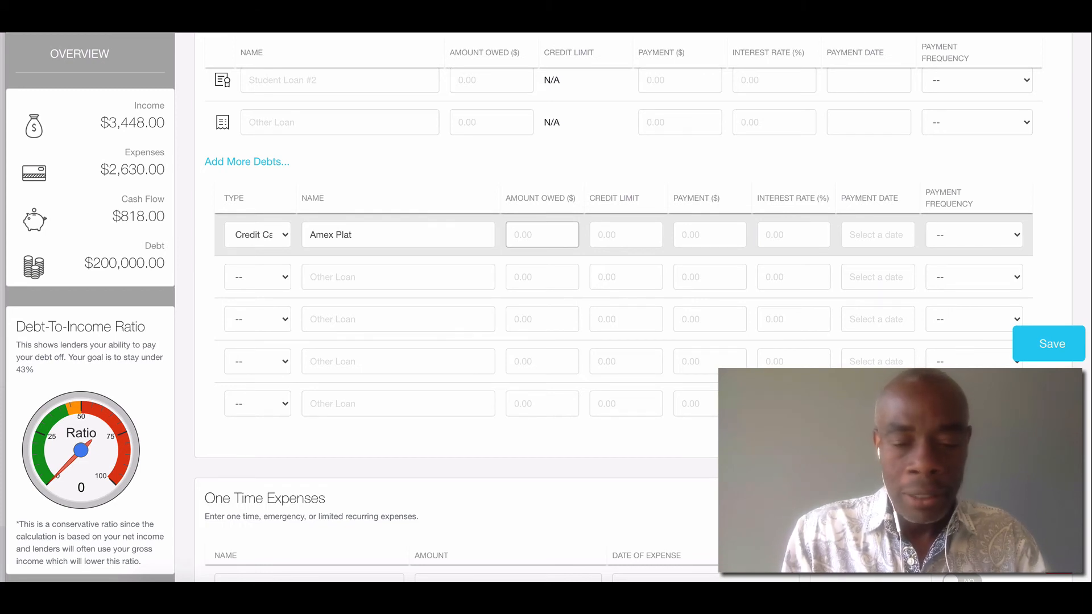
pyautogui.write('2000')
pyautogui.press('Tab')
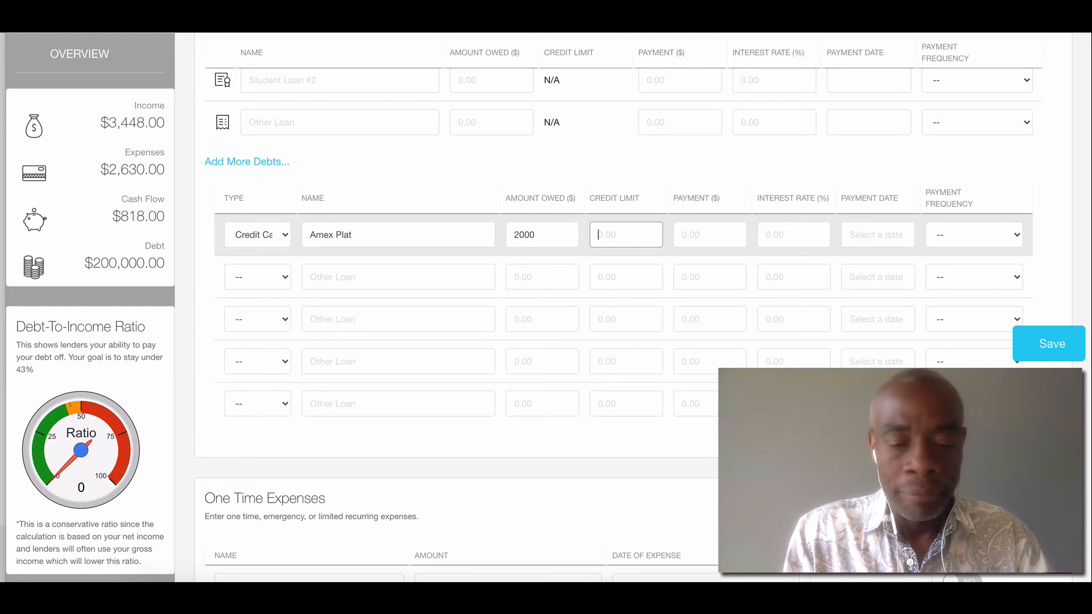
pyautogui.write('4')
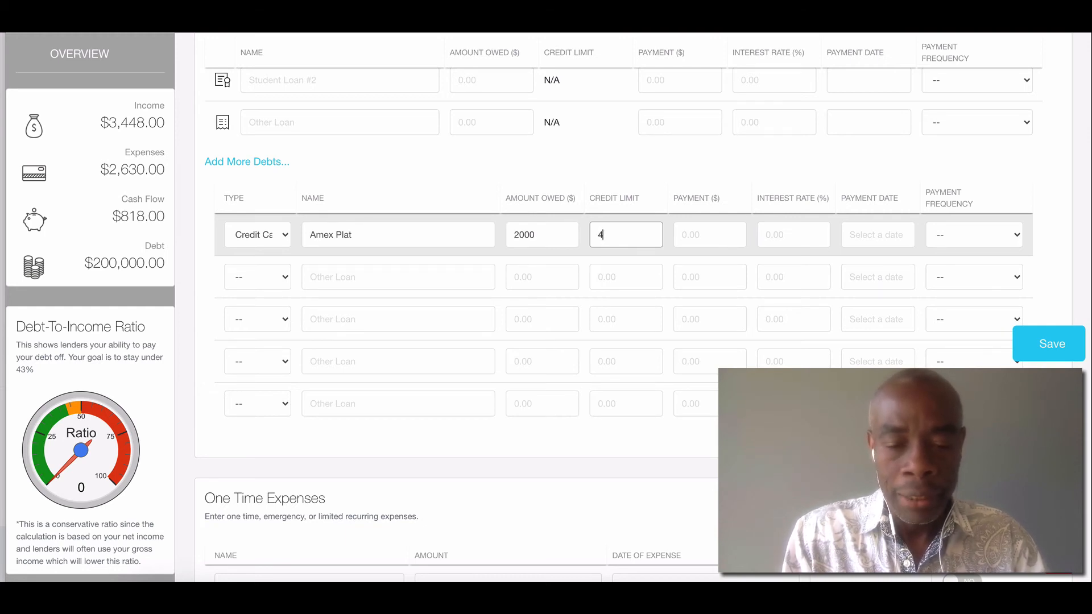
pyautogui.press('BackSpace')
pyautogui.write('35000')
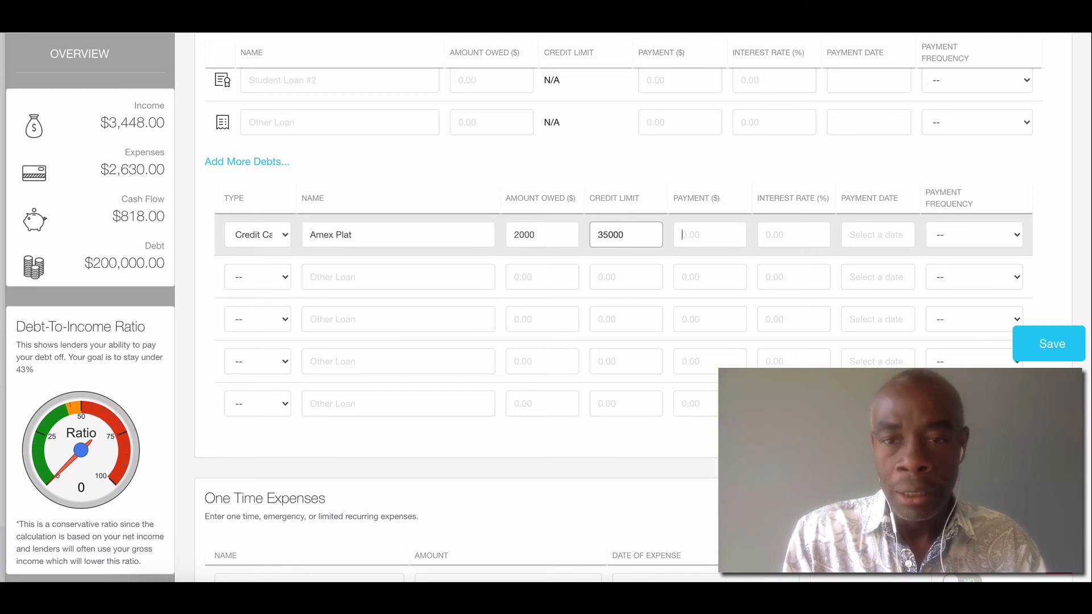
# Set the Amex Plat card's payment to 120 and its interest rate to 22.2.
pyautogui.click(682, 235)
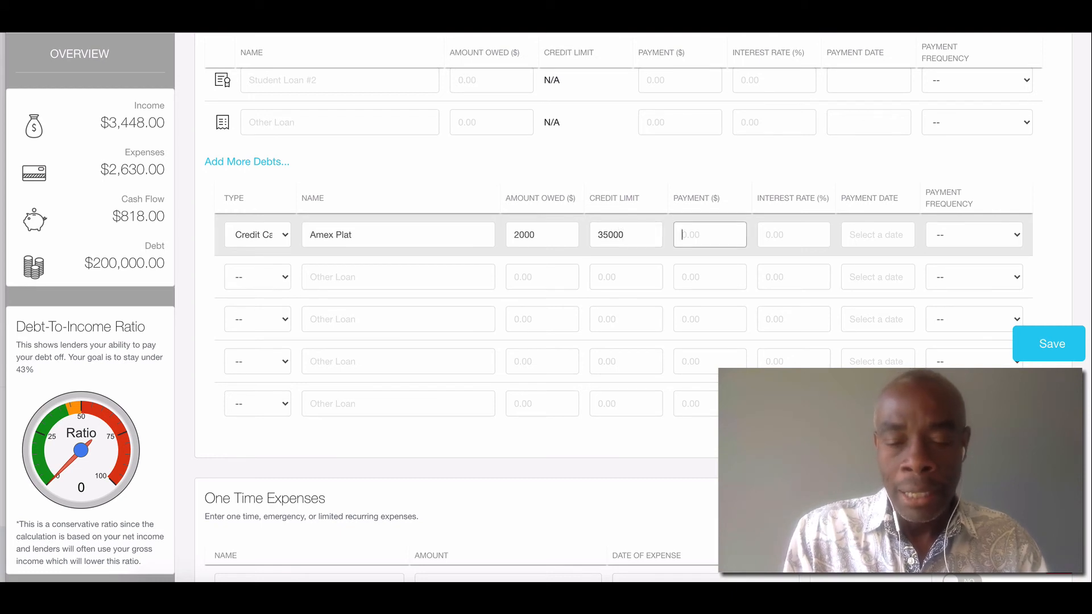
pyautogui.write('120')
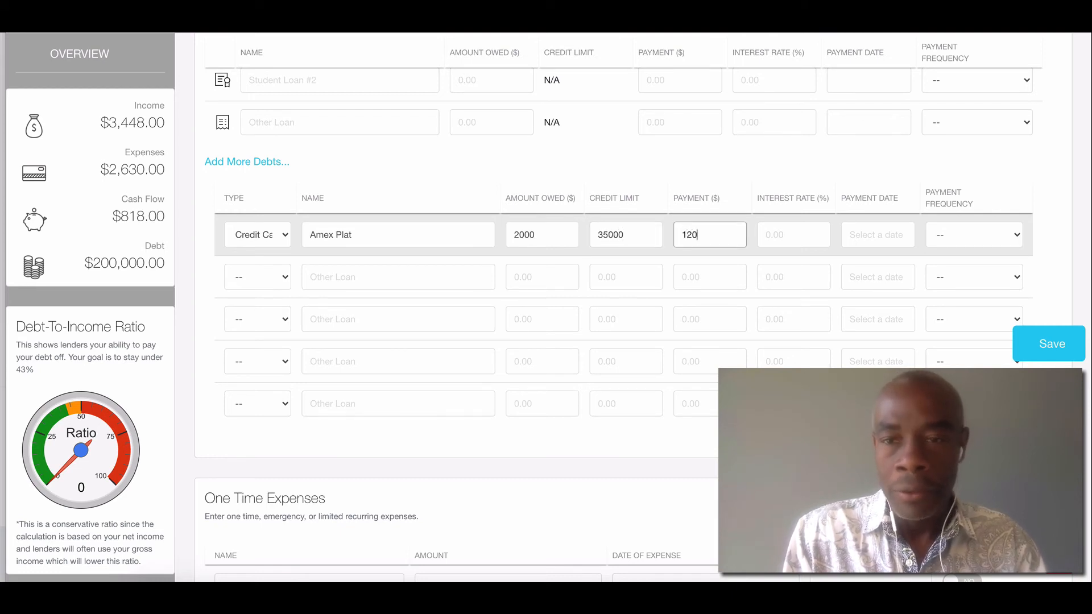
pyautogui.press('Tab')
pyautogui.write('2')
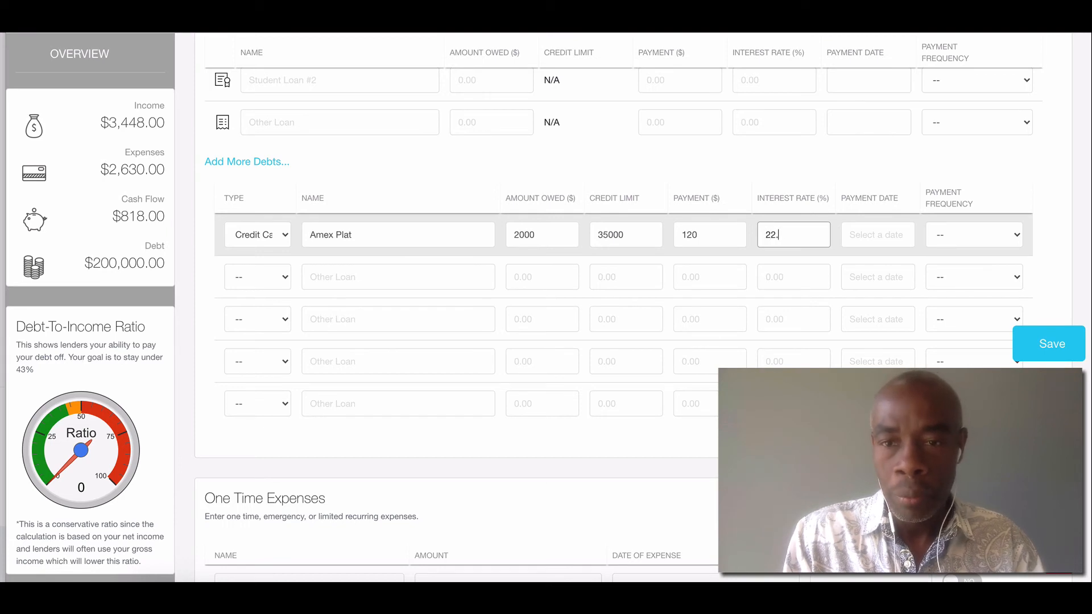
# Schedule the Amex Plat card's payment as Monthly with the payment date 2021-07-02, and save the entries.
pyautogui.press('Tab')
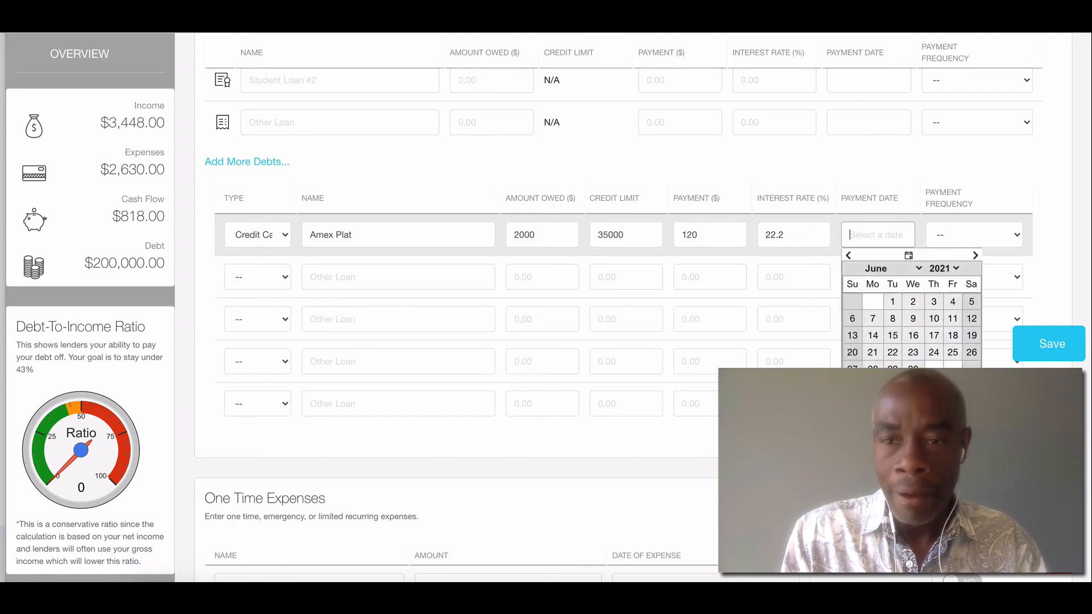
pyautogui.click(974, 255)
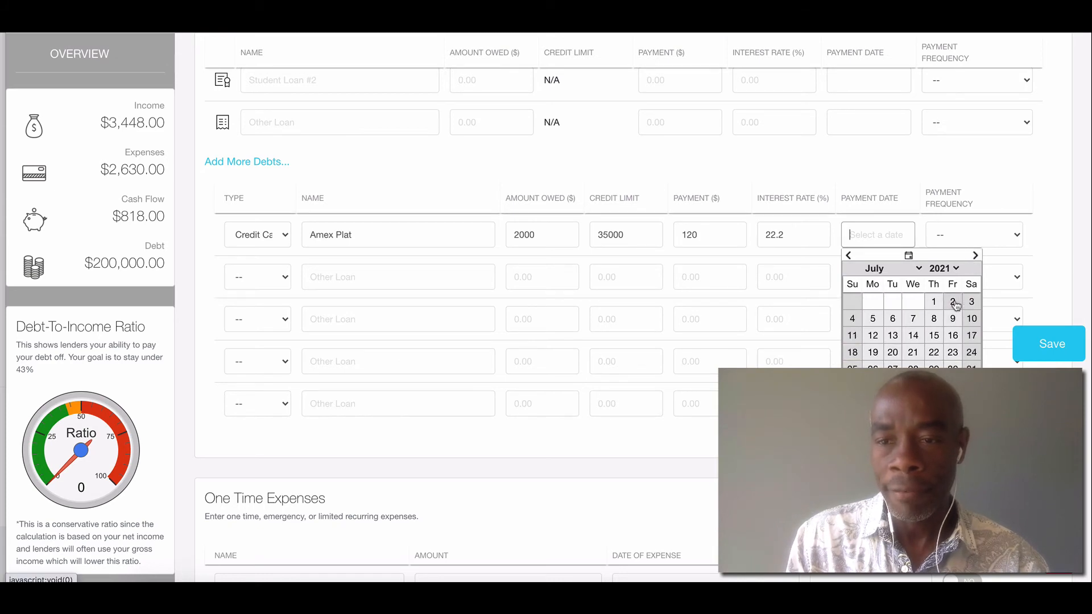
pyautogui.click(952, 301)
pyautogui.click(963, 238)
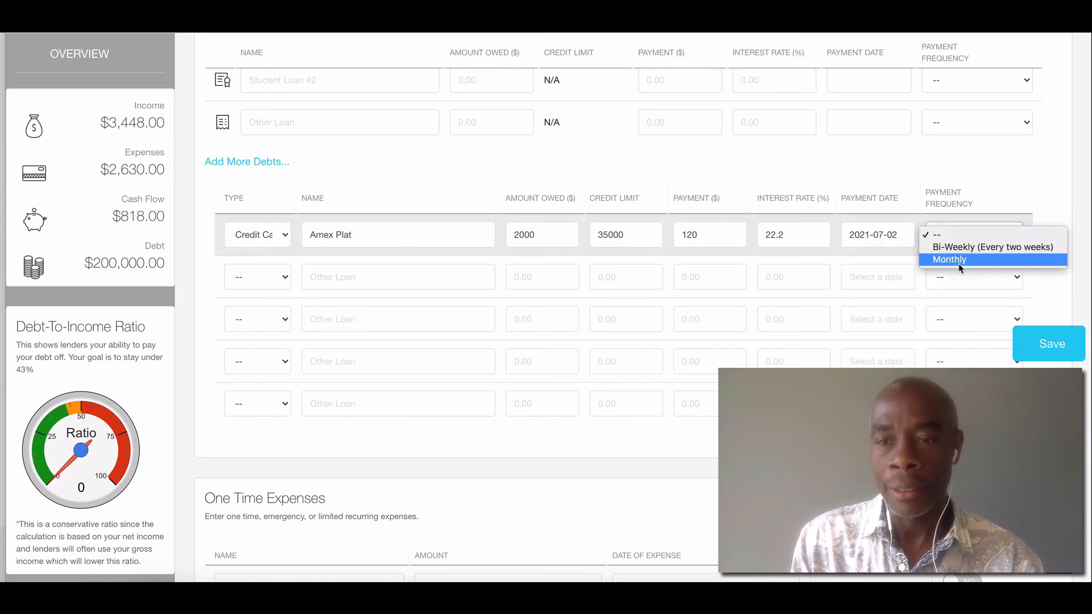
pyautogui.click(957, 261)
pyautogui.click(1045, 339)
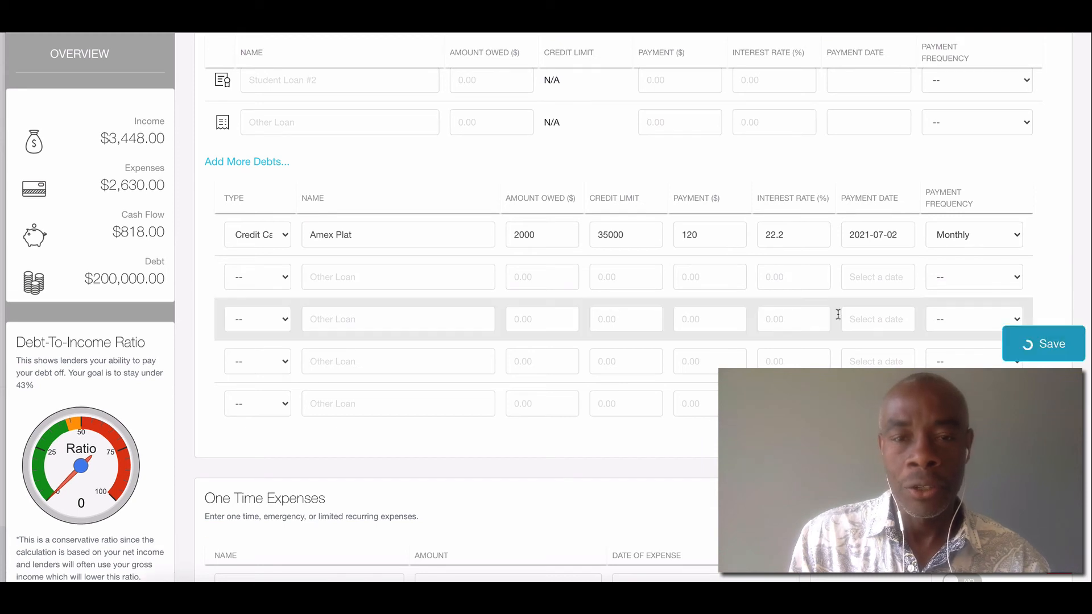
# Name the Credit Card #1 row under Debts Citbank.
pyautogui.scroll(4, 685, 259)
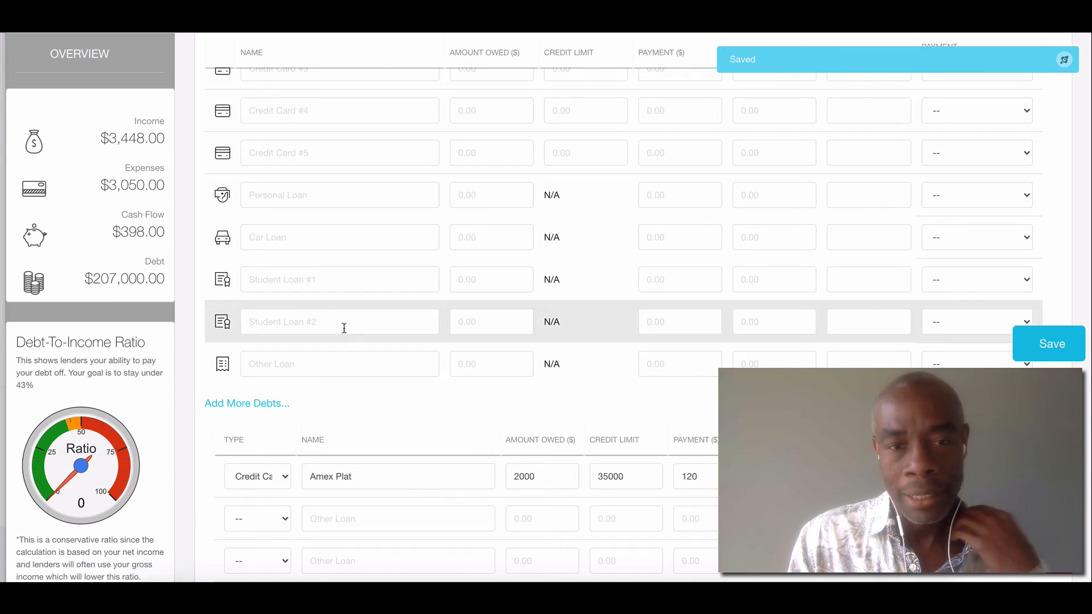
pyautogui.scroll(3, 423, 367)
pyautogui.scroll(3, 424, 367)
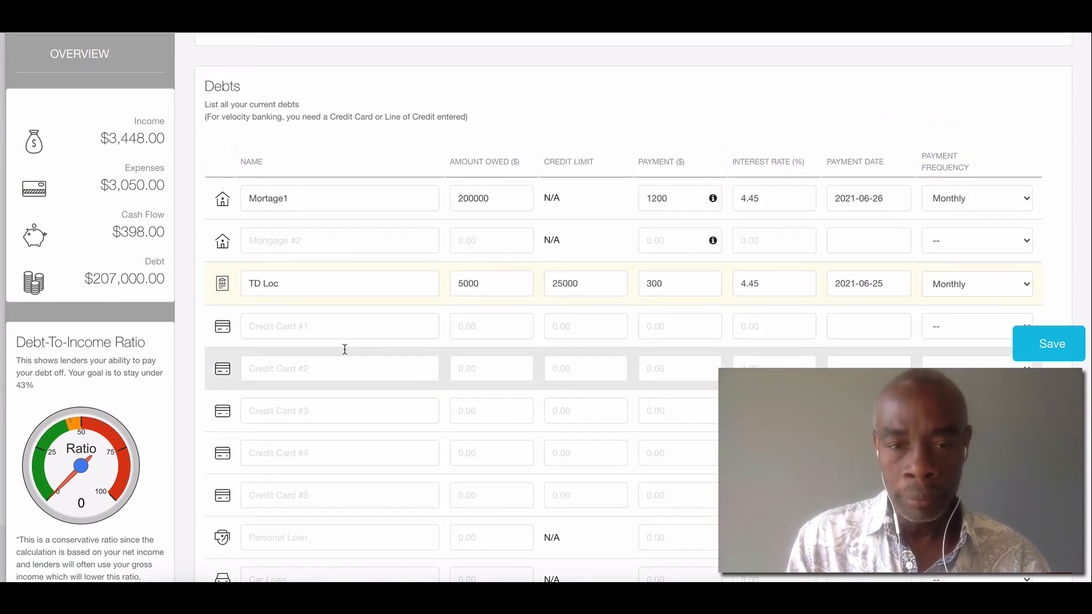
pyautogui.click(313, 335)
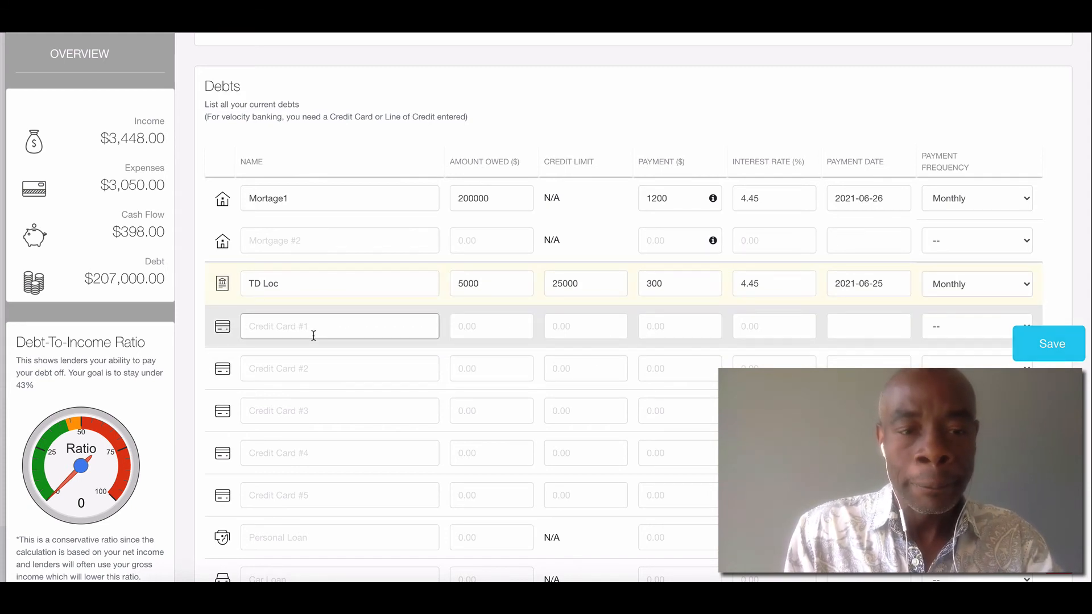
pyautogui.write('a')
pyautogui.press('BackSpace')
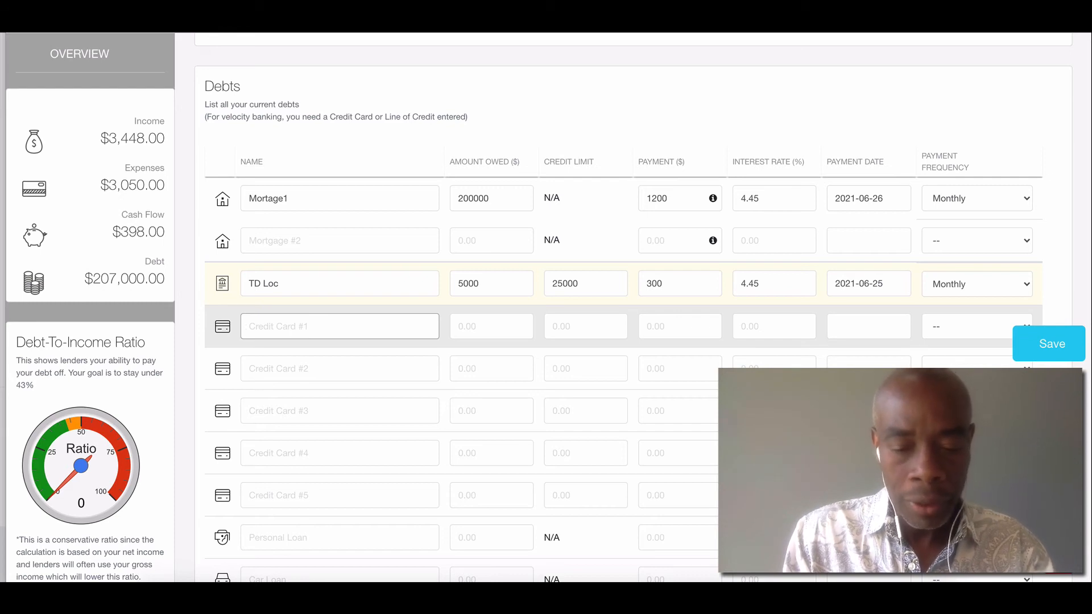
pyautogui.write('Citbank')
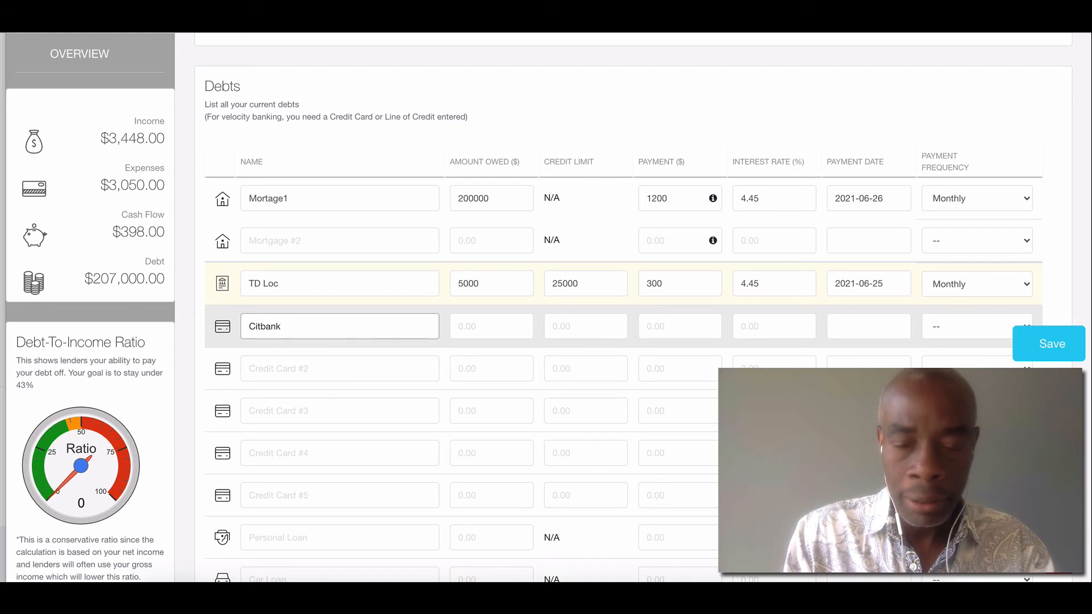
# Set the Citbank card's amount owed to 6000, its credit limit to 6500 and its payment to 200.
pyautogui.press('Tab')
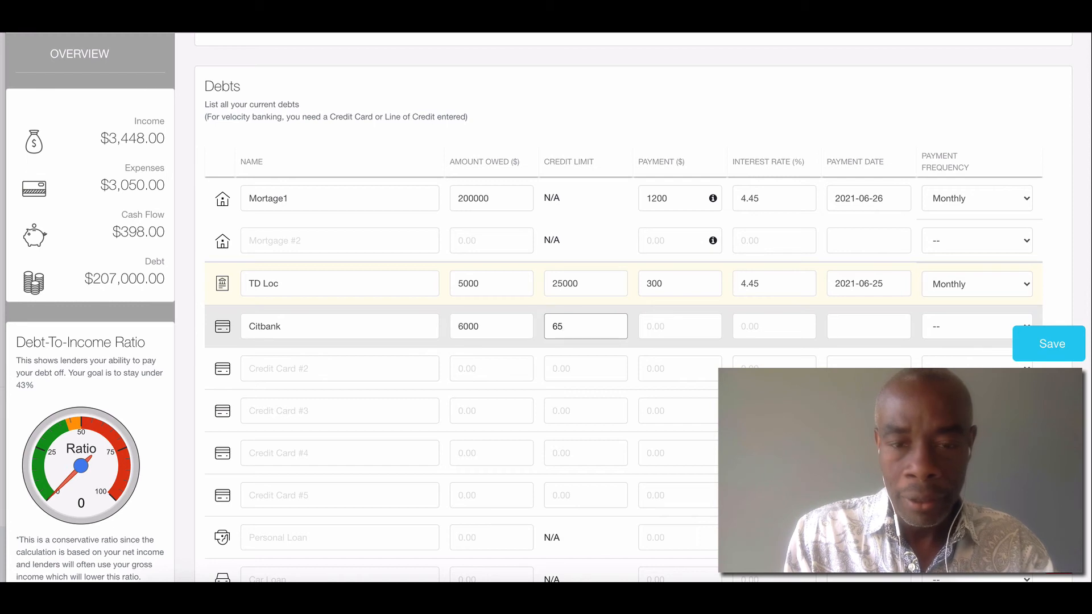
pyautogui.write('00')
pyautogui.press('Tab')
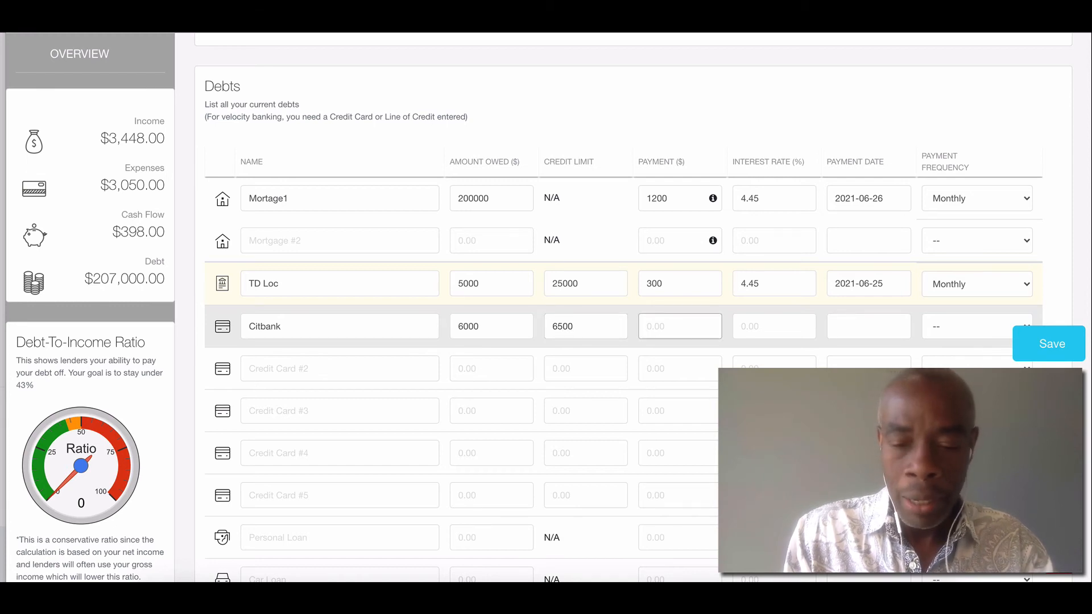
pyautogui.write('200')
# Set the Citbank card's interest rate to 19.99 and open its payment date for entry.
pyautogui.press('Tab')
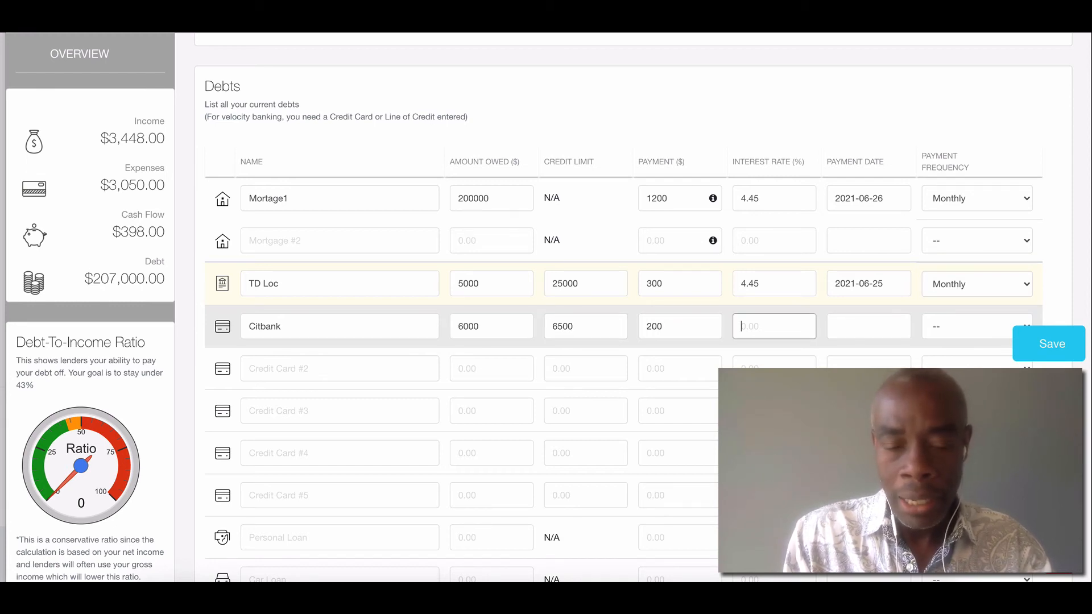
pyautogui.write('1')
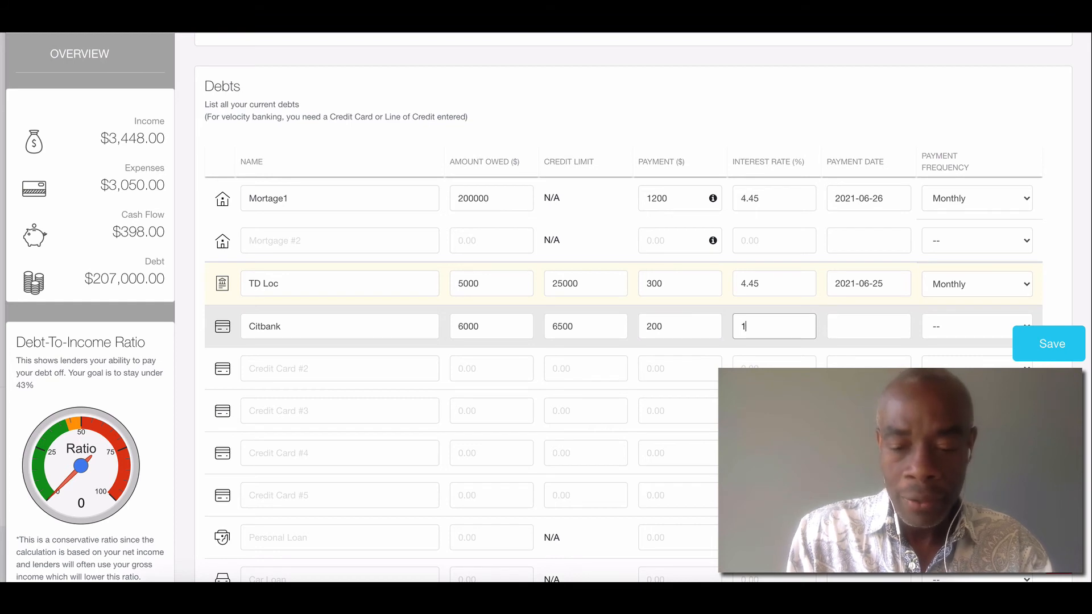
pyautogui.write('9.99')
pyautogui.press('Tab')
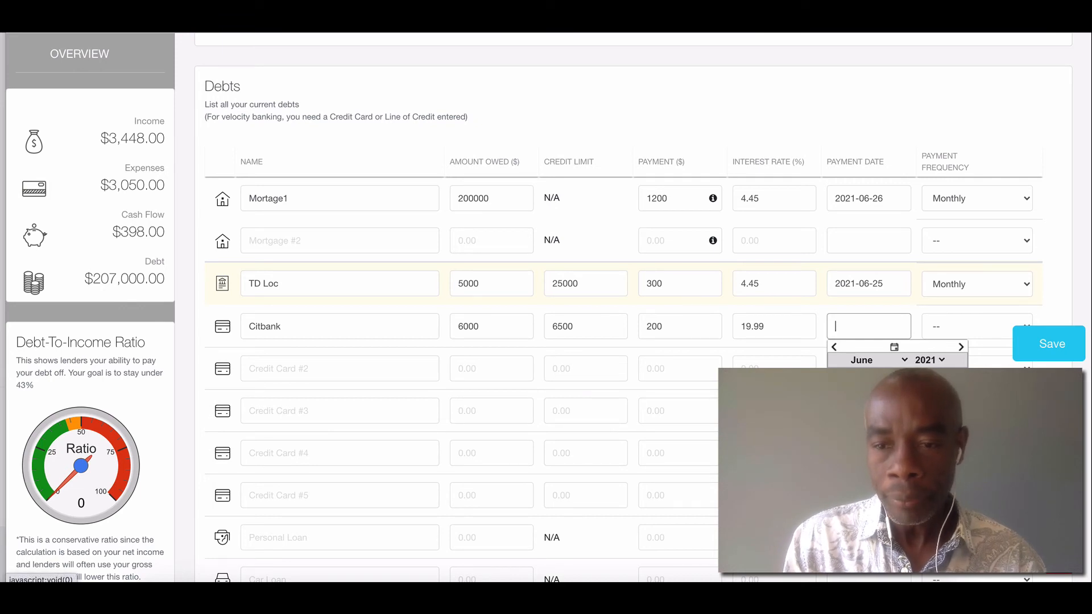
# Schedule the Citbank card's payment as Monthly with the payment date 2021-06-01, and save the entries.
pyautogui.click(878, 388)
pyautogui.click(955, 326)
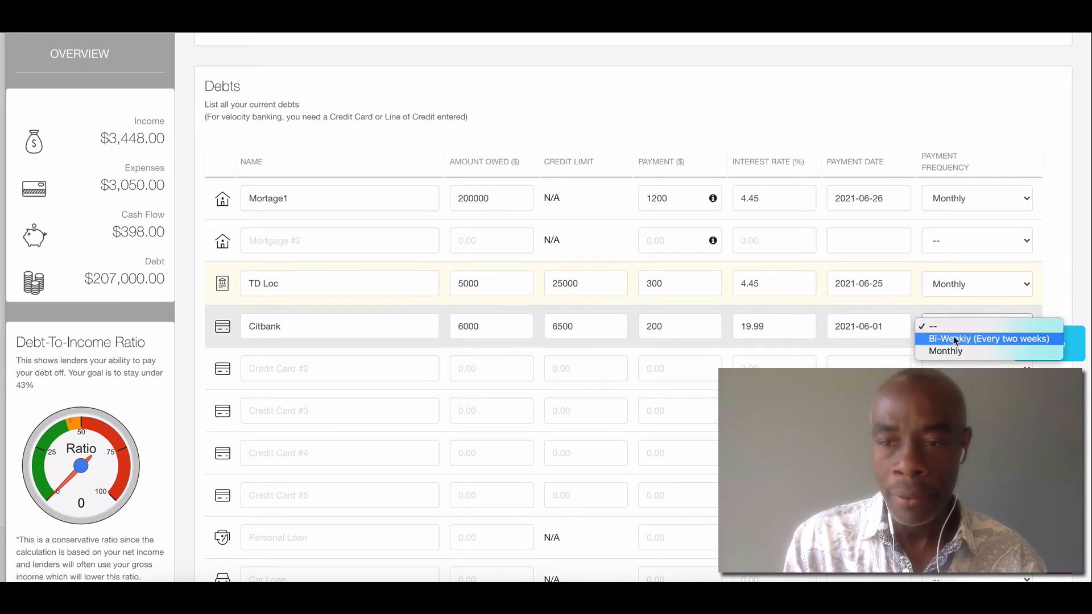
pyautogui.click(954, 349)
pyautogui.scroll(-2, 694, 421)
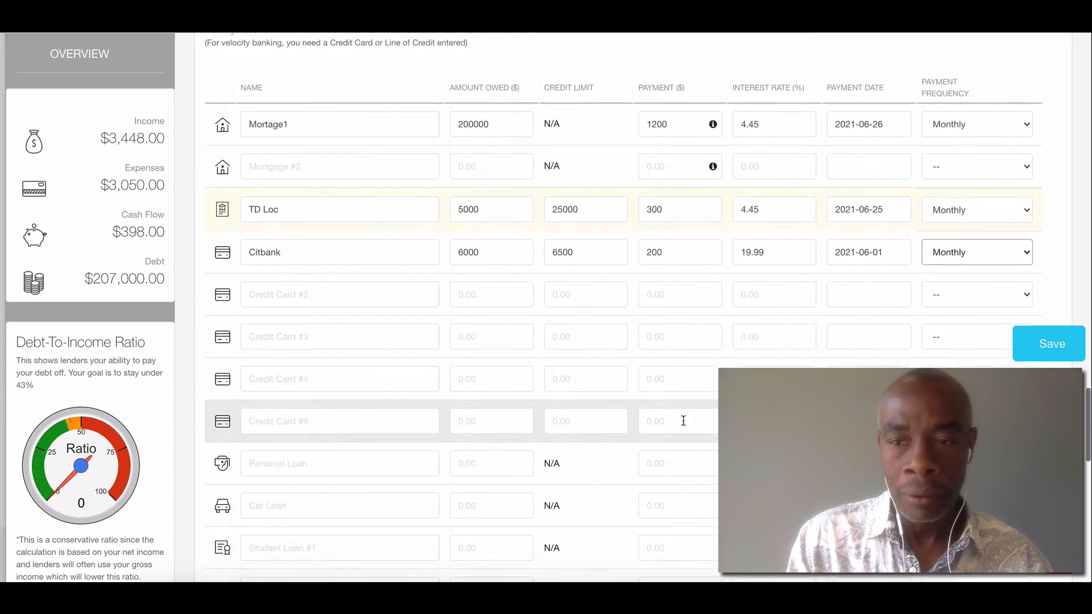
pyautogui.scroll(-1, 683, 421)
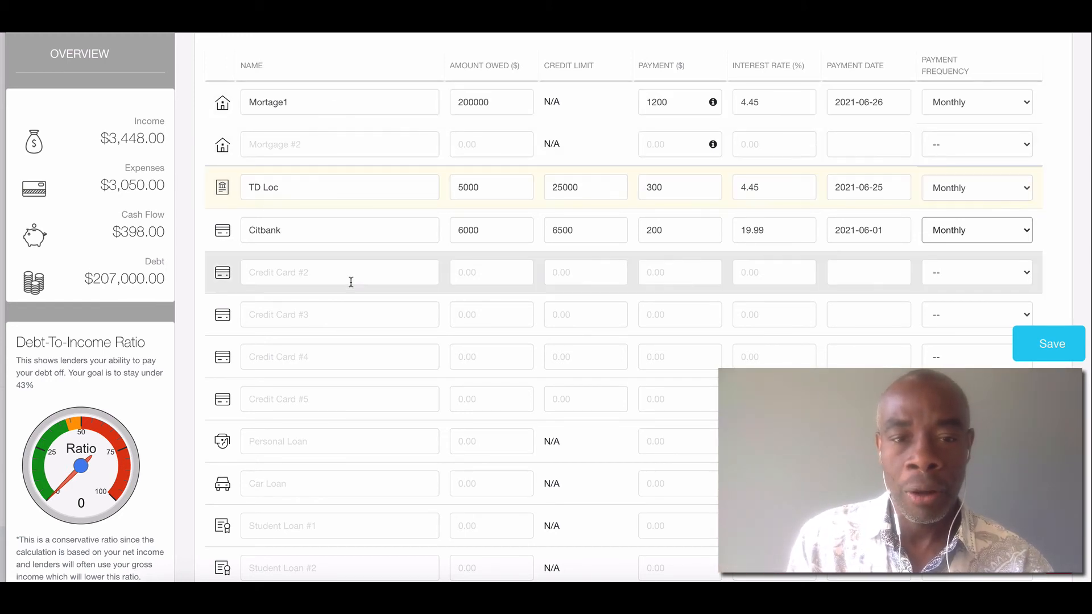
pyautogui.scroll(-4, 360, 356)
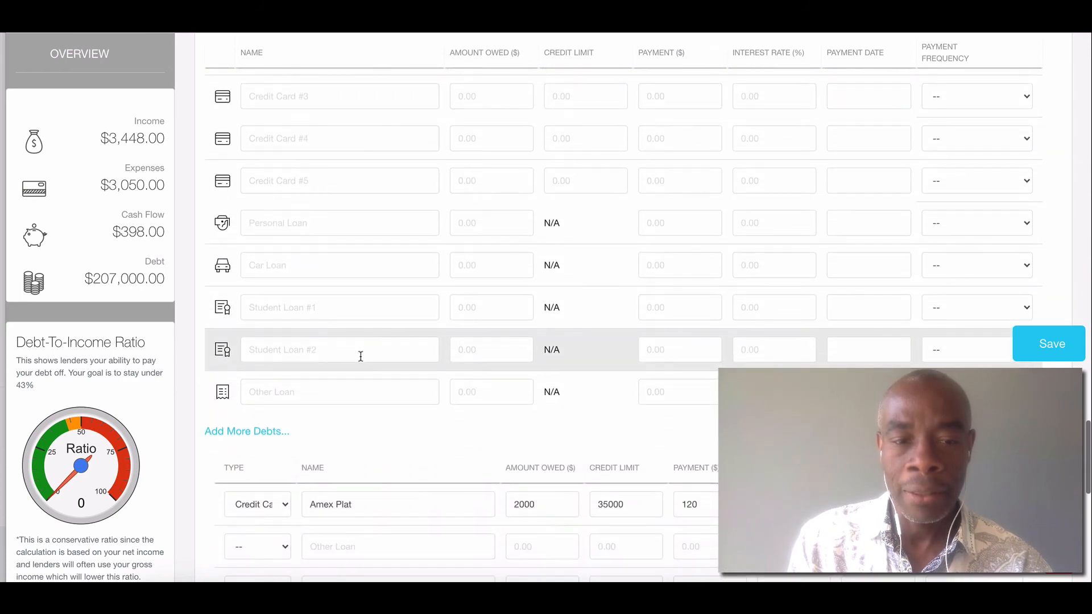
pyautogui.scroll(-1, 356, 505)
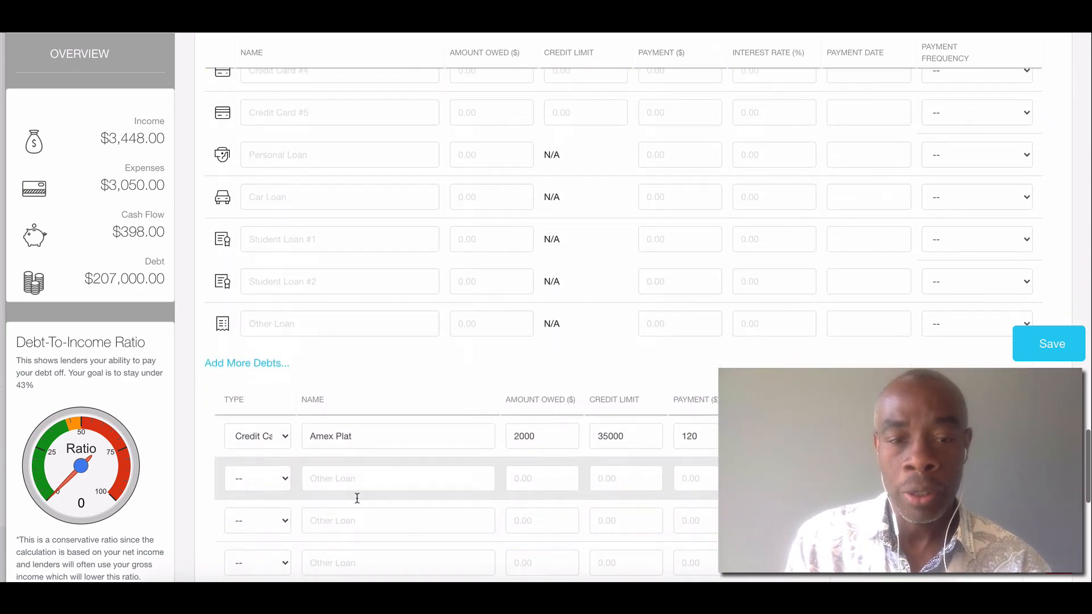
pyautogui.scroll(1, 373, 431)
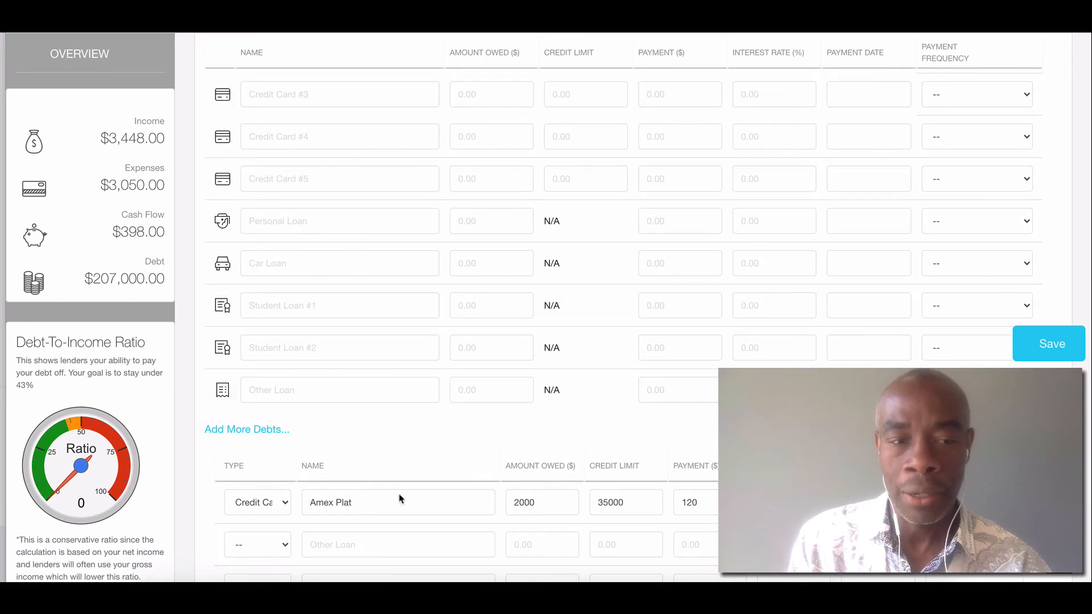
pyautogui.scroll(-3, 397, 563)
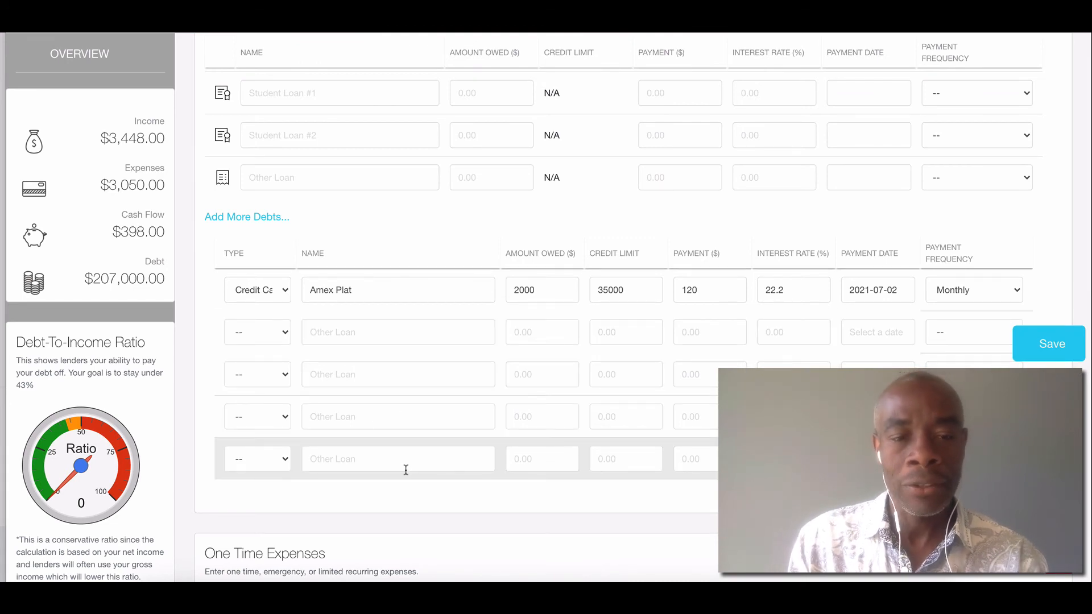
pyautogui.scroll(-2, 406, 470)
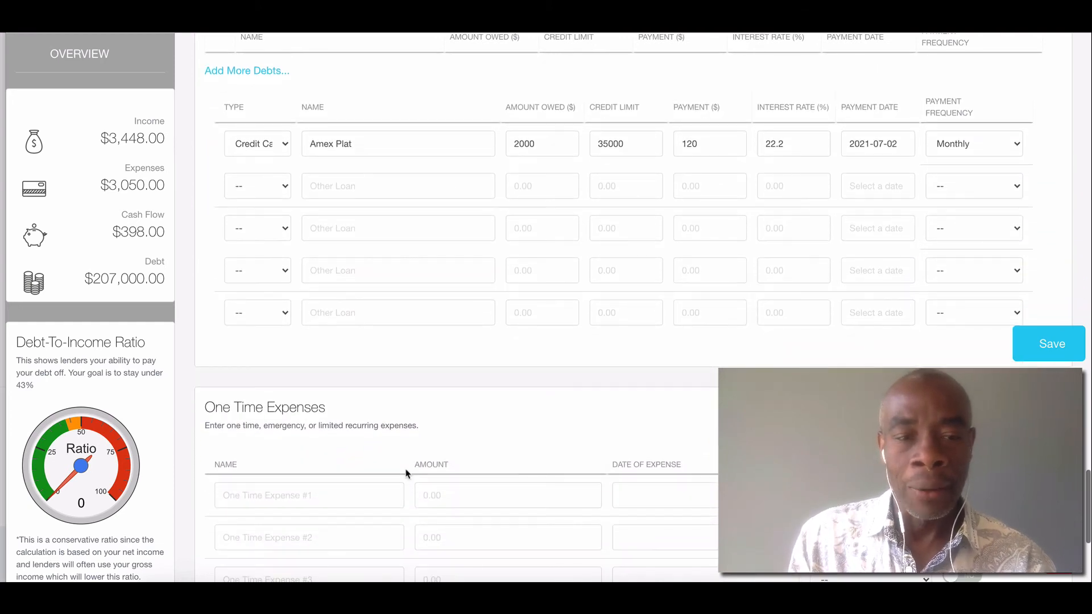
pyautogui.scroll(-2, 406, 472)
pyautogui.click(1045, 344)
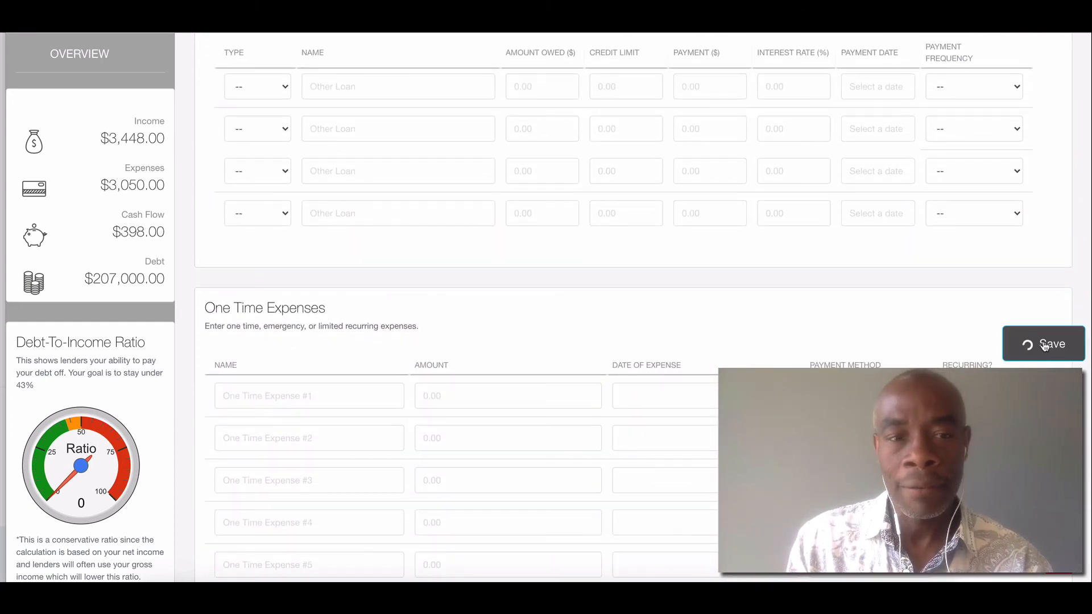
# Review the entered debts, comparing the Citbank and Amex Plat card payments with the mortgage and line of credit.
pyautogui.scroll(-1, 501, 344)
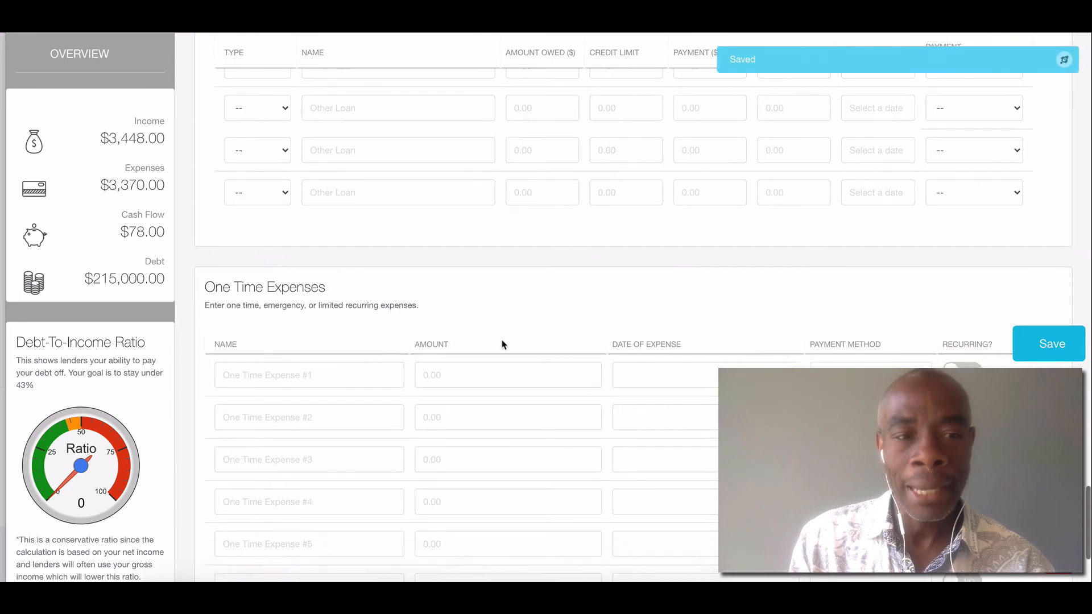
pyautogui.scroll(-1, 501, 344)
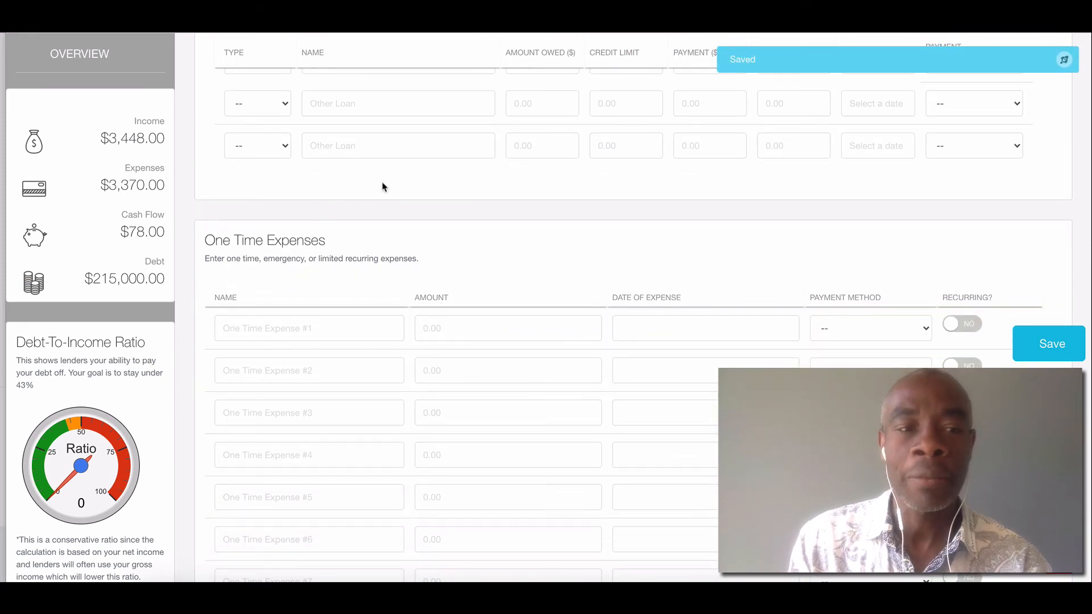
pyautogui.scroll(7, 382, 186)
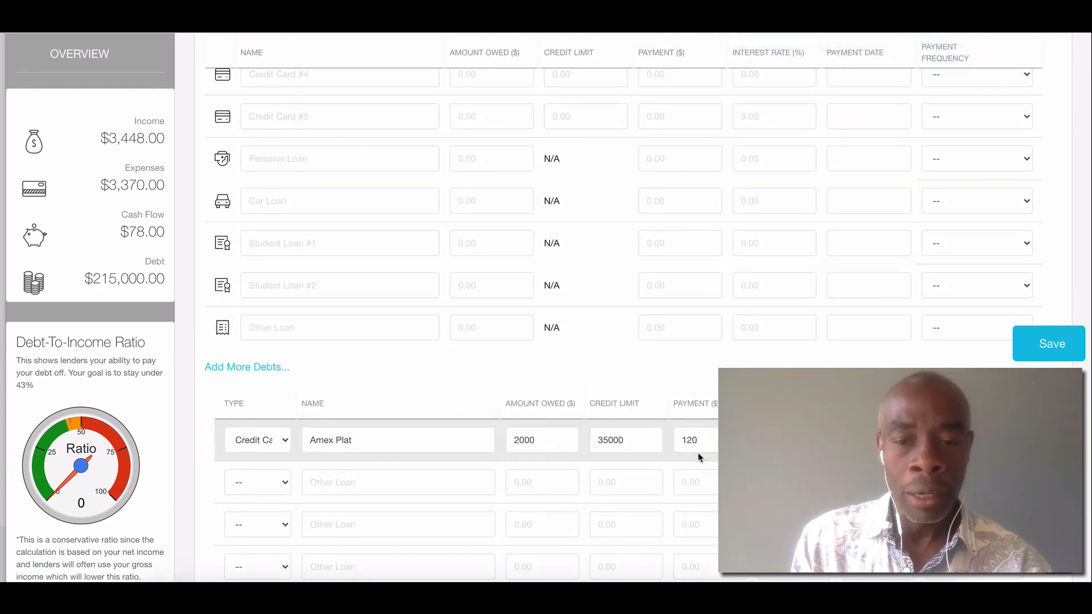
pyautogui.scroll(7, 695, 449)
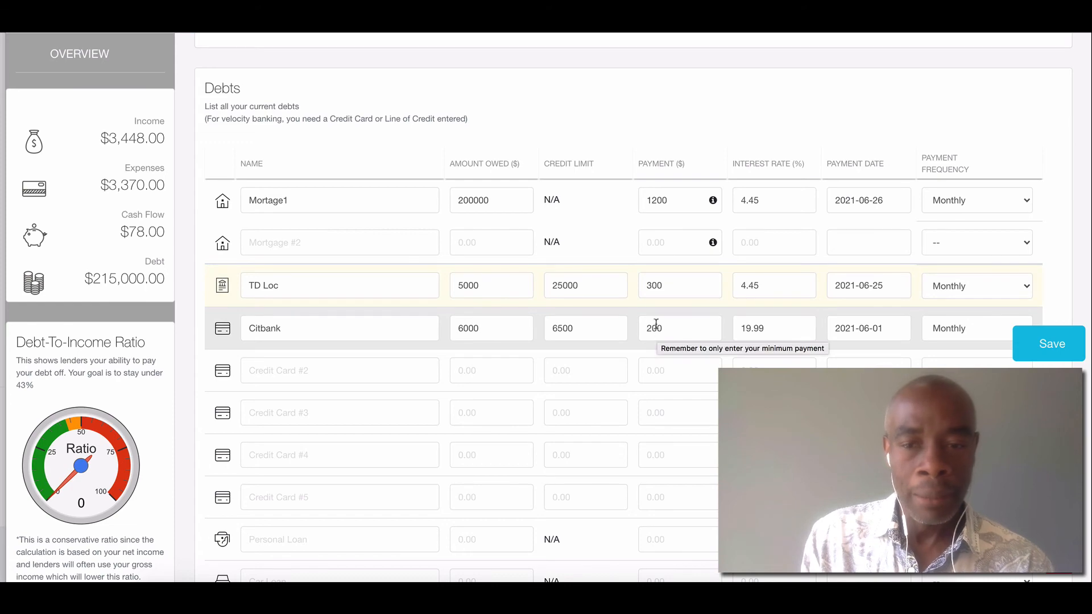
pyautogui.scroll(-2, 648, 401)
pyautogui.scroll(-7, 648, 401)
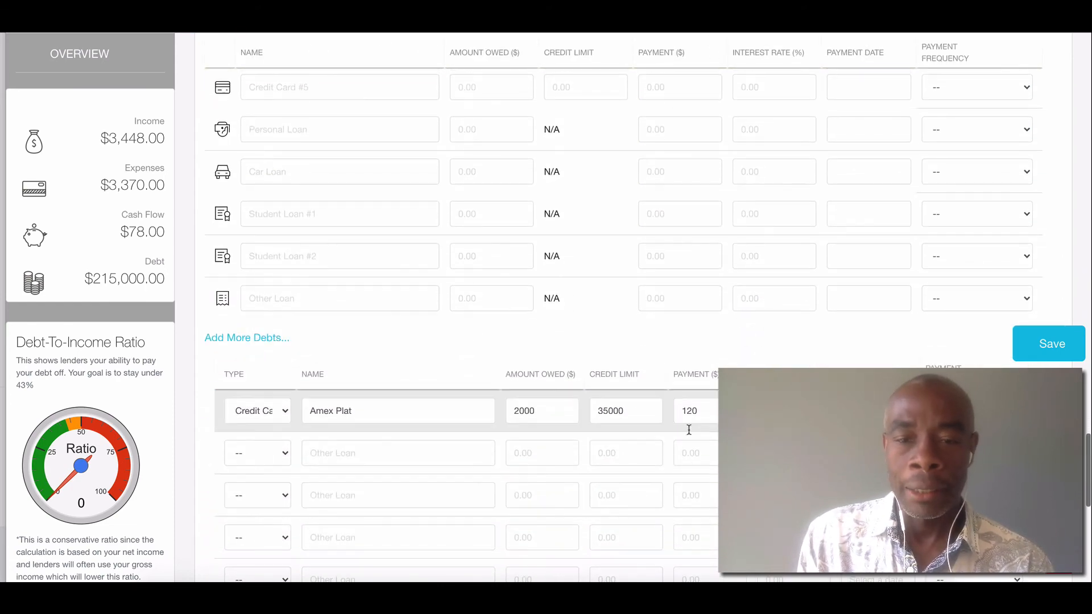
pyautogui.scroll(12, 631, 403)
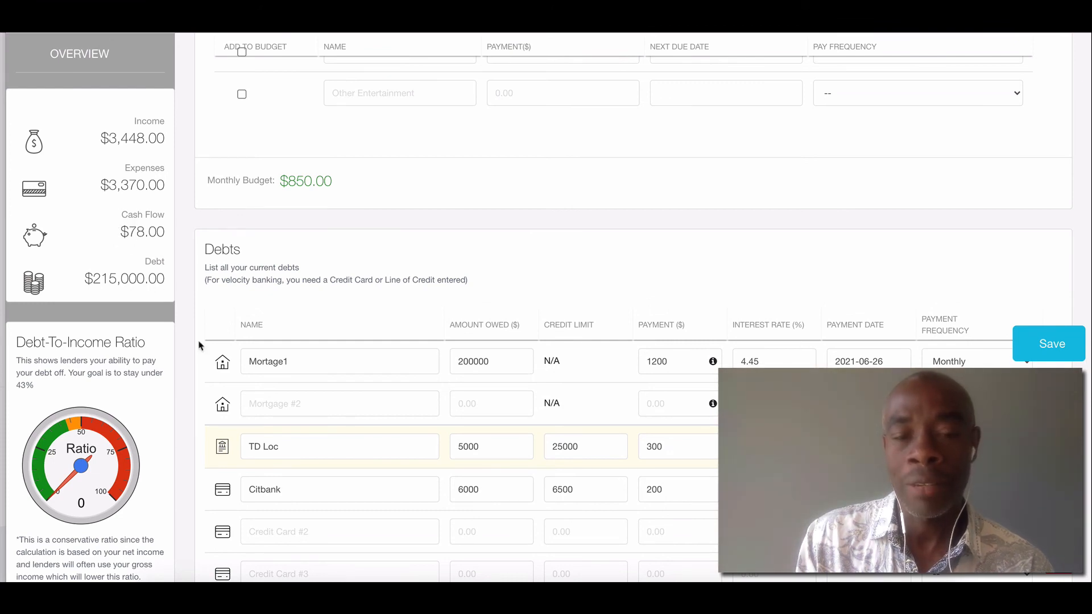
pyautogui.scroll(-3, 468, 471)
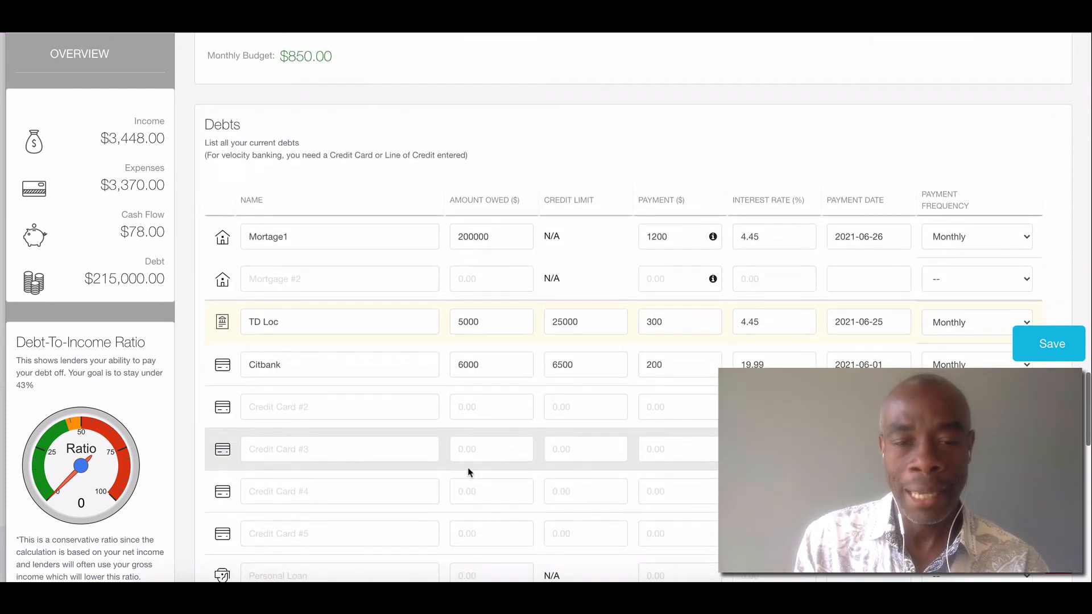
pyautogui.scroll(-2, 469, 471)
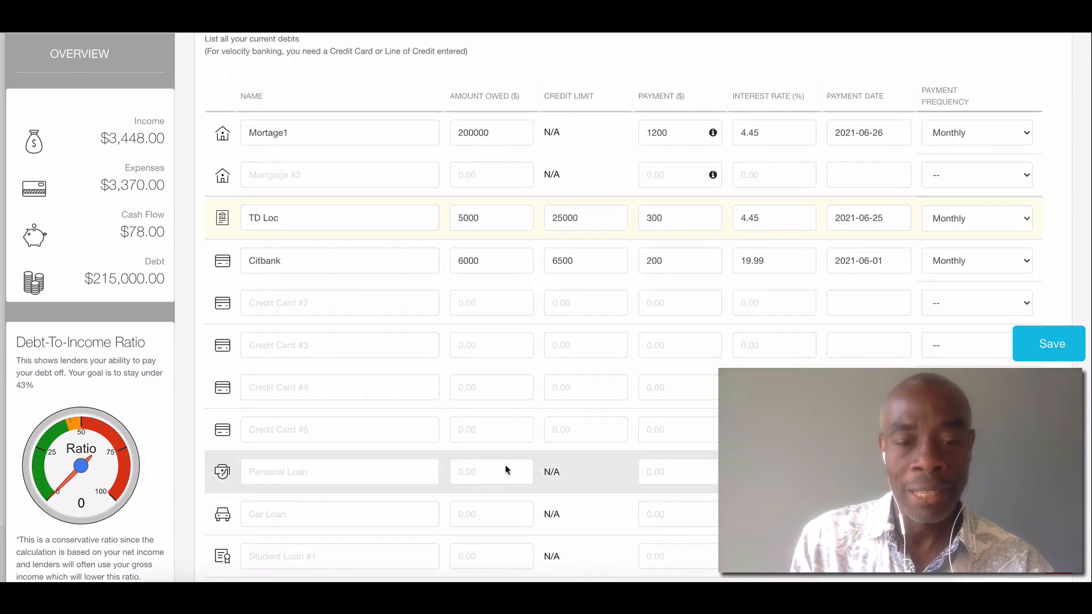
pyautogui.scroll(-6, 509, 469)
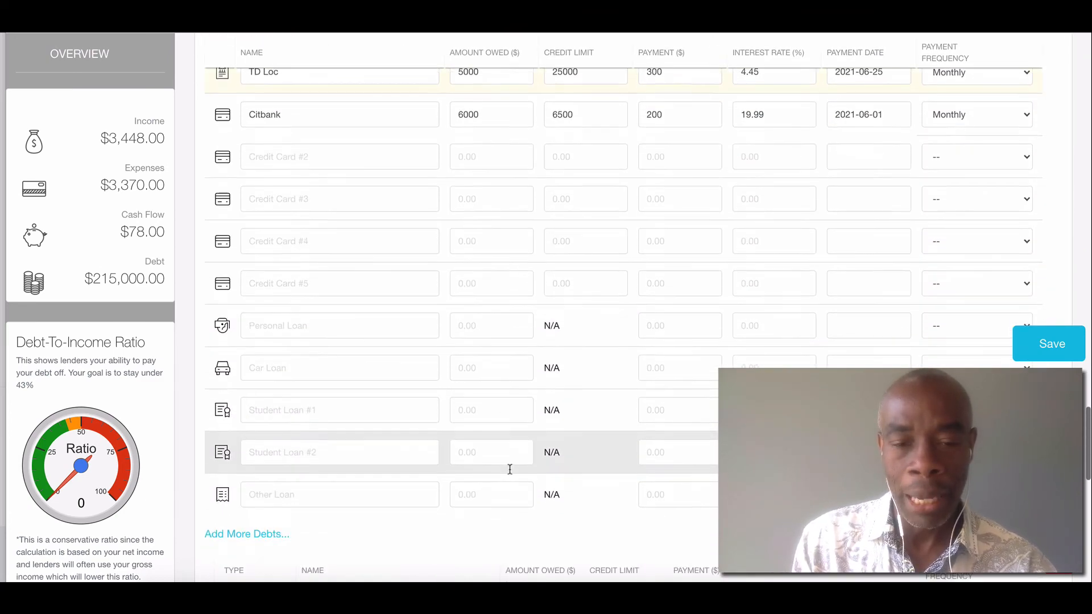
pyautogui.scroll(-9, 509, 469)
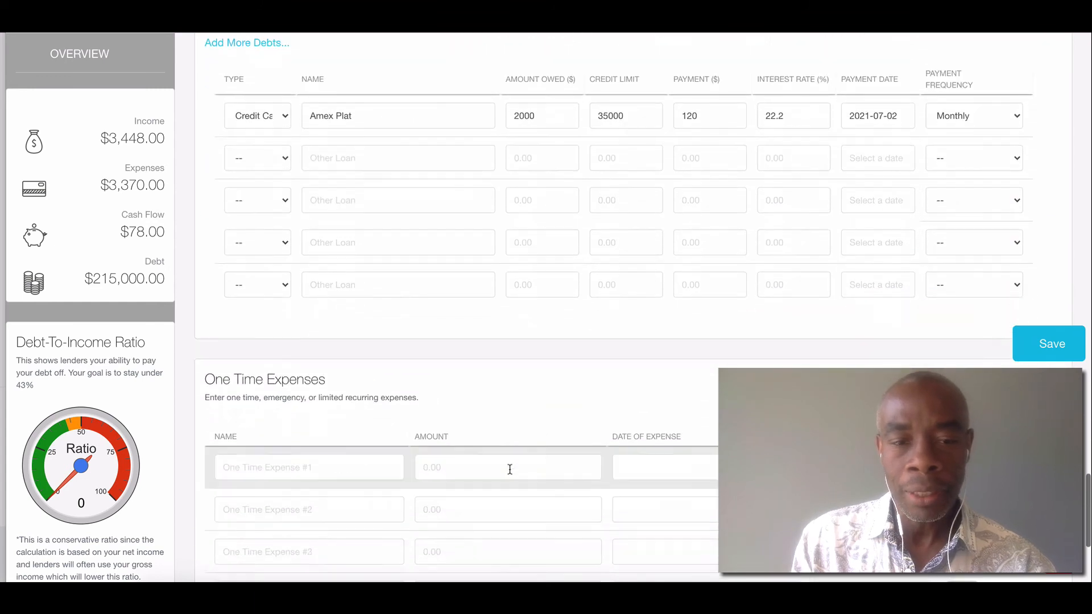
# Name the first one-time expense Roof and set its amount to 18000.
pyautogui.scroll(-2, 510, 473)
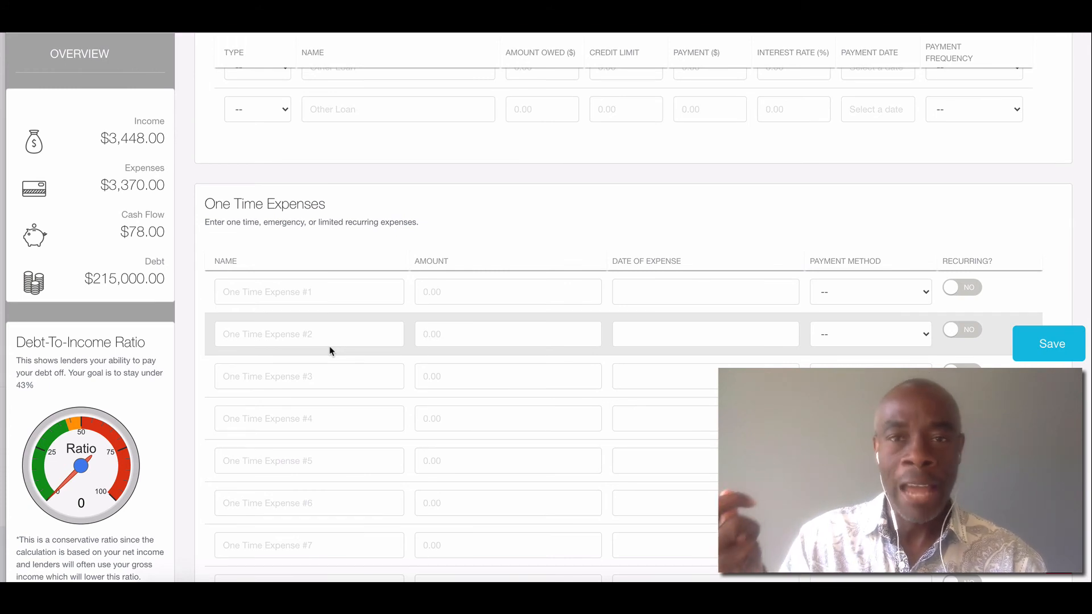
pyautogui.click(271, 291)
pyautogui.write('Roof')
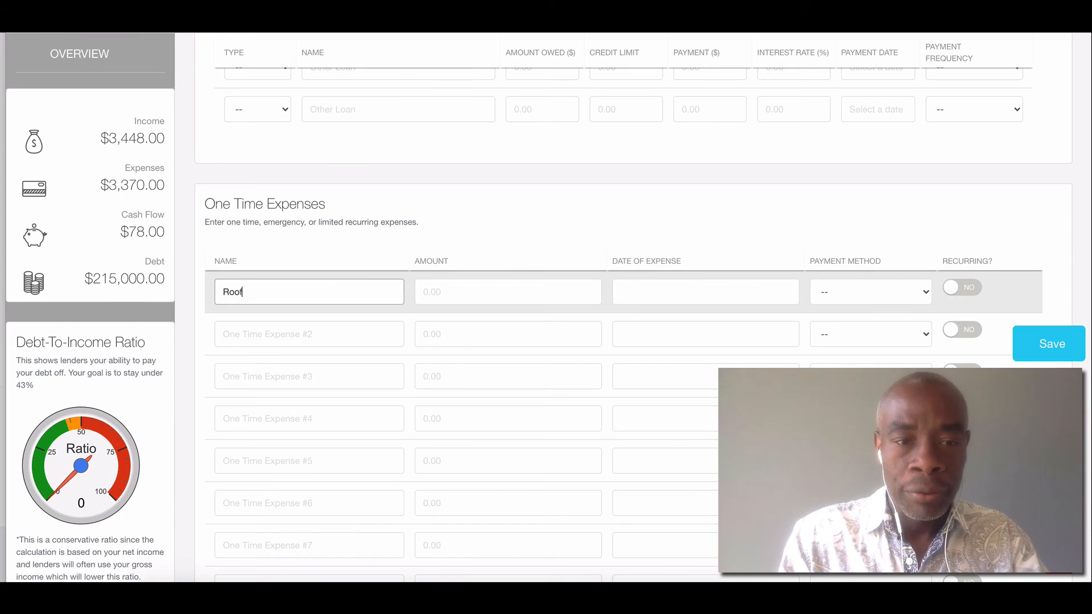
pyautogui.press('Tab')
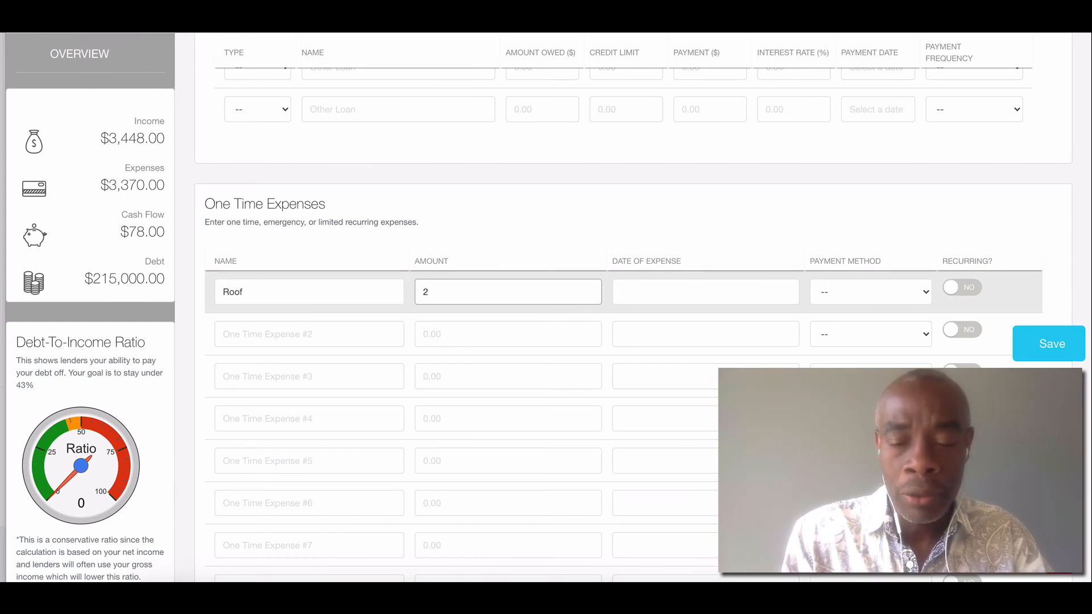
pyautogui.write('18000')
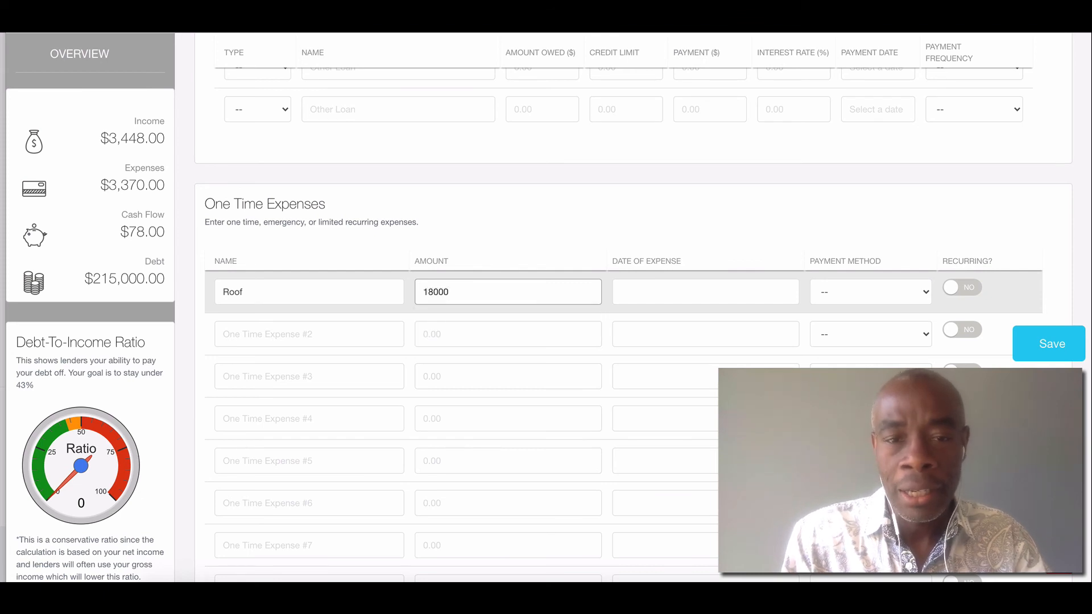
# Set the Roof expense's date to 2022-07-28.
pyautogui.press('Tab')
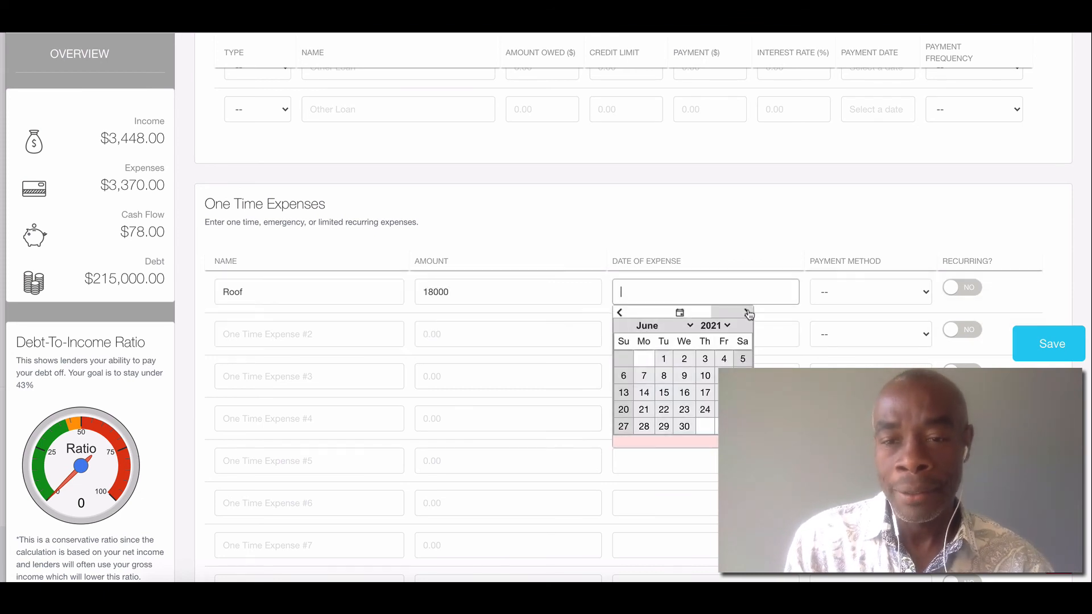
pyautogui.click(748, 313)
pyautogui.click(747, 313)
pyautogui.click(747, 313)
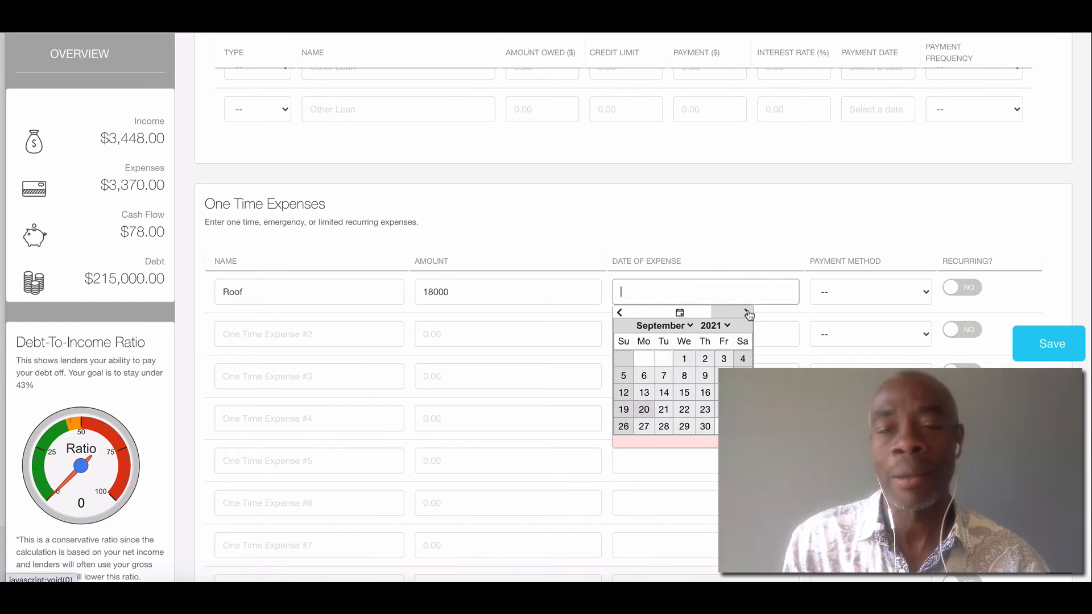
pyautogui.click(747, 312)
pyautogui.click(747, 313)
pyautogui.click(747, 313)
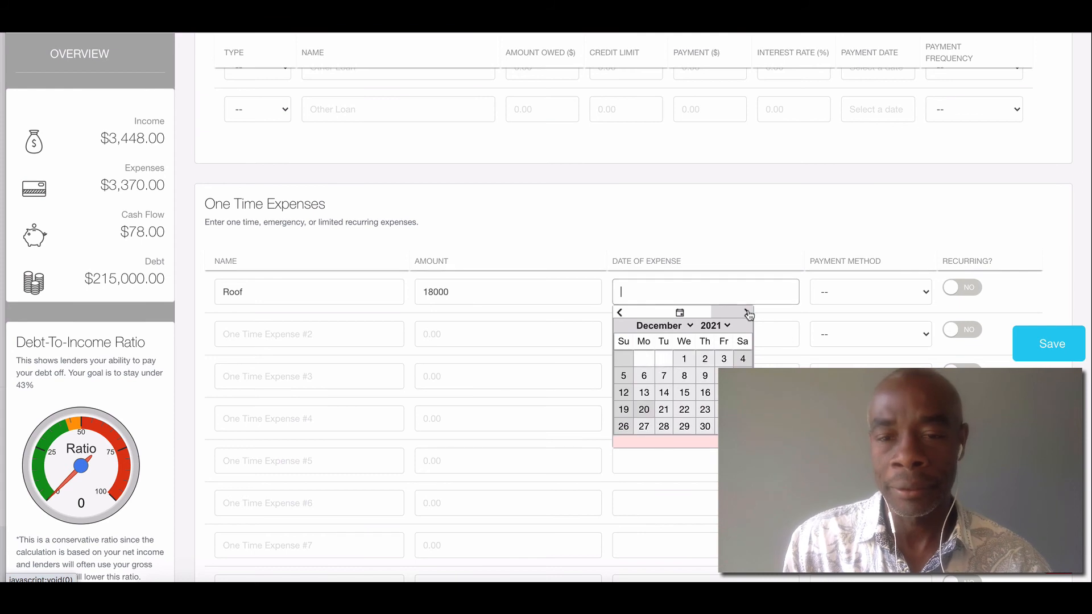
pyautogui.click(747, 313)
pyautogui.click(747, 313)
pyautogui.click(748, 312)
pyautogui.click(747, 312)
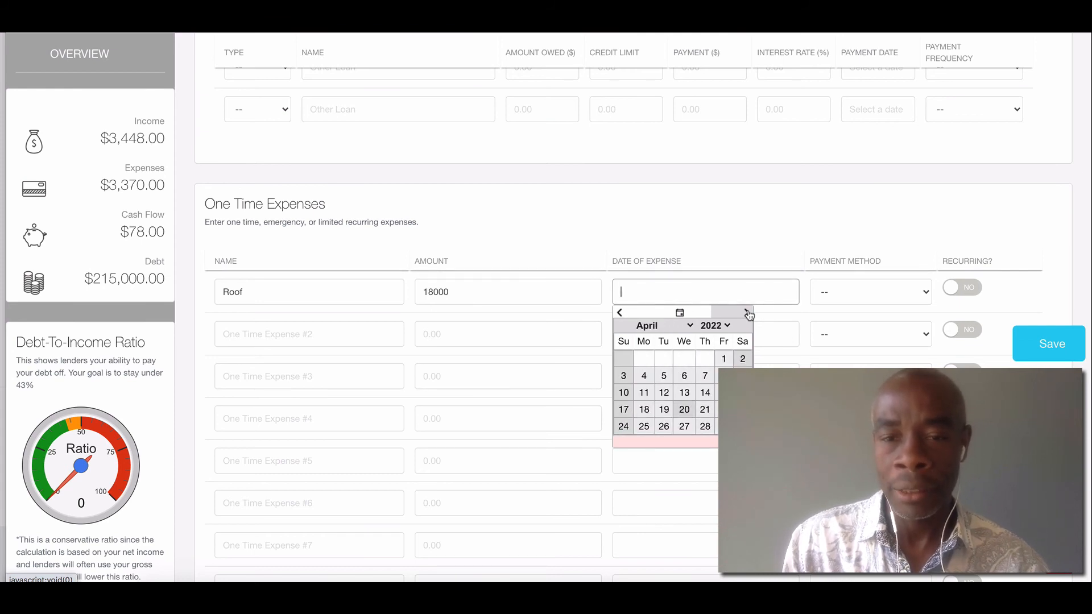
pyautogui.click(747, 312)
pyautogui.click(747, 313)
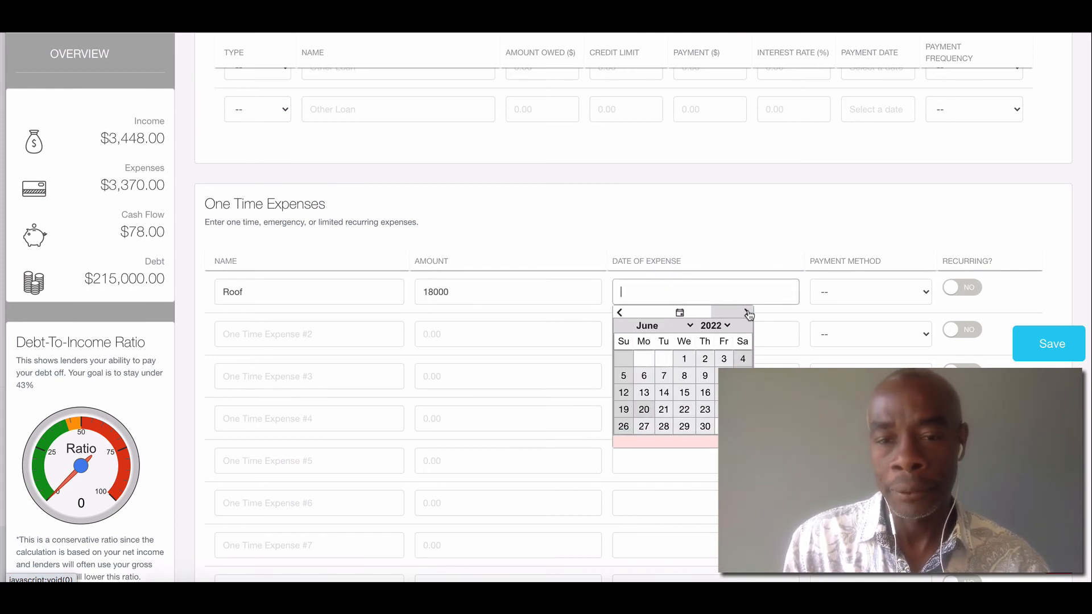
pyautogui.click(747, 313)
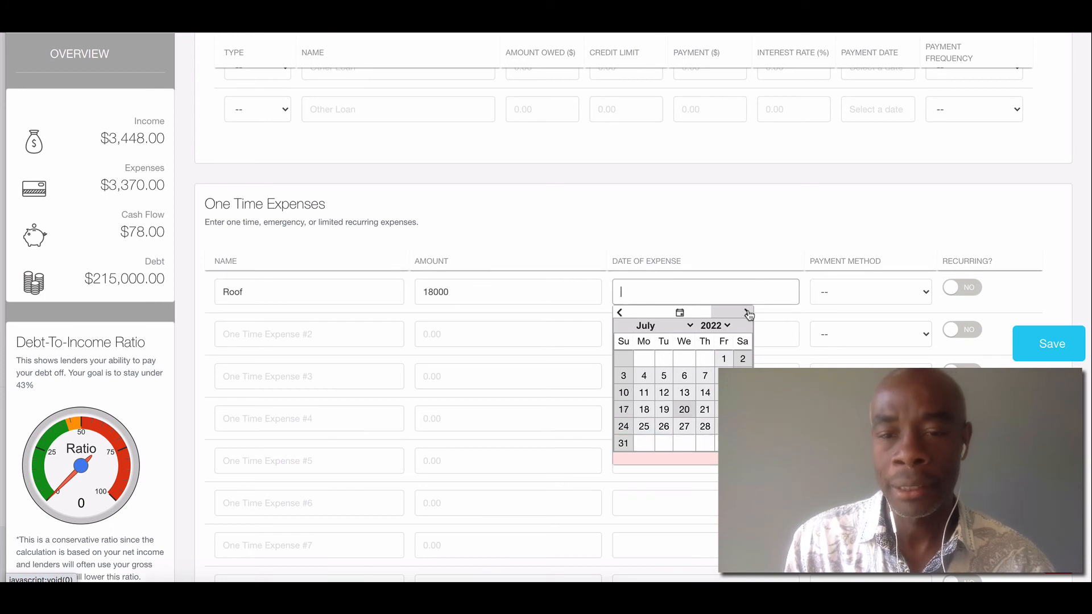
pyautogui.click(705, 427)
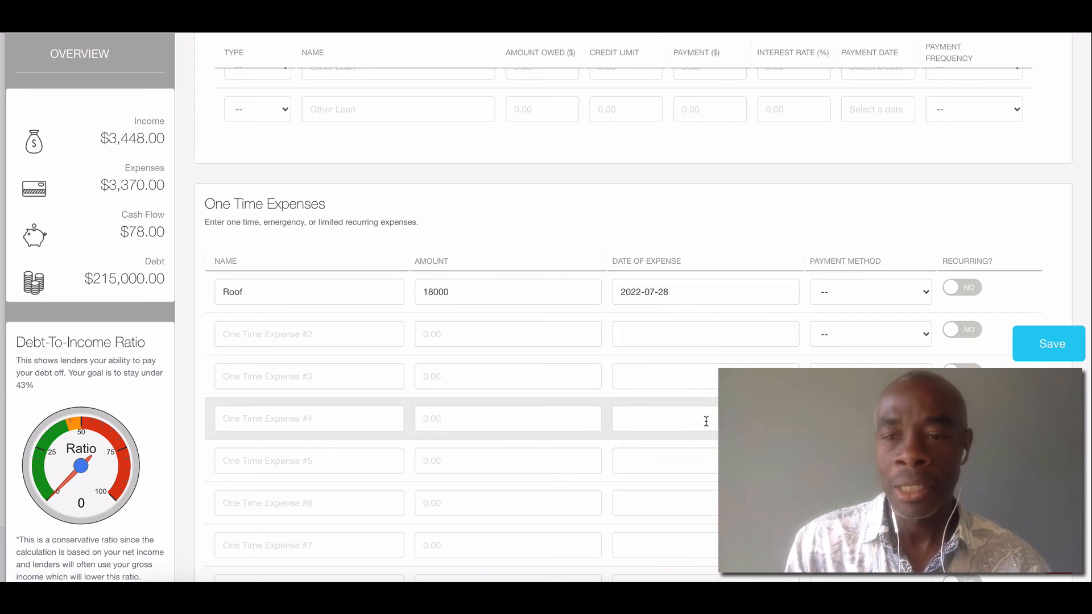
# Check which payment methods are offered for the Roof expense, and save the entries.
pyautogui.click(888, 295)
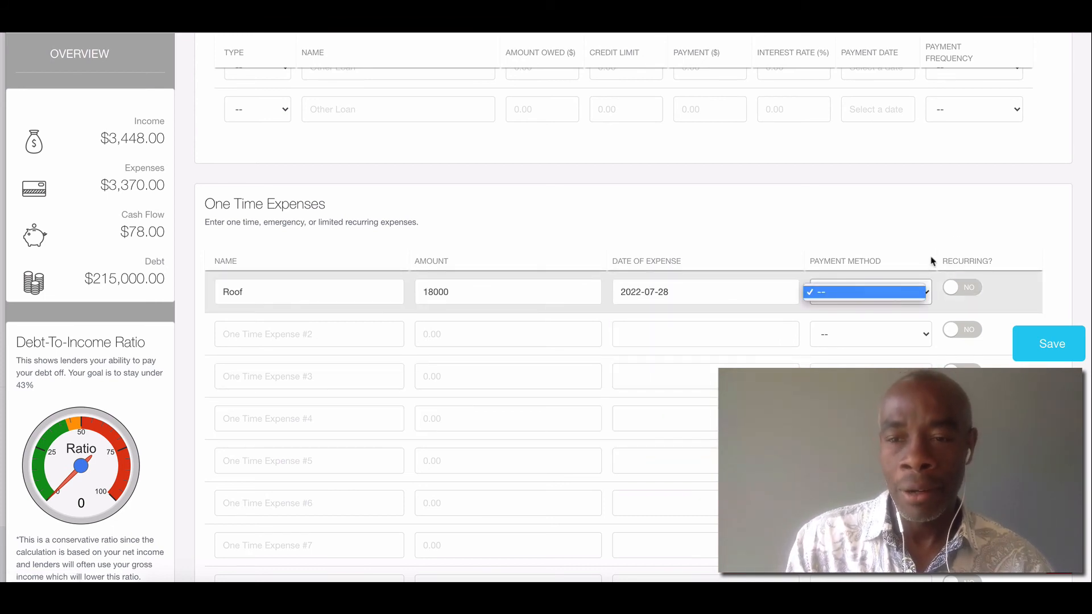
pyautogui.click(925, 293)
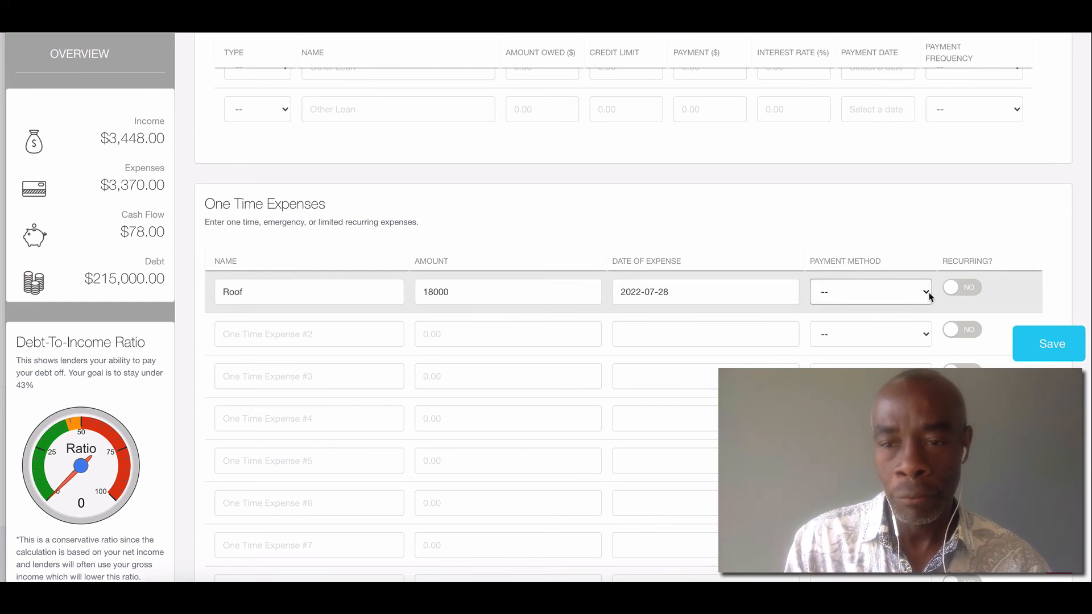
pyautogui.click(929, 295)
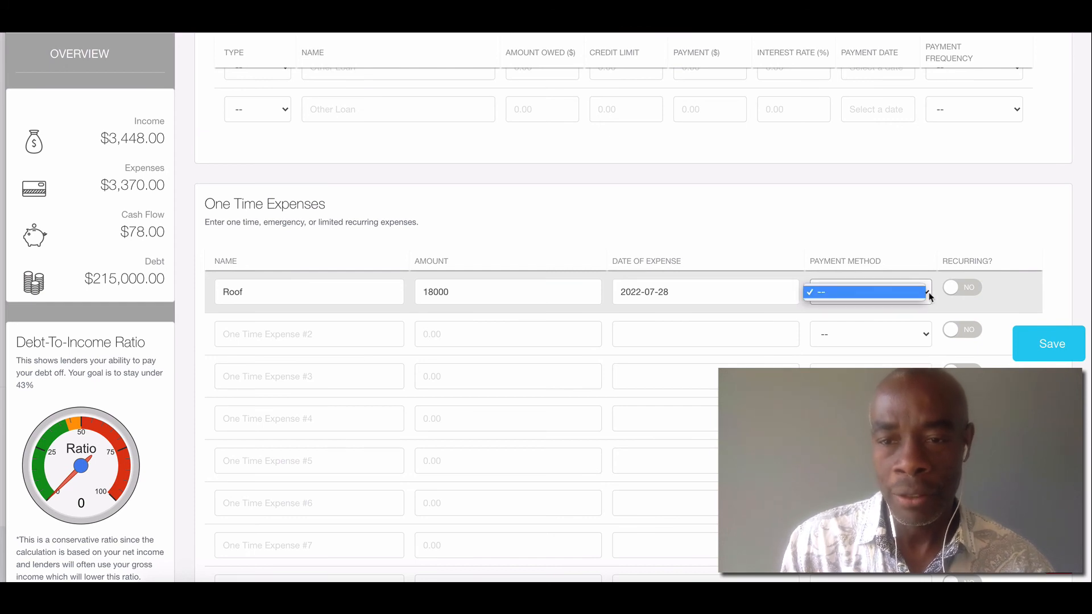
pyautogui.click(850, 236)
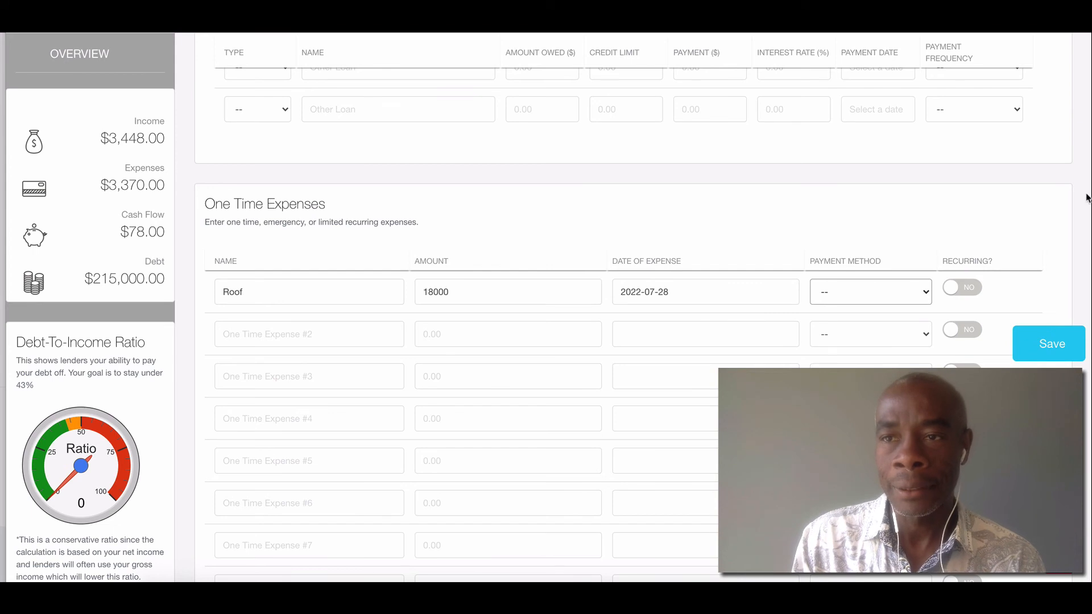
pyautogui.click(1052, 344)
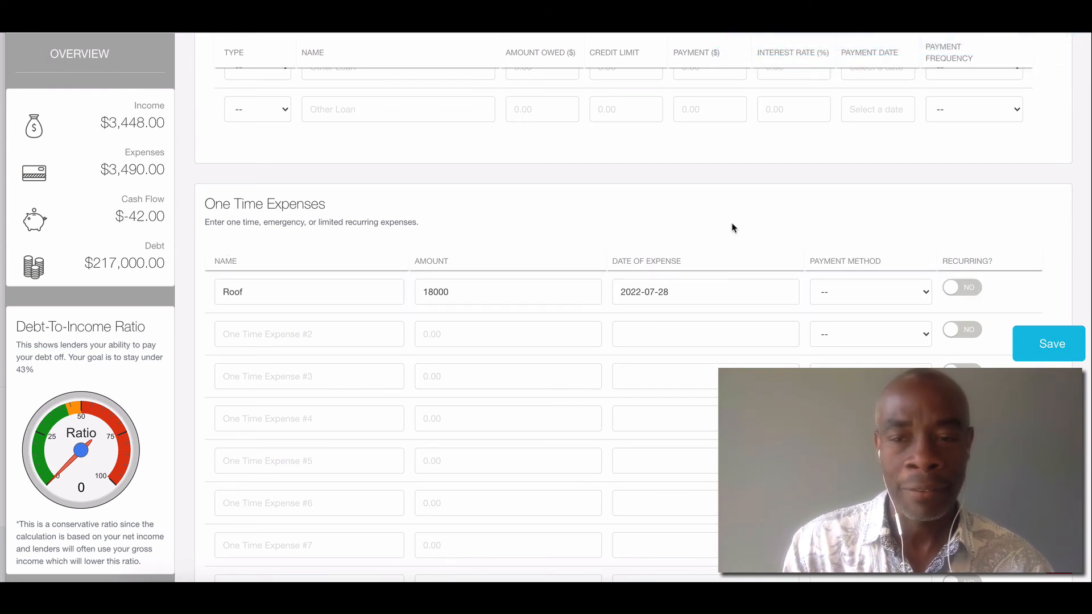
# Check the payment methods offered for the Roof expense again and reload the page.
pyautogui.click(895, 298)
pyautogui.click(895, 296)
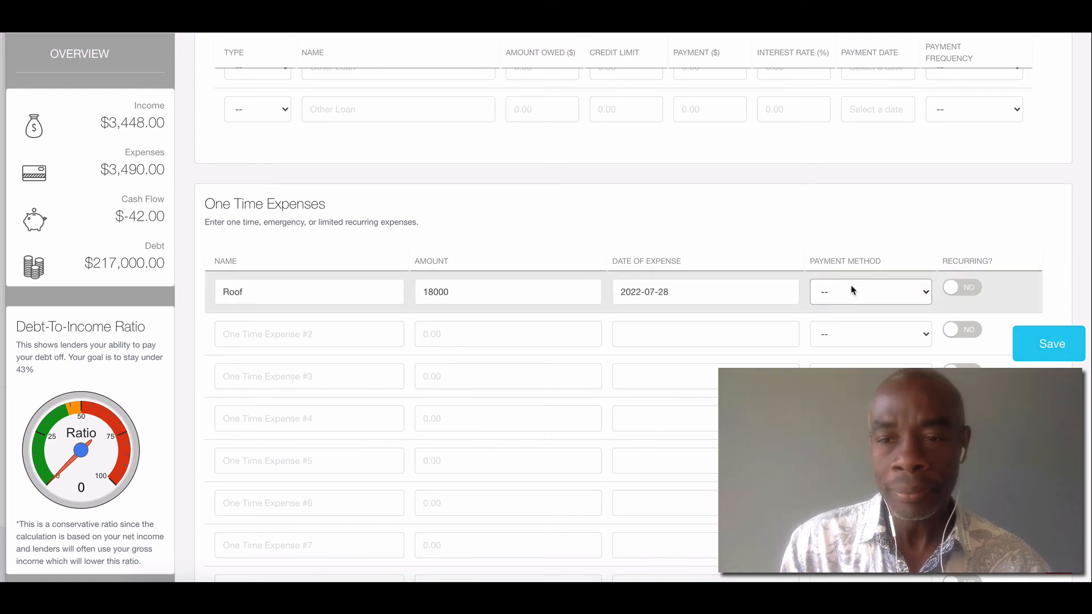
pyautogui.click(896, 297)
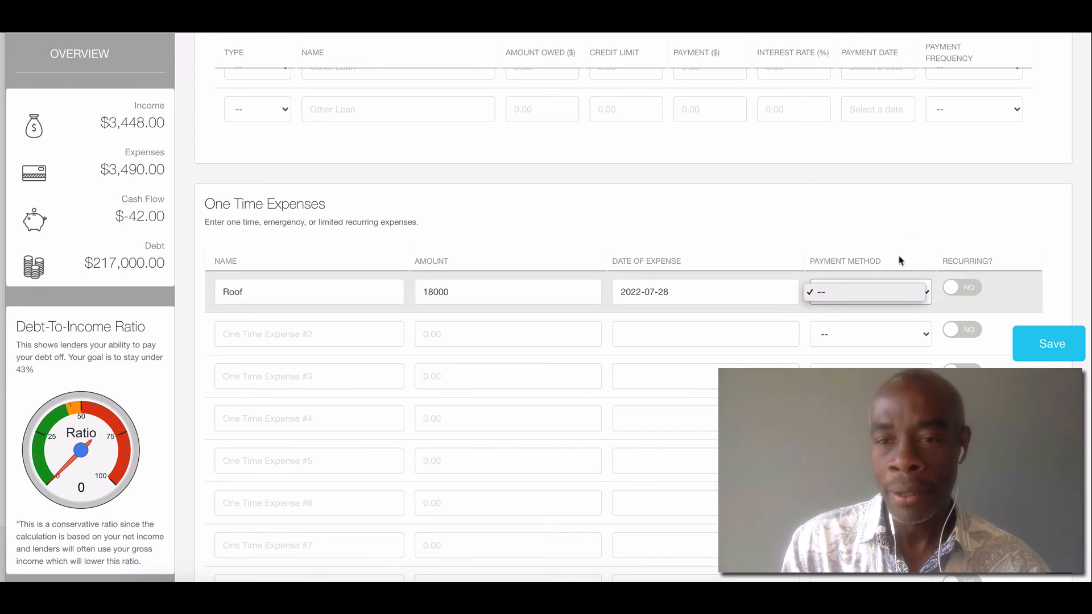
pyautogui.click(898, 231)
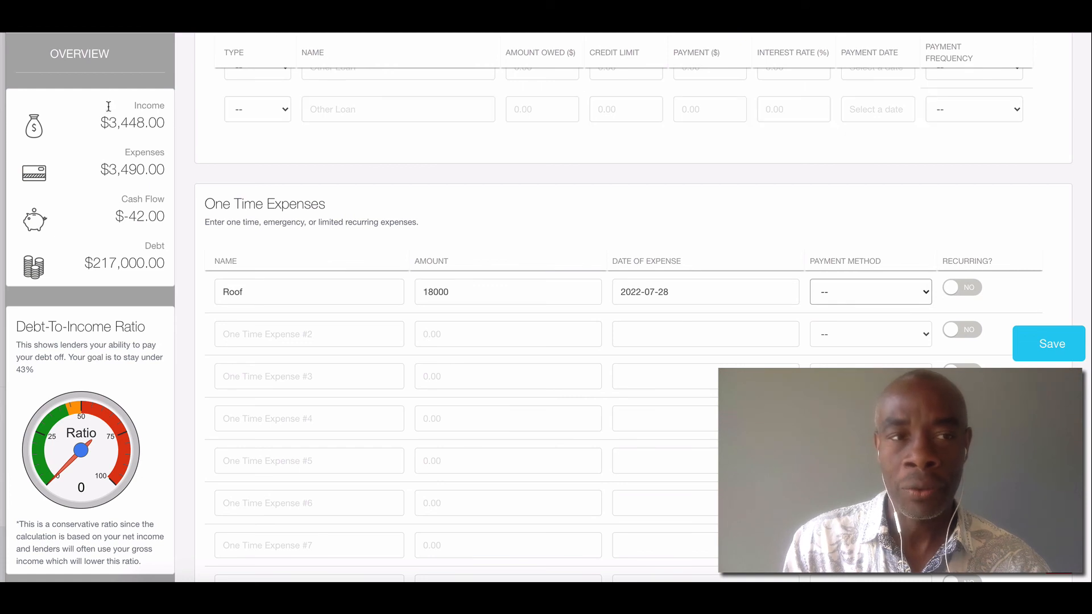
pyautogui.press('super+r')
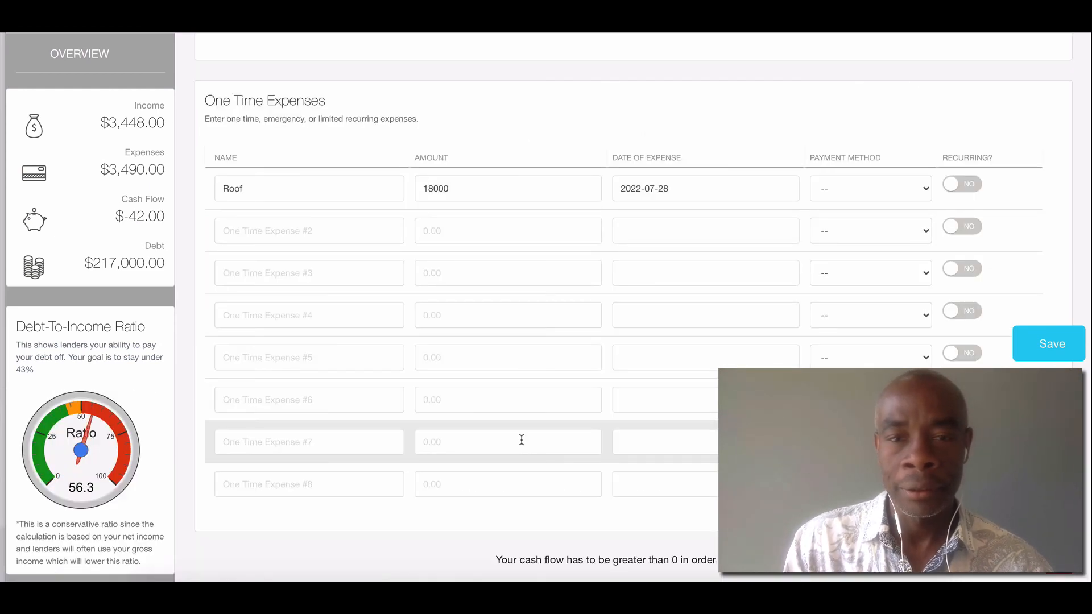
# Clear the names of the two duplicate Amex Plat debts, keeping the first one, and save the entries.
pyautogui.scroll(4, 521, 440)
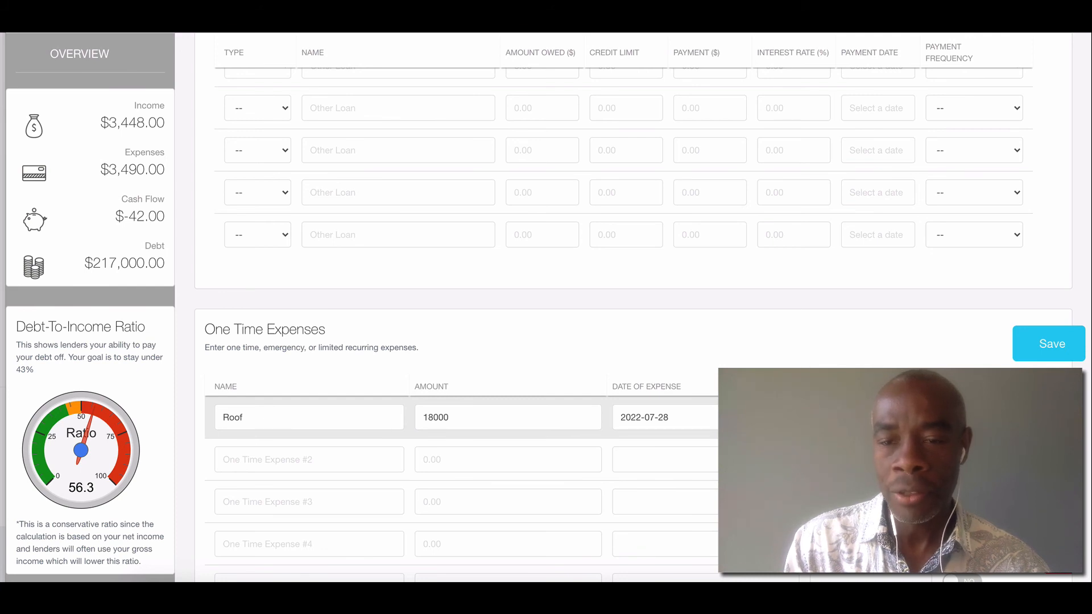
pyautogui.scroll(6, 673, 272)
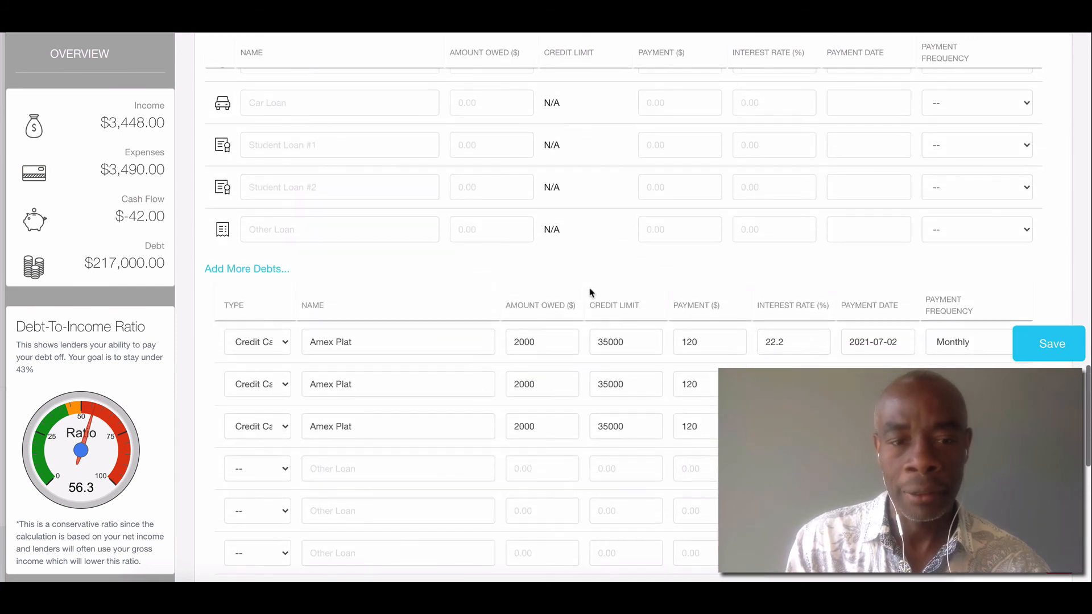
pyautogui.scroll(5, 388, 390)
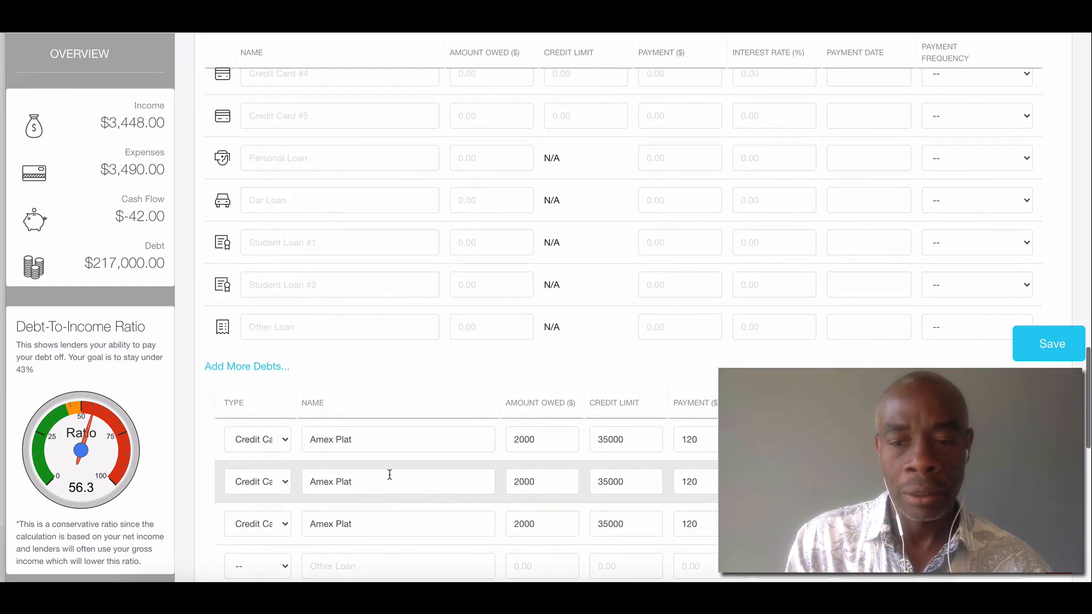
pyautogui.scroll(-8, 390, 475)
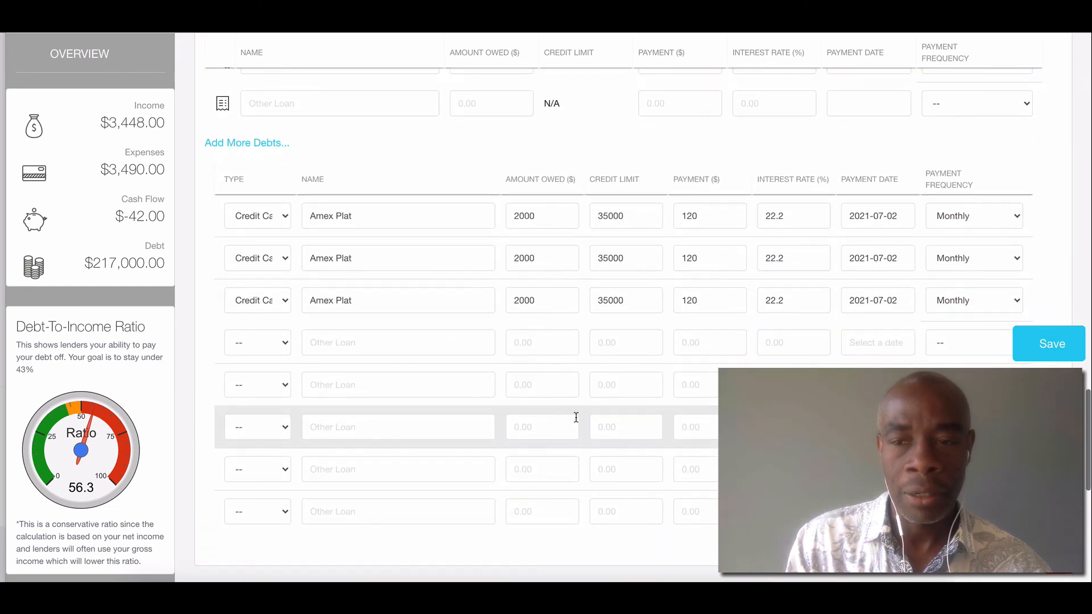
pyautogui.moveTo(378, 300); pyautogui.dragTo(304, 300)
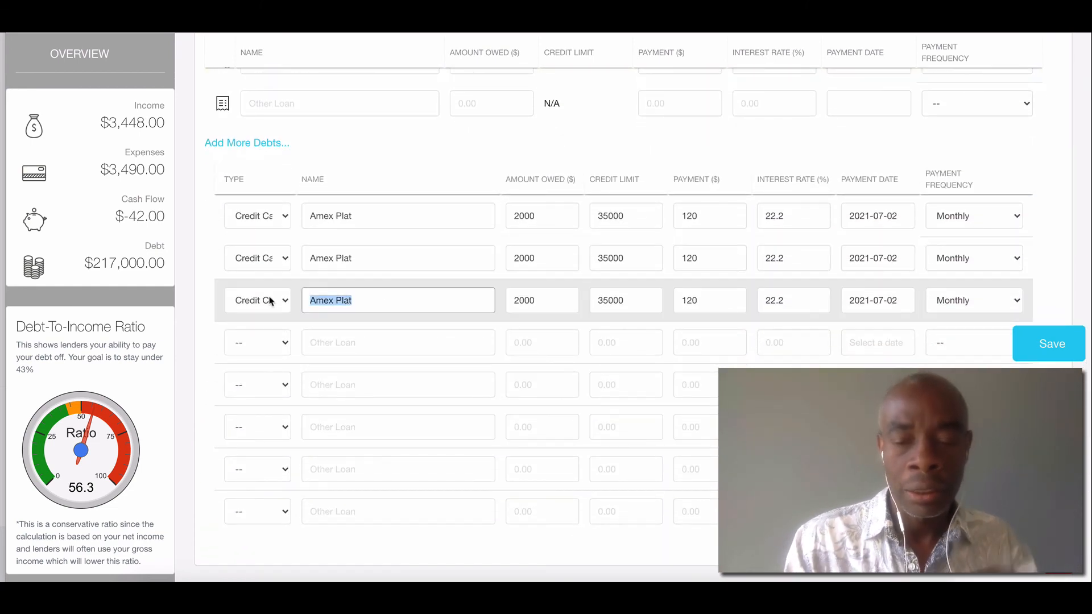
pyautogui.press('BackSpace')
pyautogui.tripleClick(340, 259)
pyautogui.press('BackSpace')
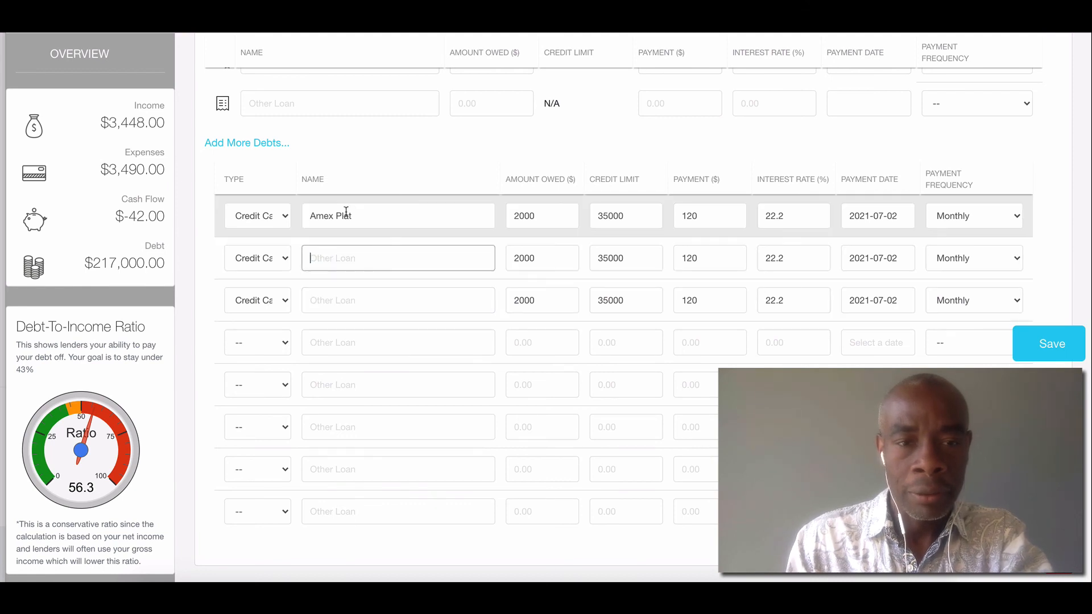
pyautogui.click(1049, 345)
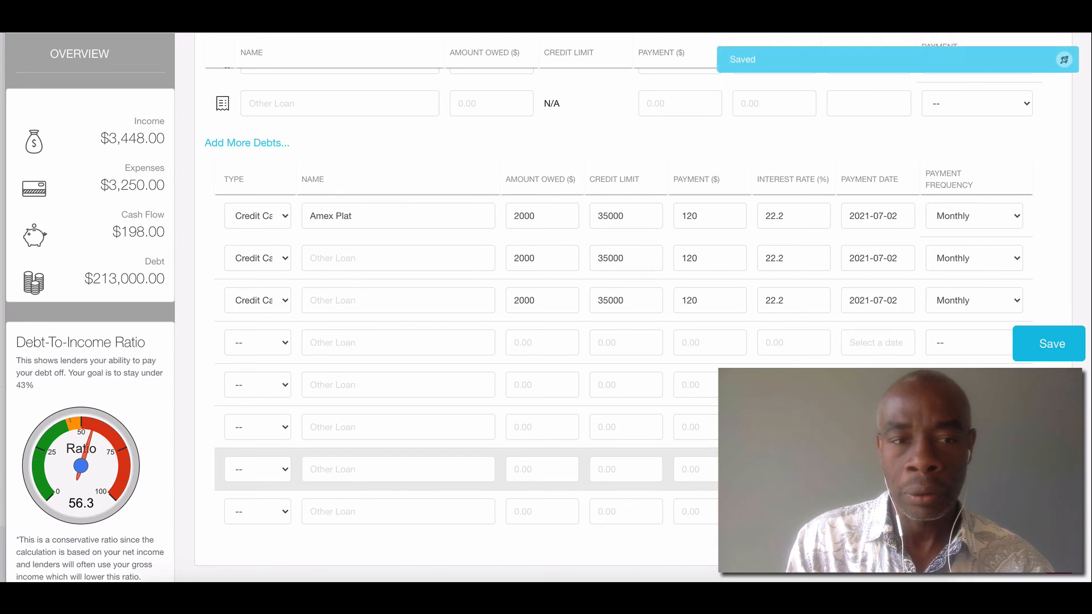
# Set the Roof expense's payment method to TD Loc, mark it as recurring, and save.
pyautogui.scroll(-8, 915, 187)
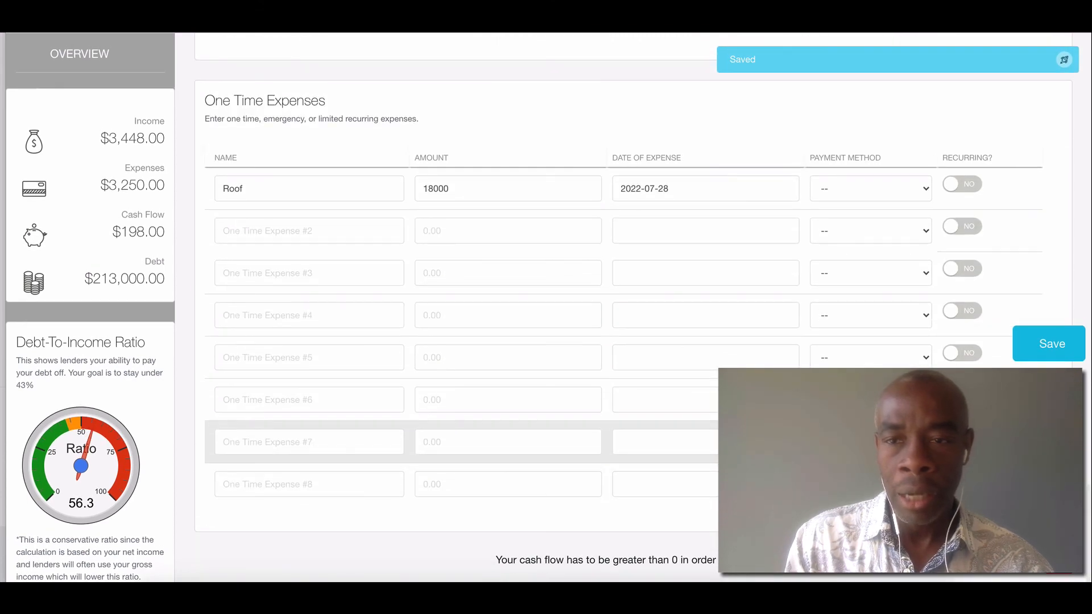
pyautogui.click(916, 188)
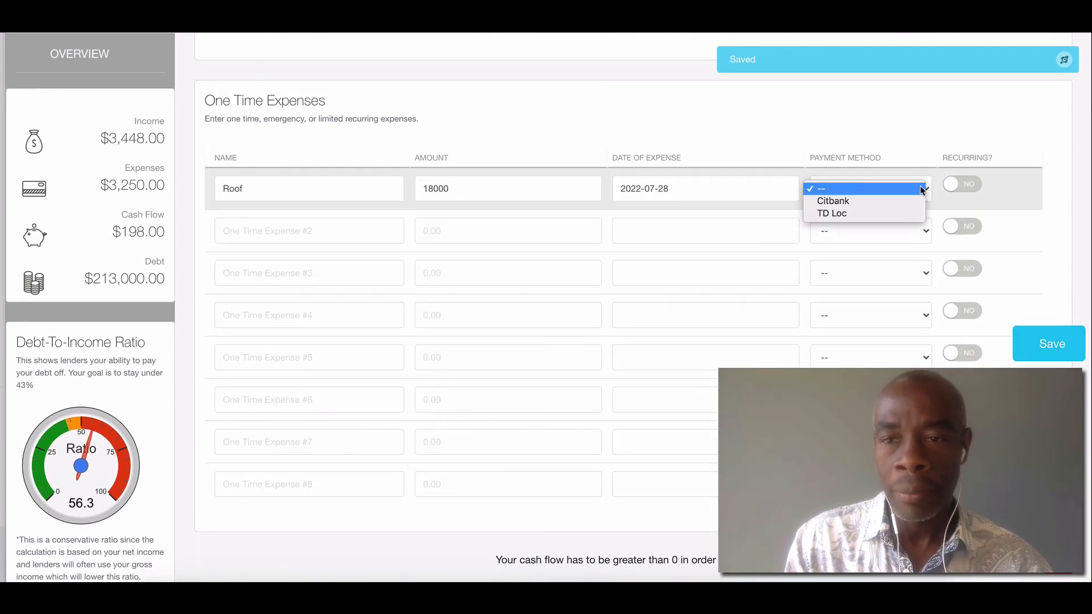
pyautogui.click(886, 213)
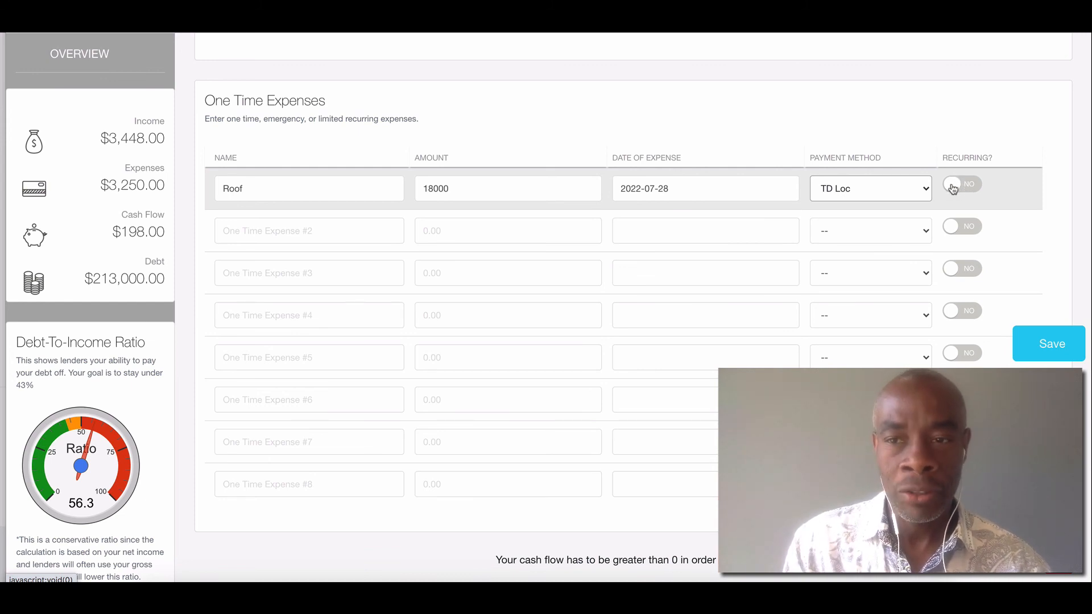
pyautogui.click(953, 188)
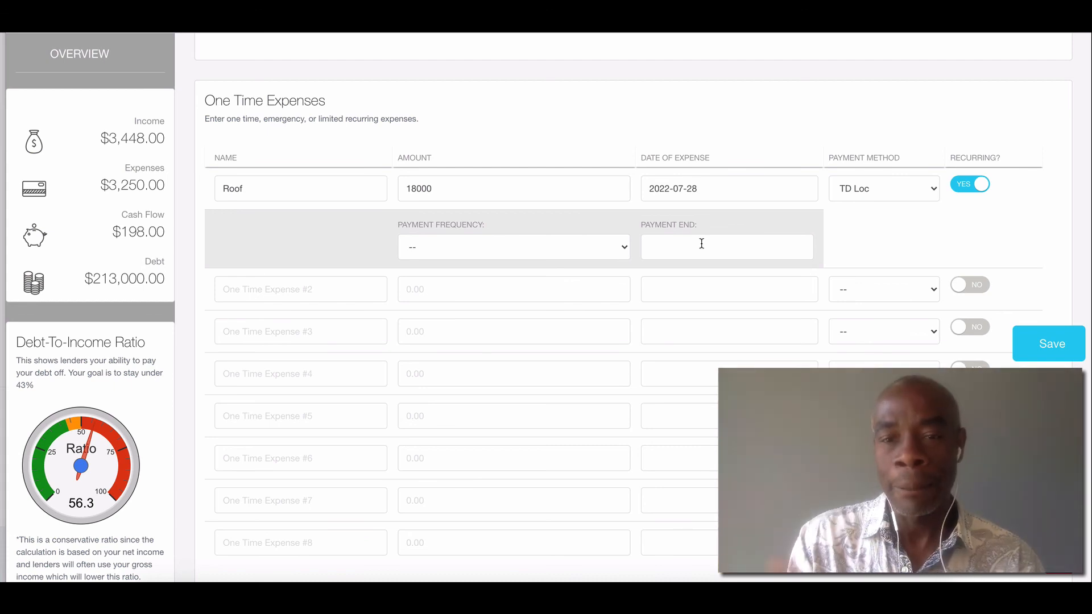
pyautogui.click(1052, 345)
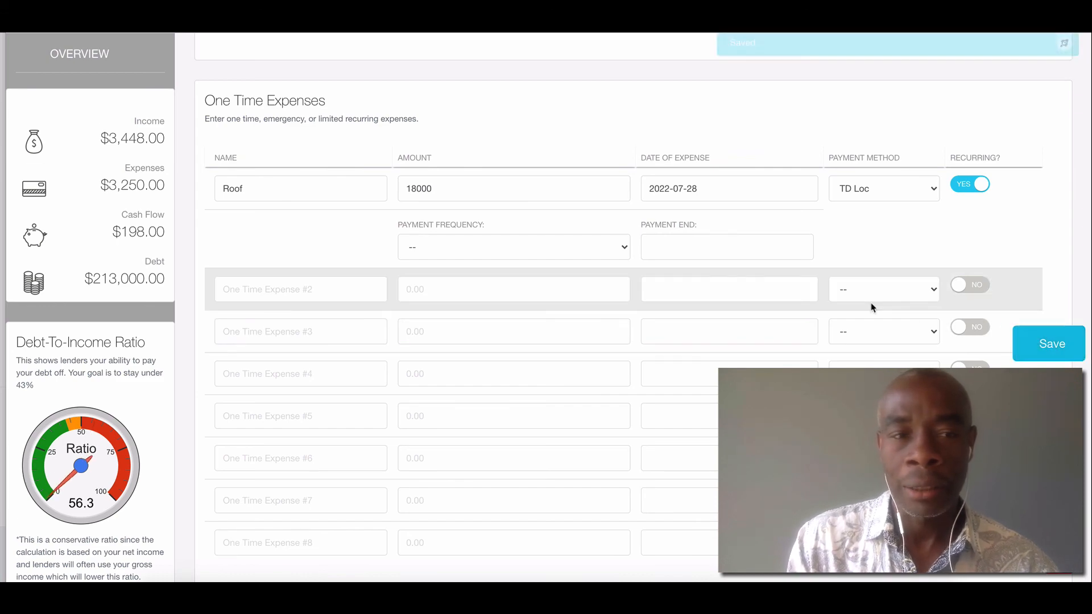
# Reset the type of both unnamed duplicate debts below Amex Plat from Credit Card to the blank option.
pyautogui.scroll(15, 873, 307)
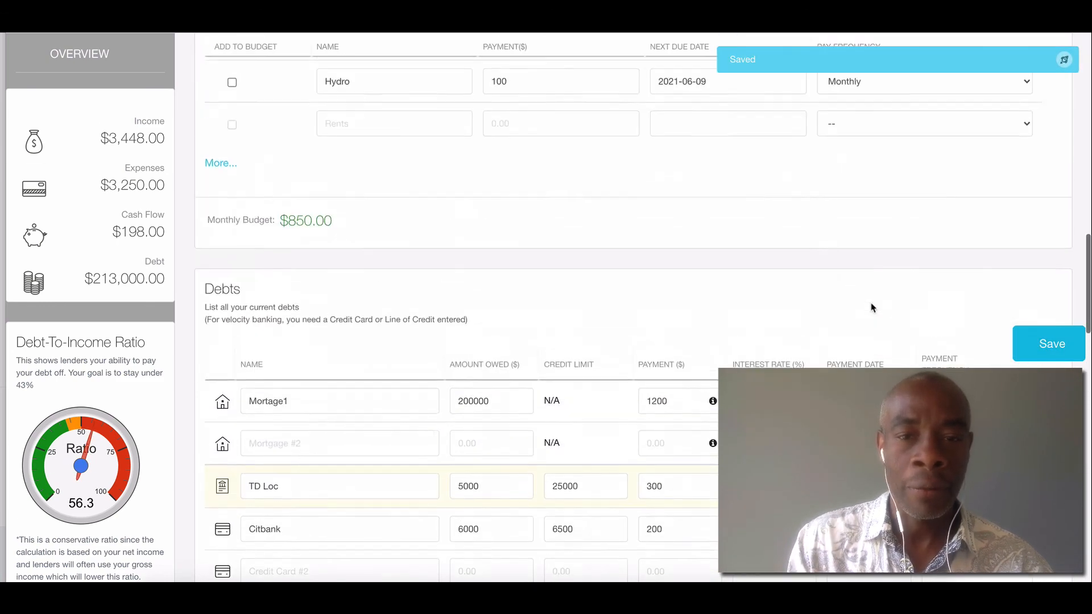
pyautogui.scroll(-3, 873, 307)
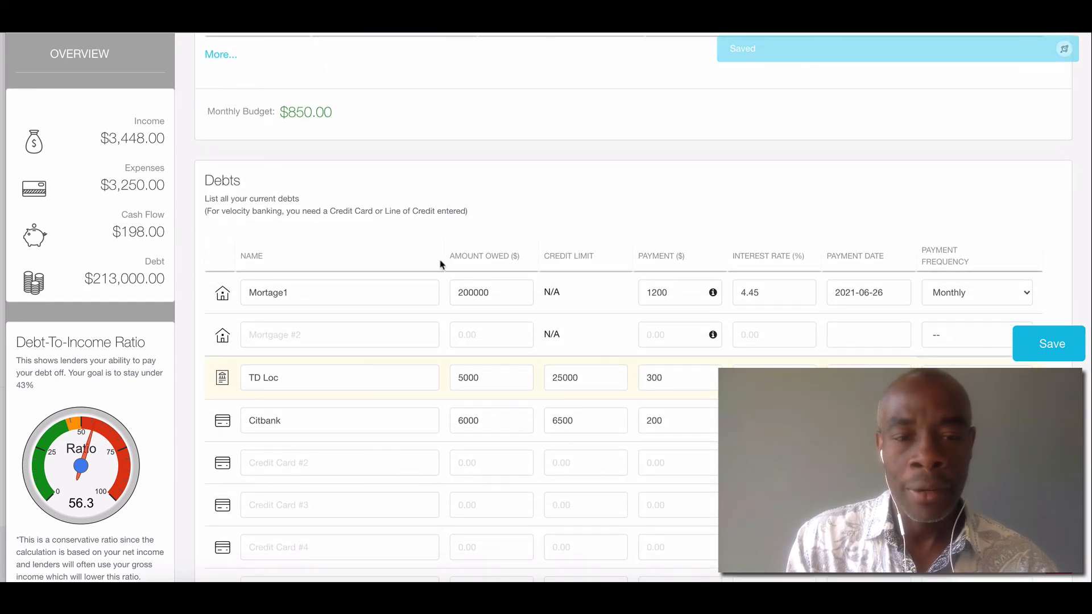
pyautogui.scroll(-3, 442, 264)
pyautogui.scroll(-8, 441, 263)
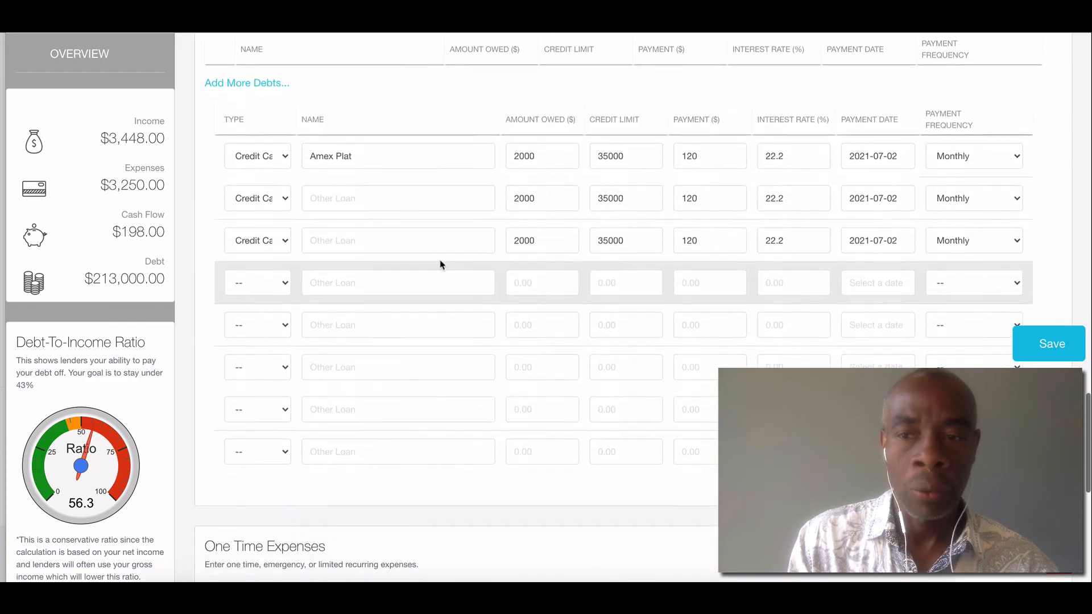
pyautogui.scroll(3, 441, 263)
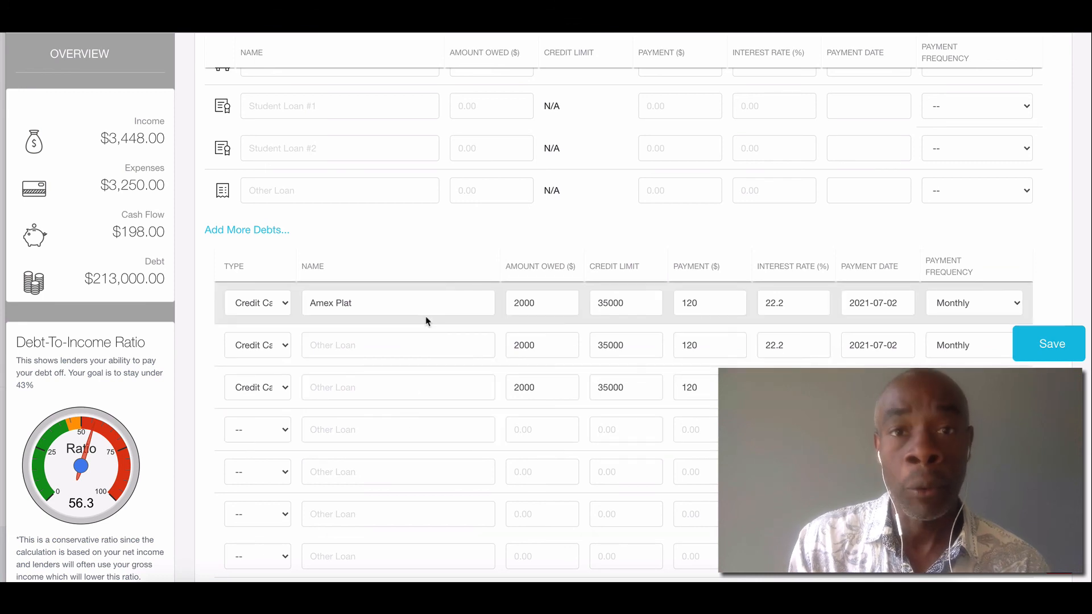
pyautogui.click(348, 347)
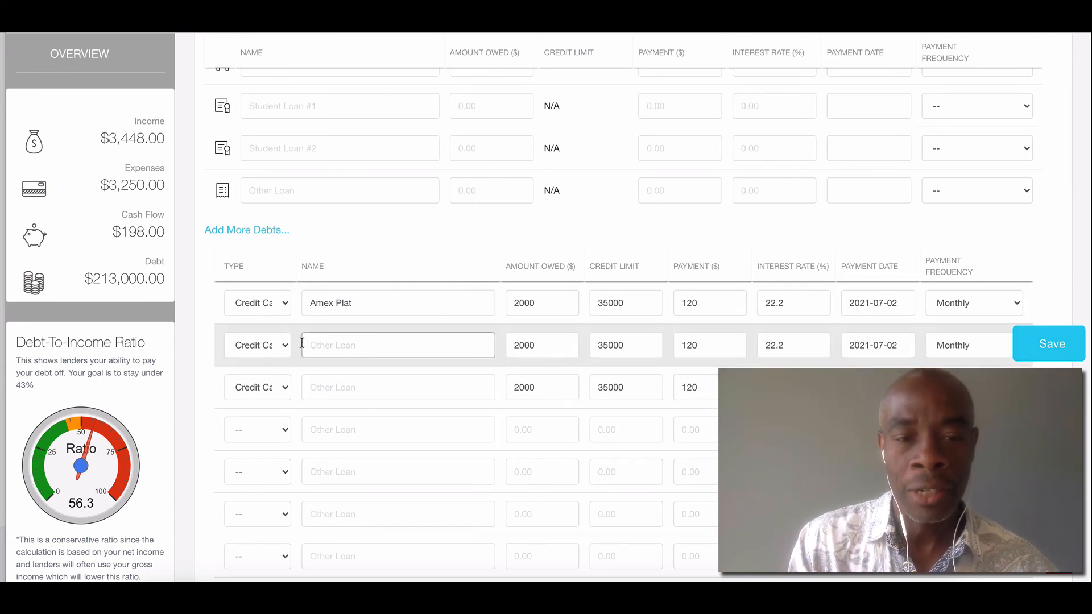
pyautogui.click(283, 346)
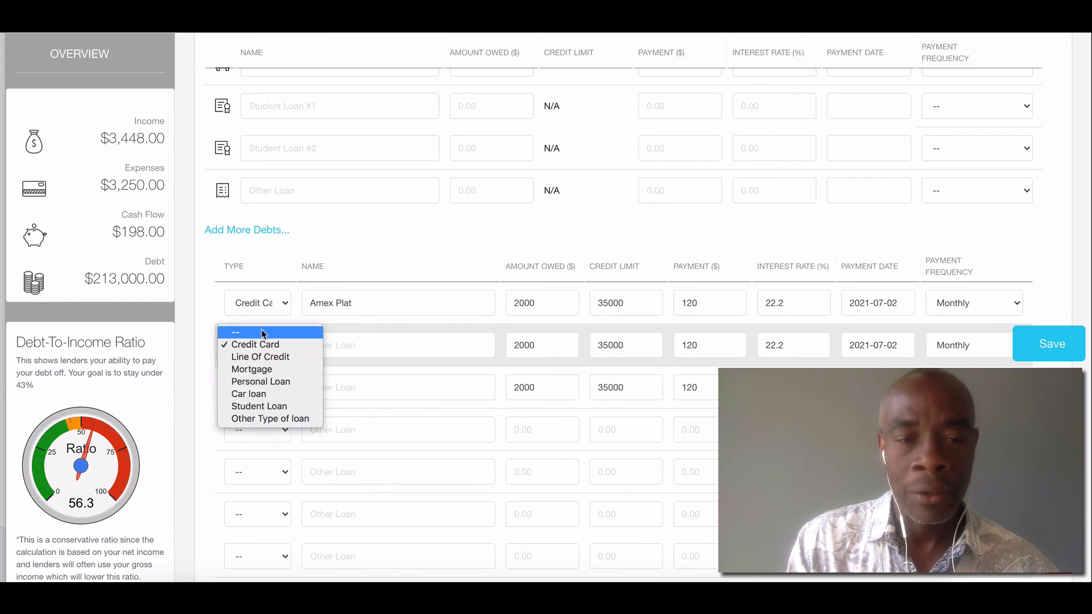
pyautogui.click(258, 333)
pyautogui.click(262, 386)
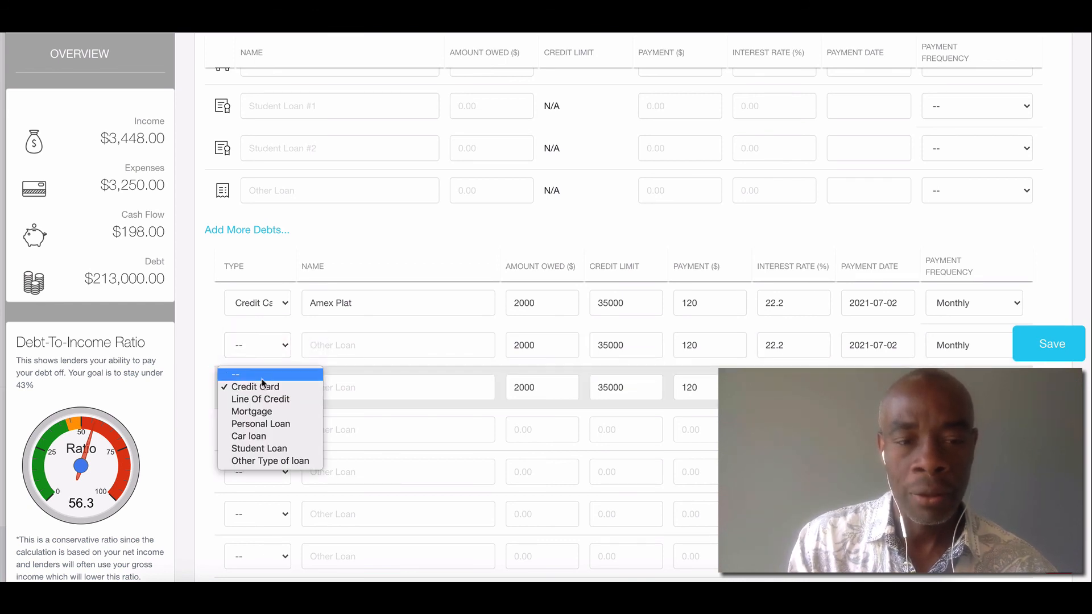
pyautogui.click(260, 376)
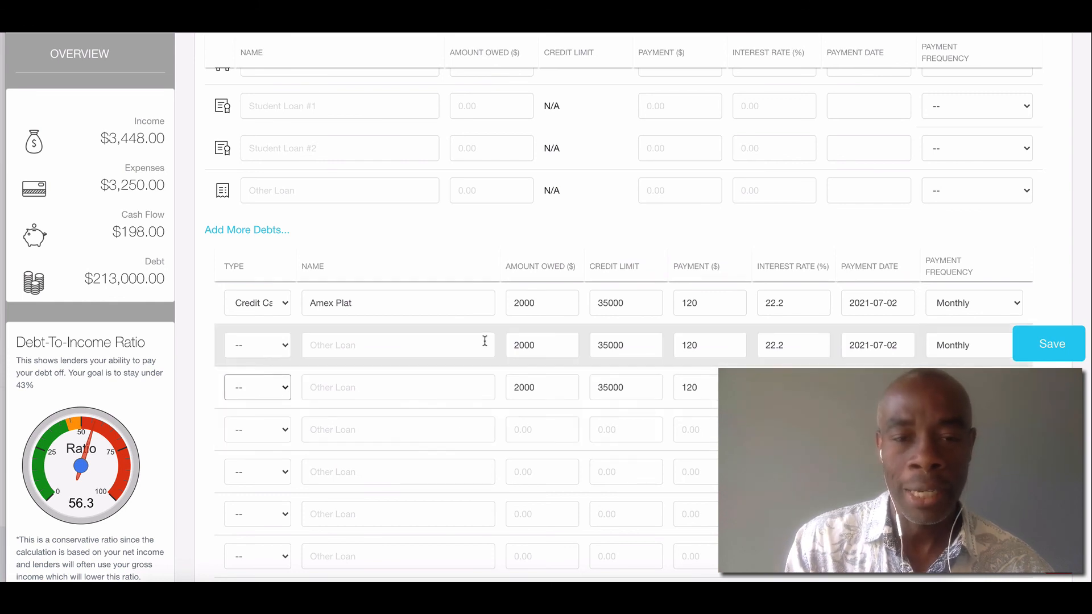
# Check the name and type fields of the unnamed duplicate debts, and save the entries.
pyautogui.click(342, 343)
pyautogui.click(353, 386)
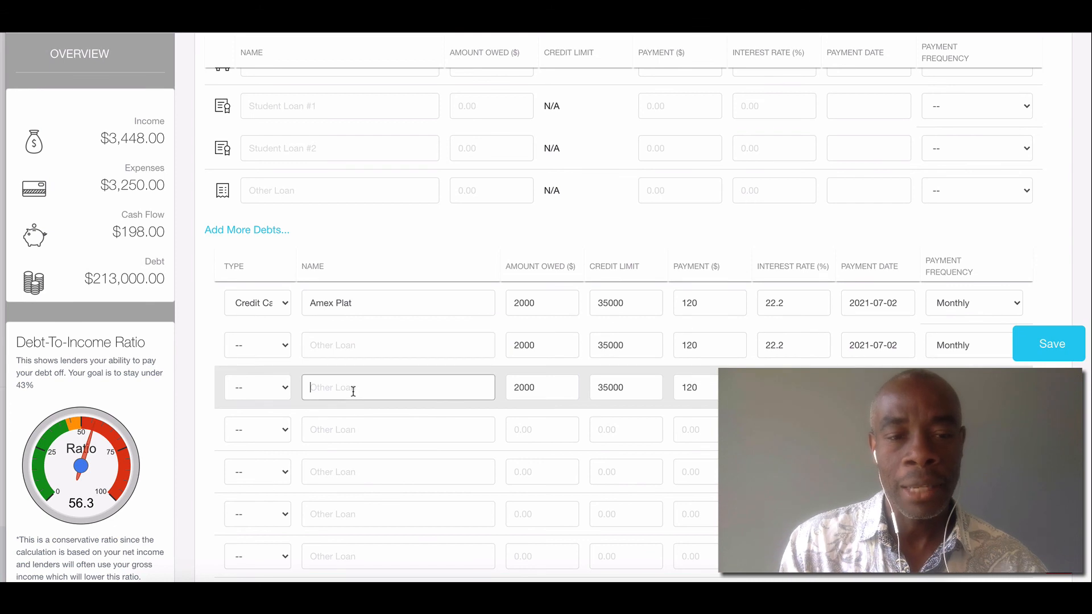
pyautogui.click(239, 349)
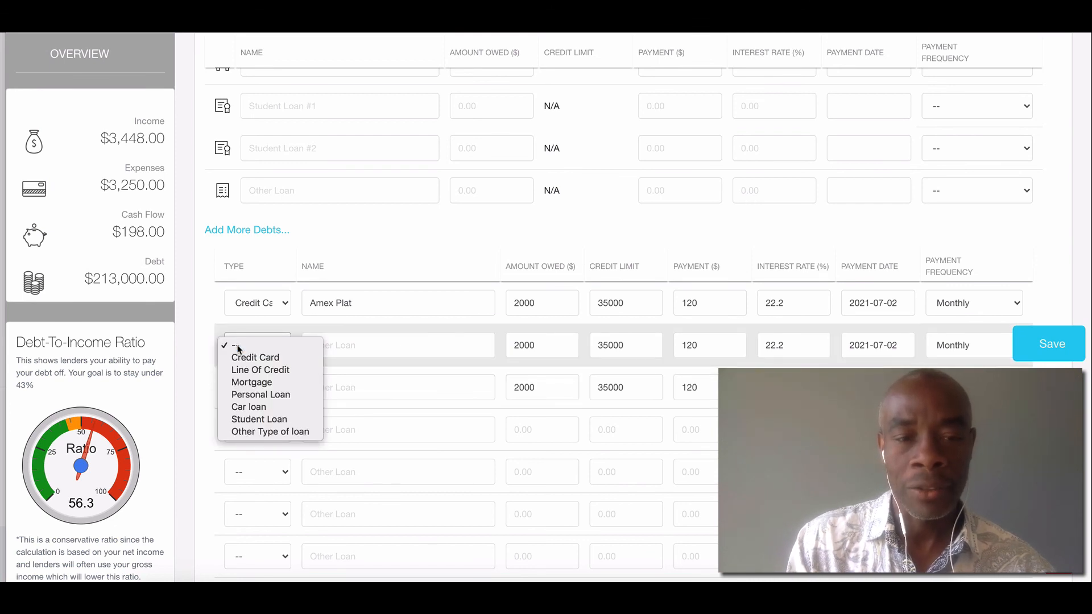
pyautogui.click(252, 347)
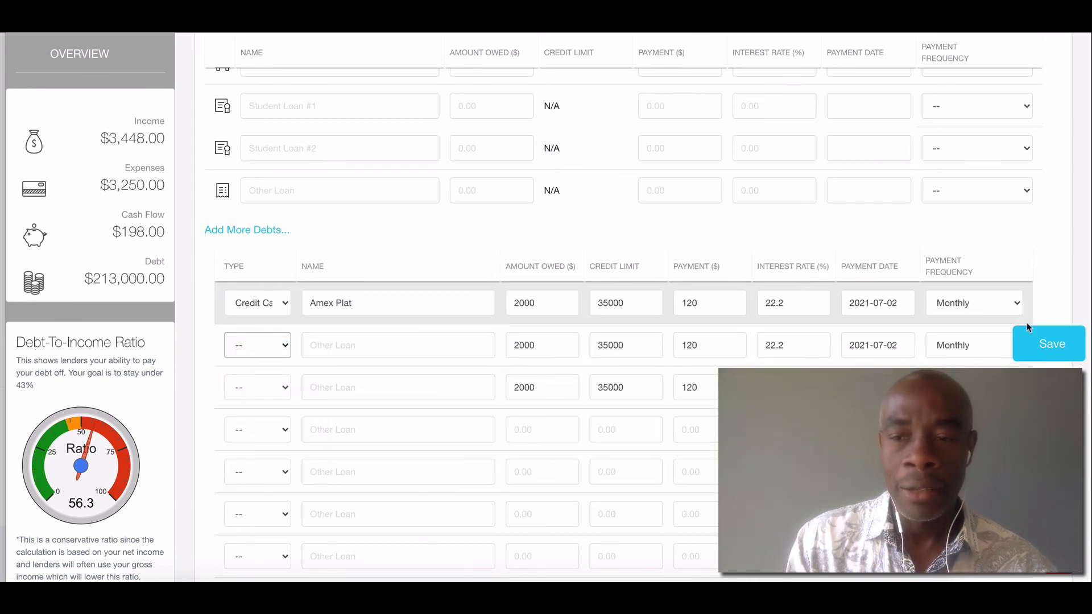
pyautogui.click(1043, 343)
# Review the additional debts below Amex Plat and the one-time expenses section to verify the saved entries.
pyautogui.scroll(-10, 1043, 343)
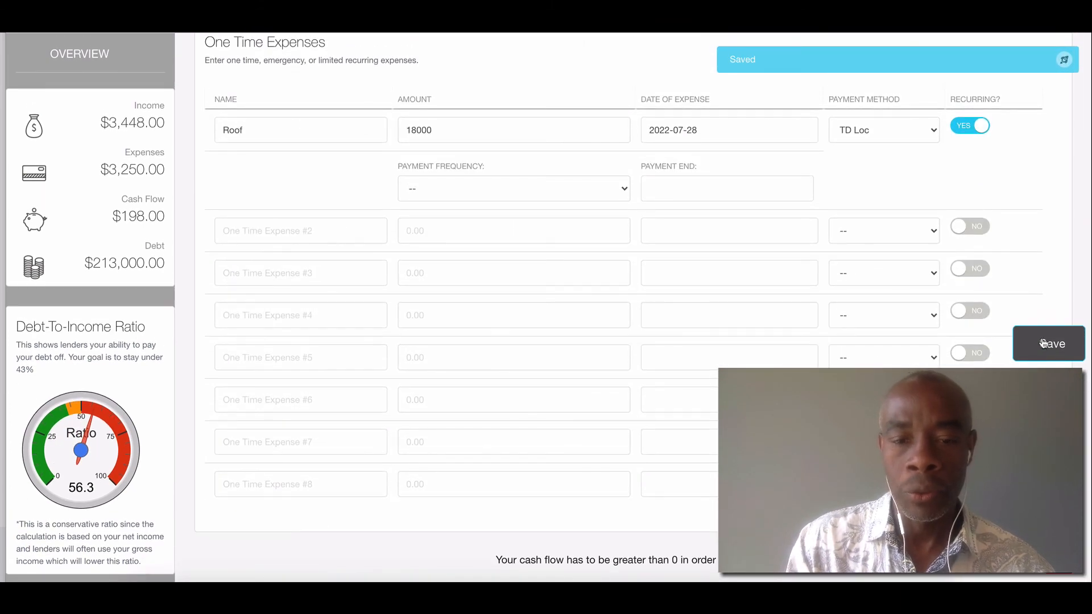
pyautogui.scroll(10, 1044, 343)
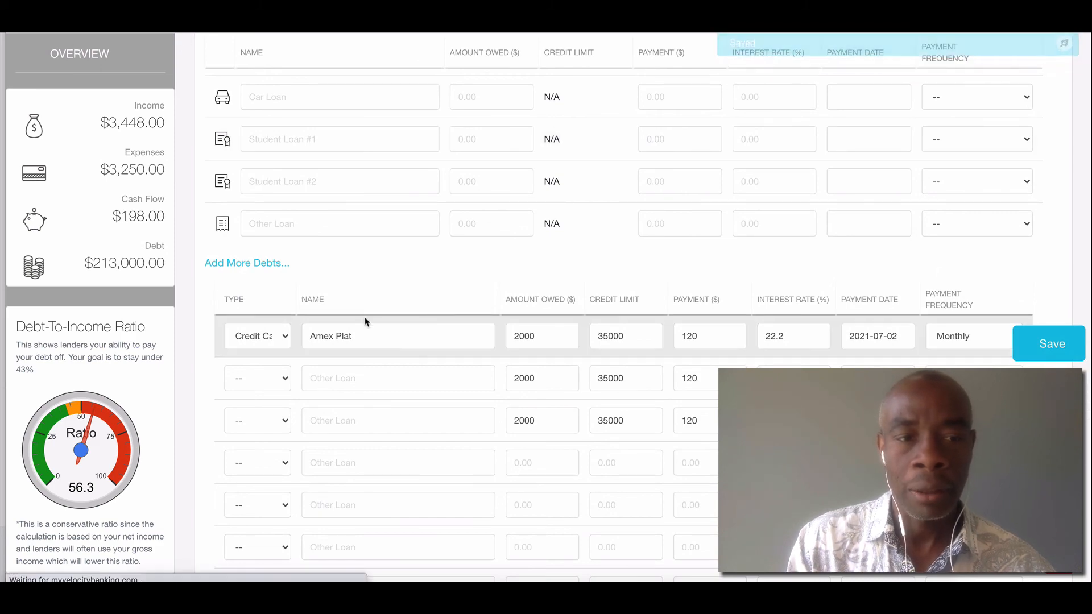
pyautogui.scroll(-10, 512, 415)
pyautogui.scroll(10, 514, 415)
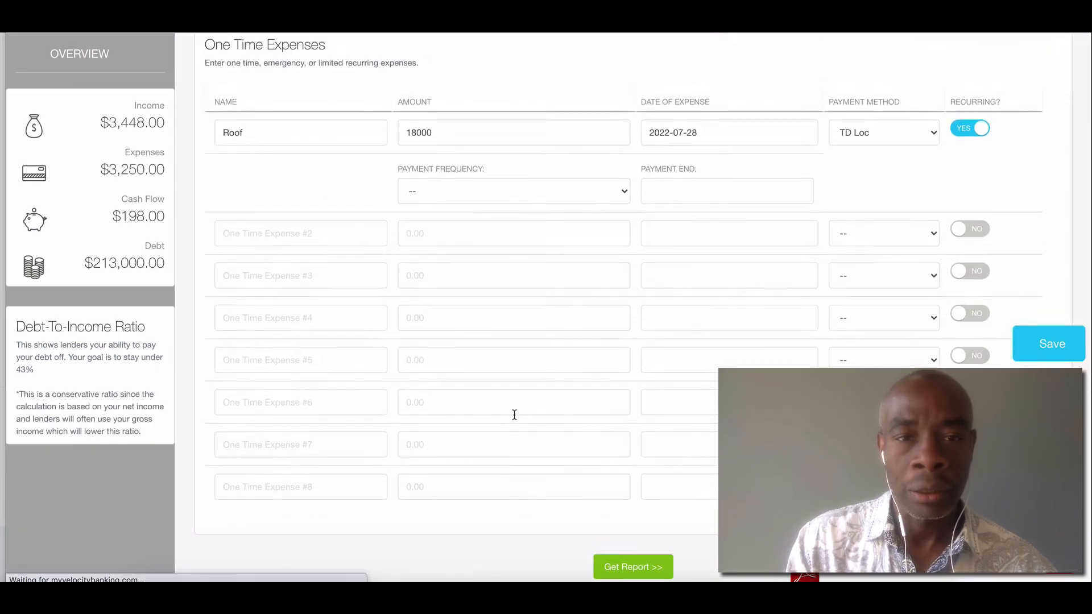
pyautogui.scroll(-8, 514, 415)
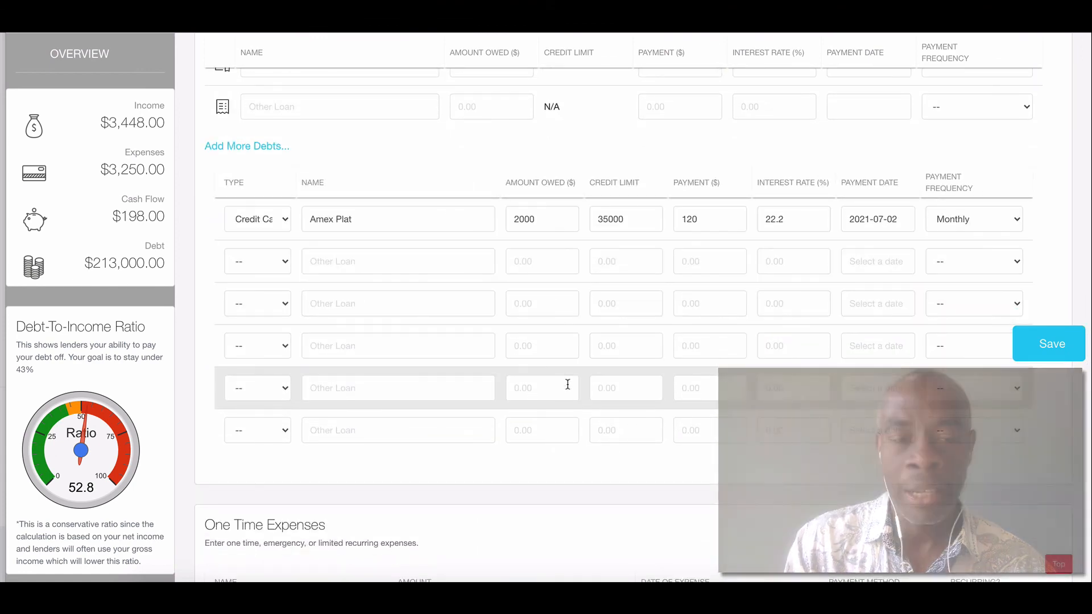
pyautogui.scroll(-3, 567, 386)
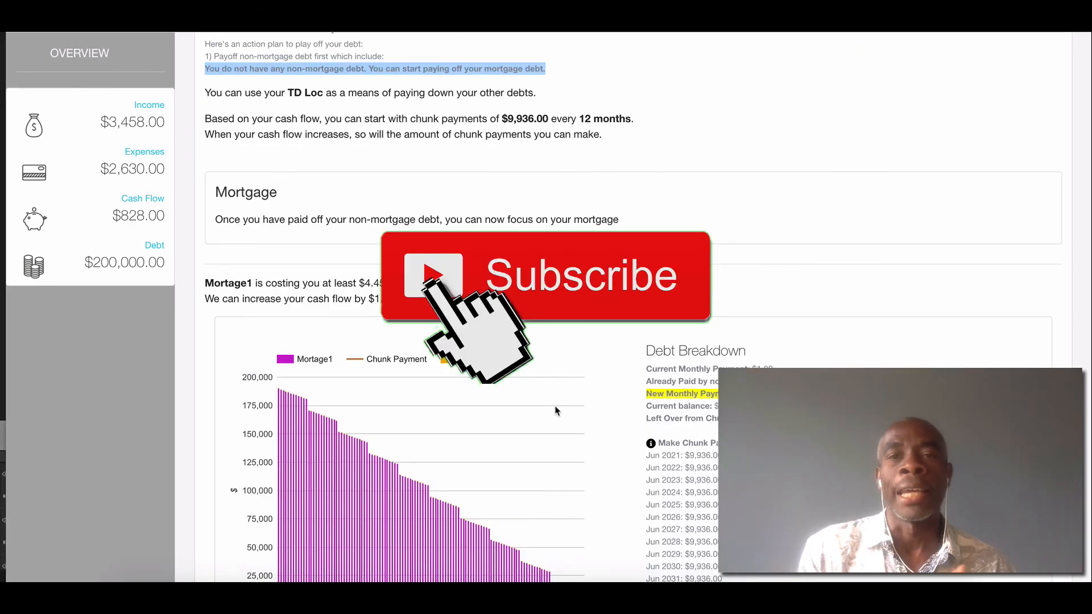